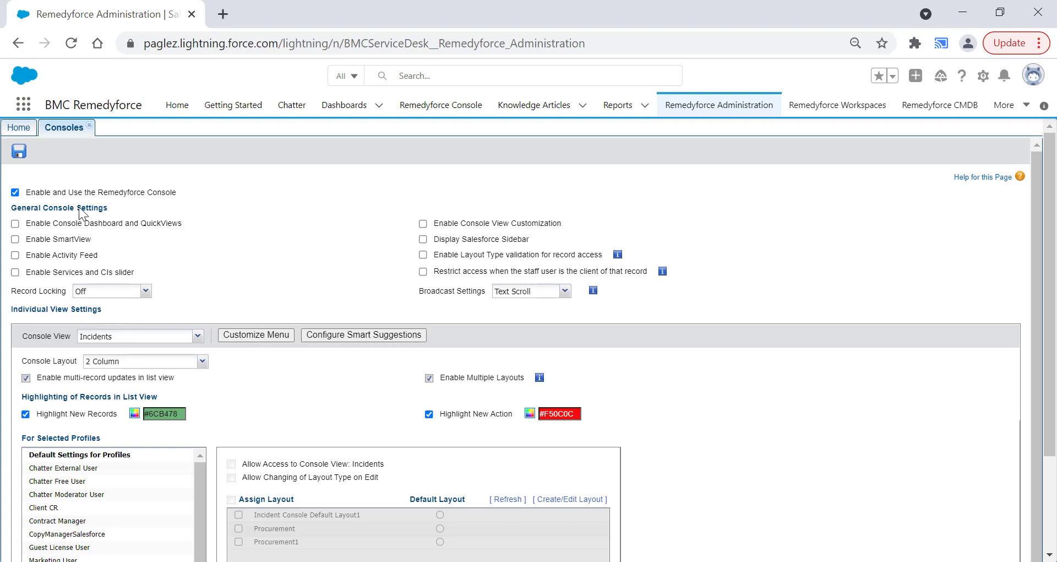
- Enable Console Dashboard and QuickViews in the general console settings and save the record
click(15, 223)
click(18, 157)
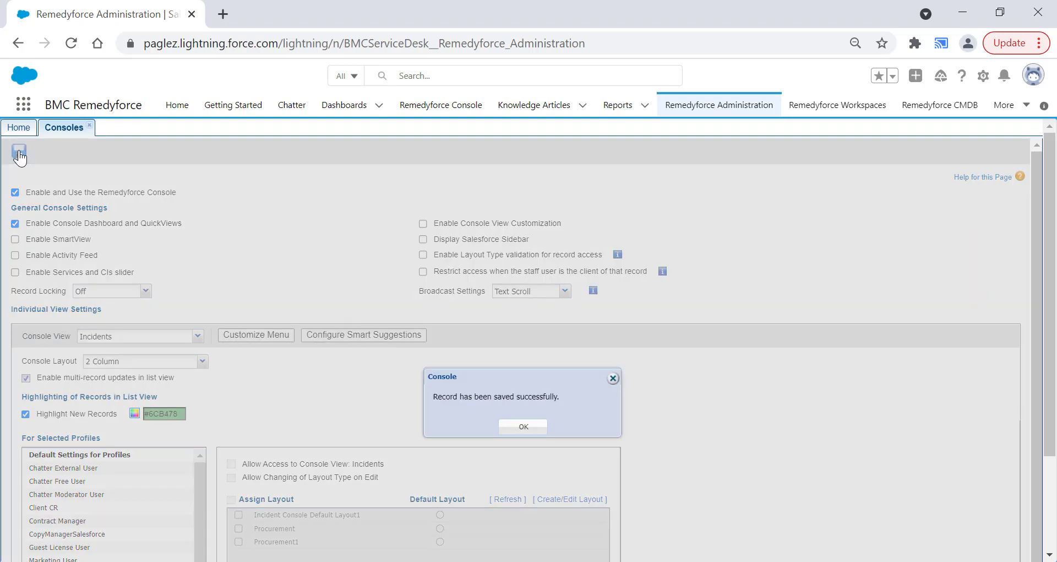
click(523, 426)
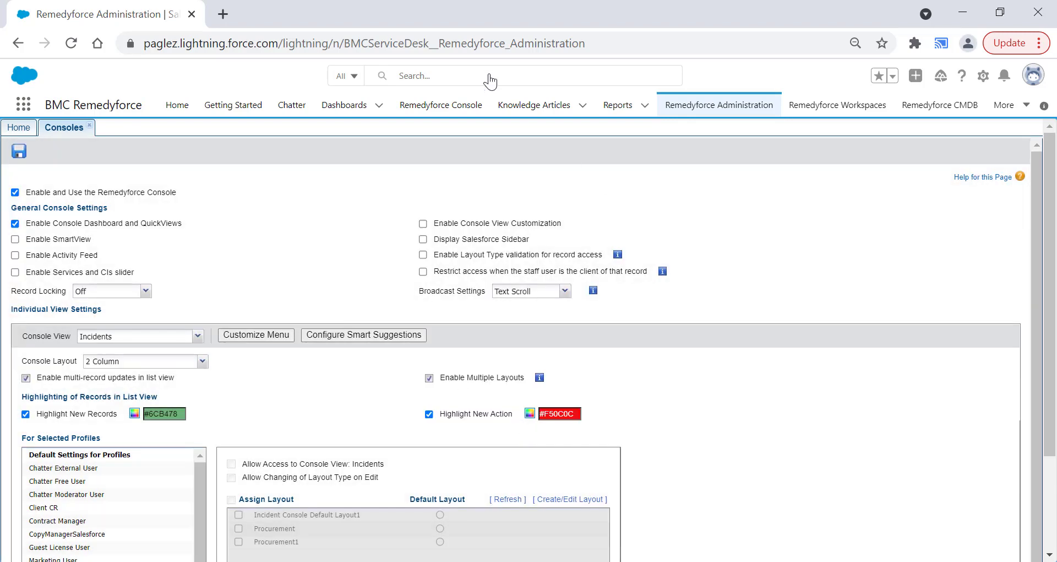
- Open the Remedyforce Console in a separate browser tab and display the personal QuickView named QuickviewTest
middle_click(461, 113)
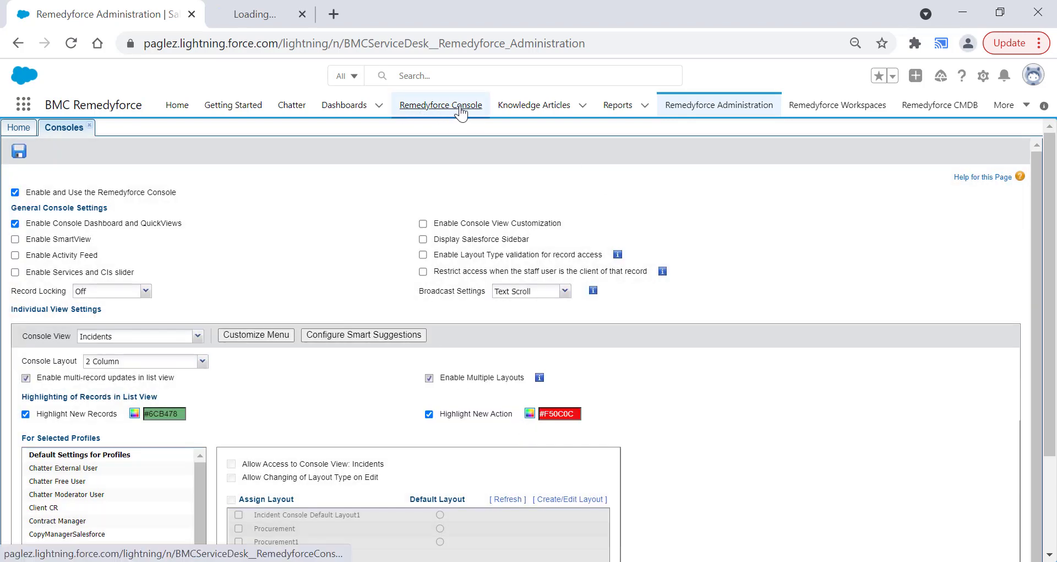
click(305, 21)
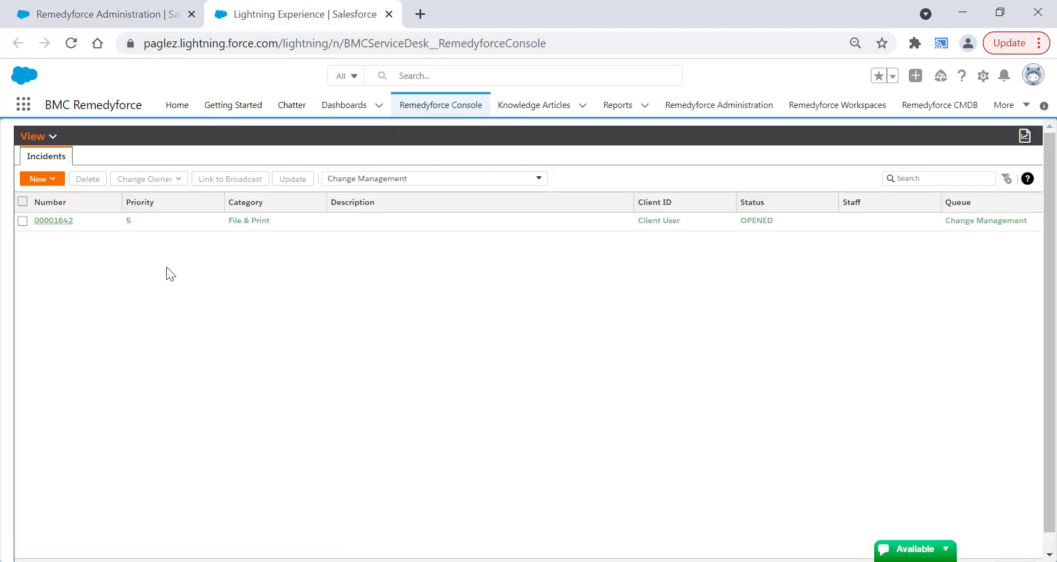
click(45, 138)
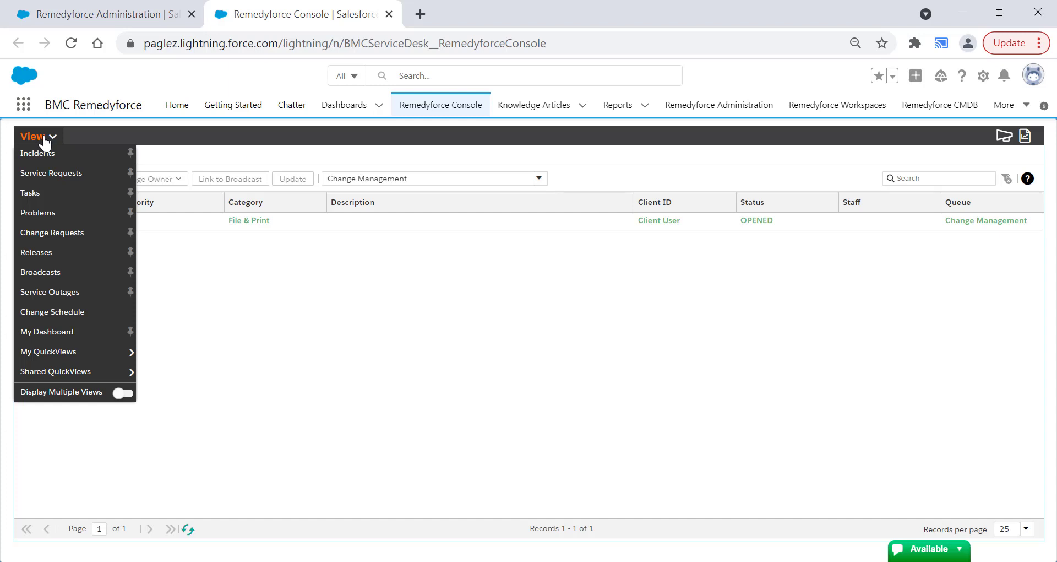
mouse_move(52, 362)
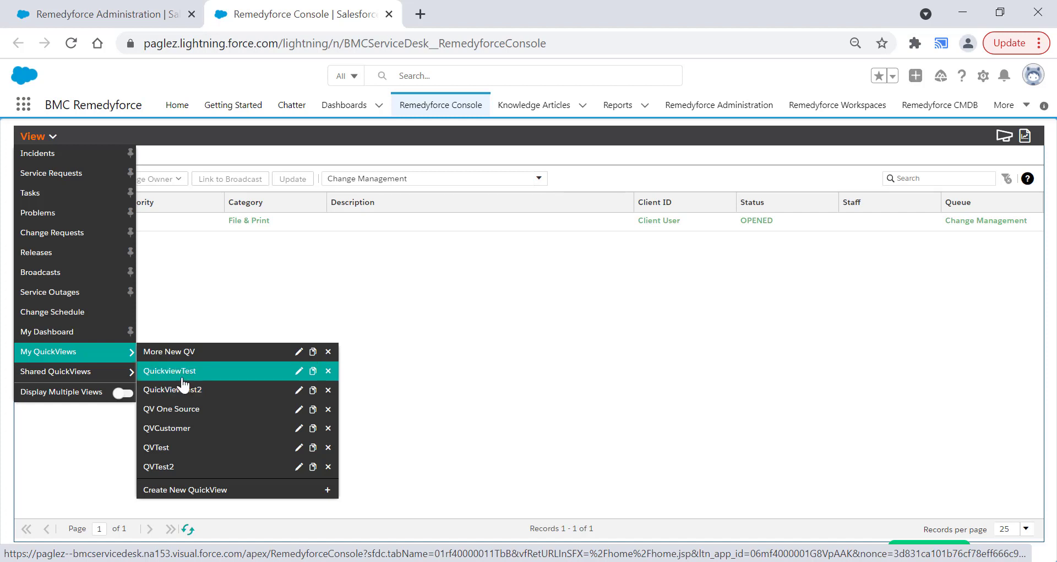
click(222, 378)
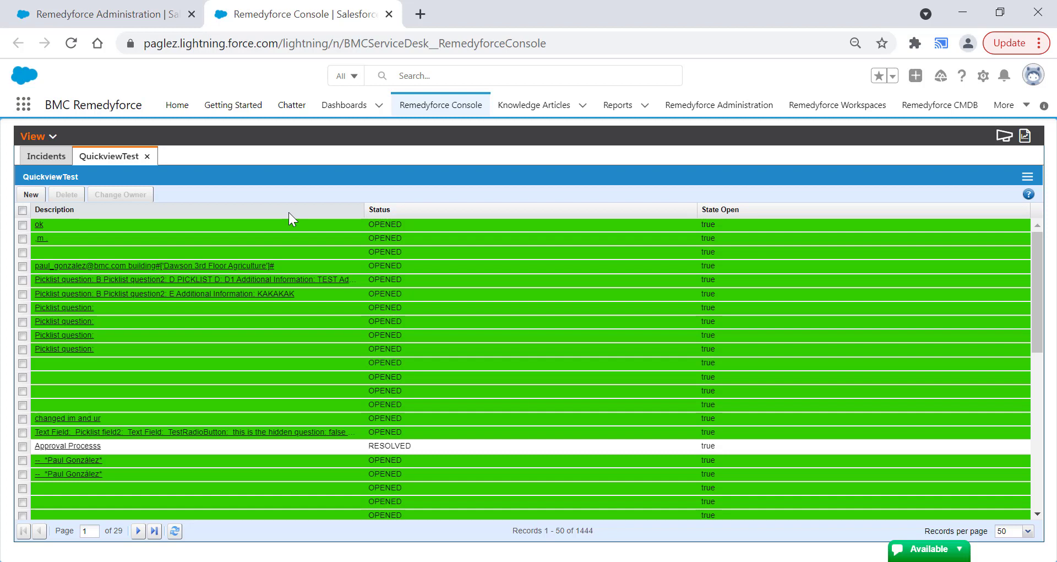
- Look through the shared QuickViews available in the console and open My Dashboard
click(35, 136)
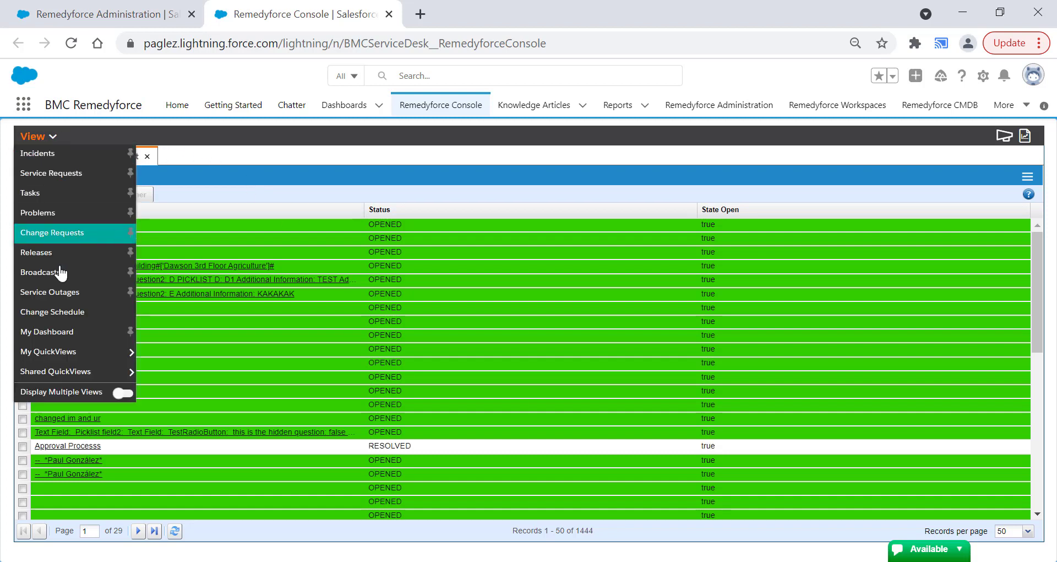
mouse_move(94, 372)
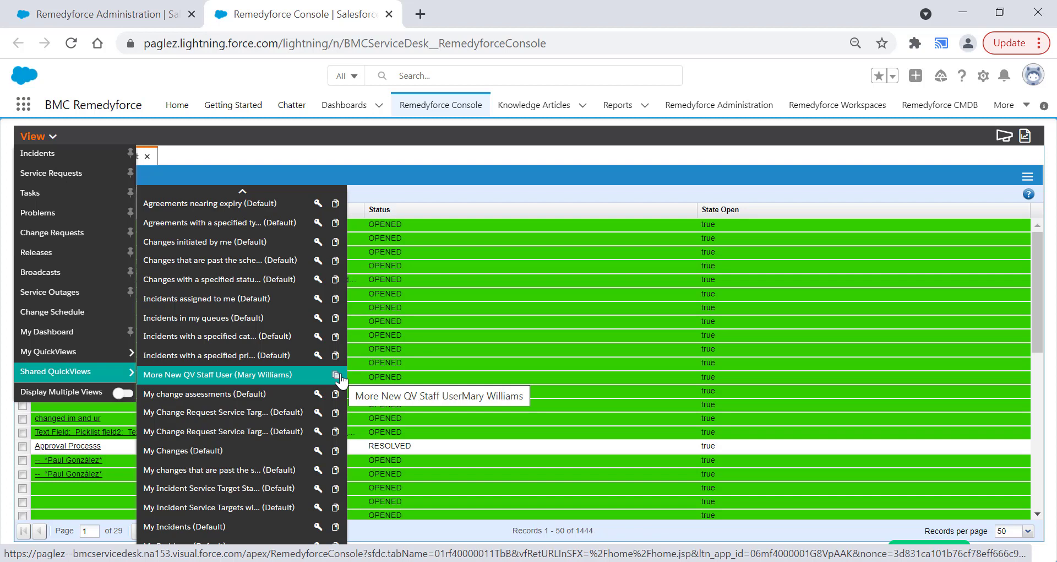
click(317, 280)
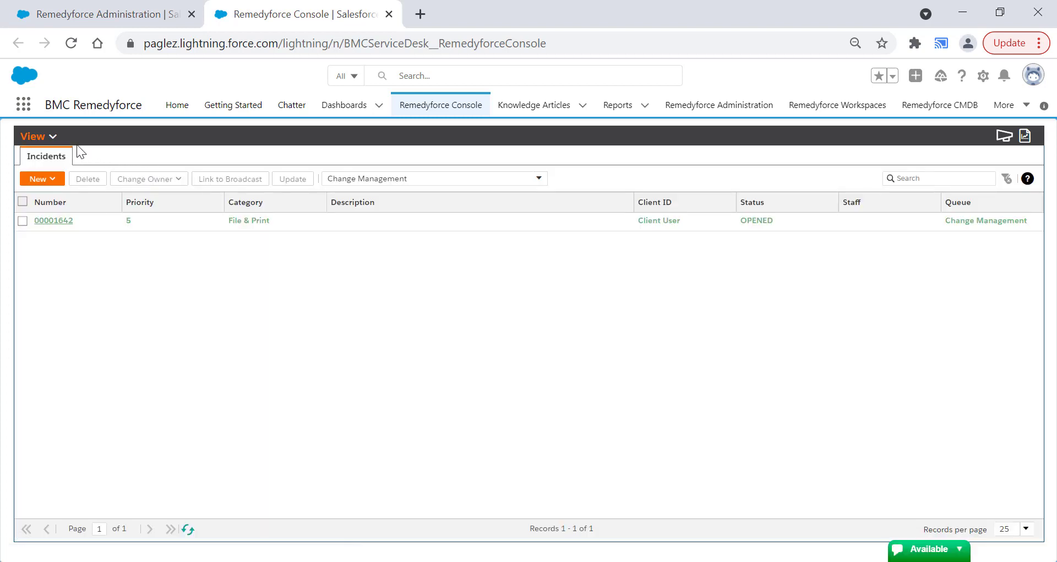
click(50, 137)
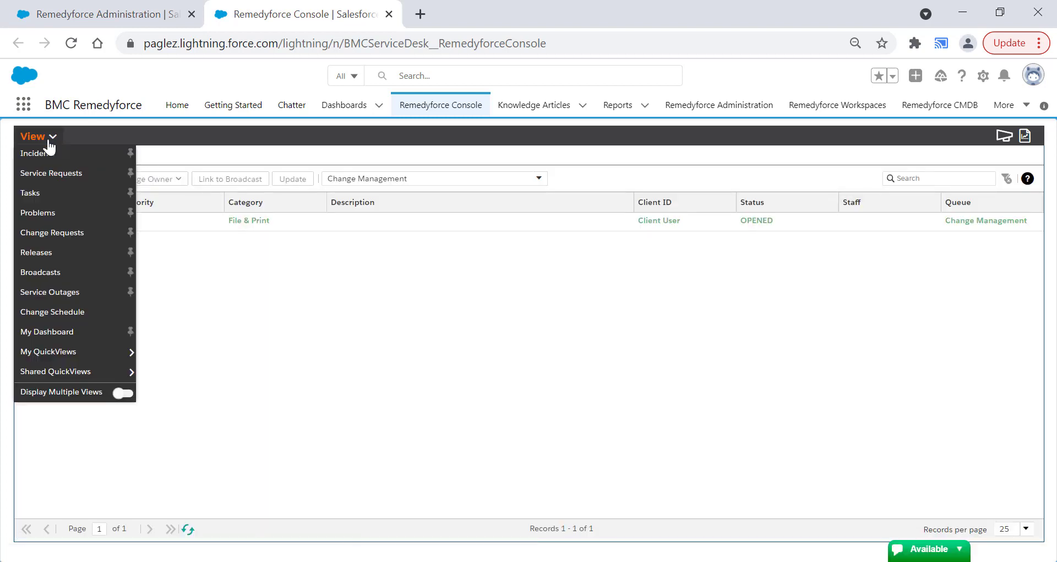
click(71, 332)
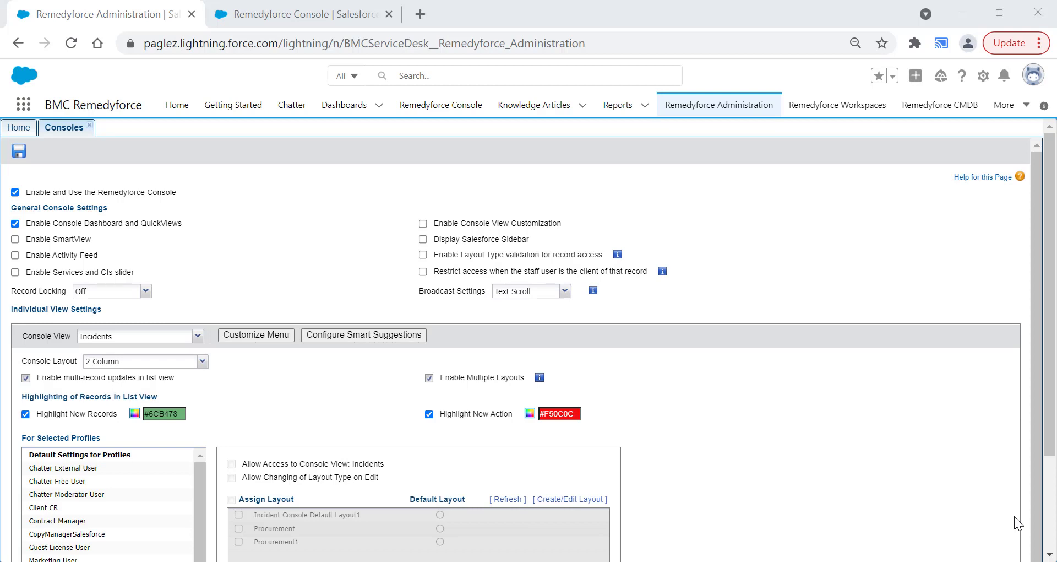
- Enable SmartView in the general console settings and save the record
click(16, 239)
click(19, 152)
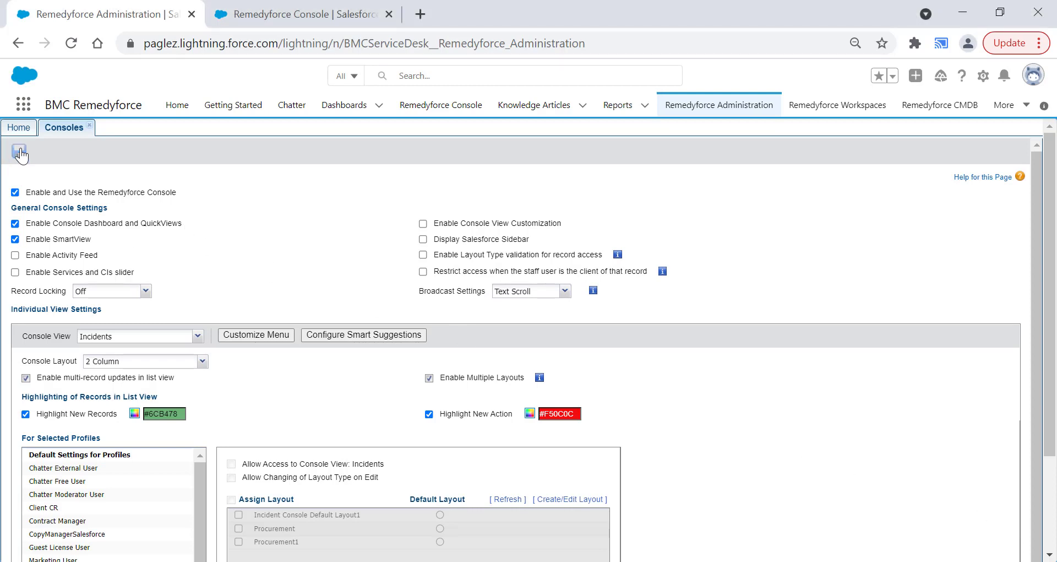
click(523, 427)
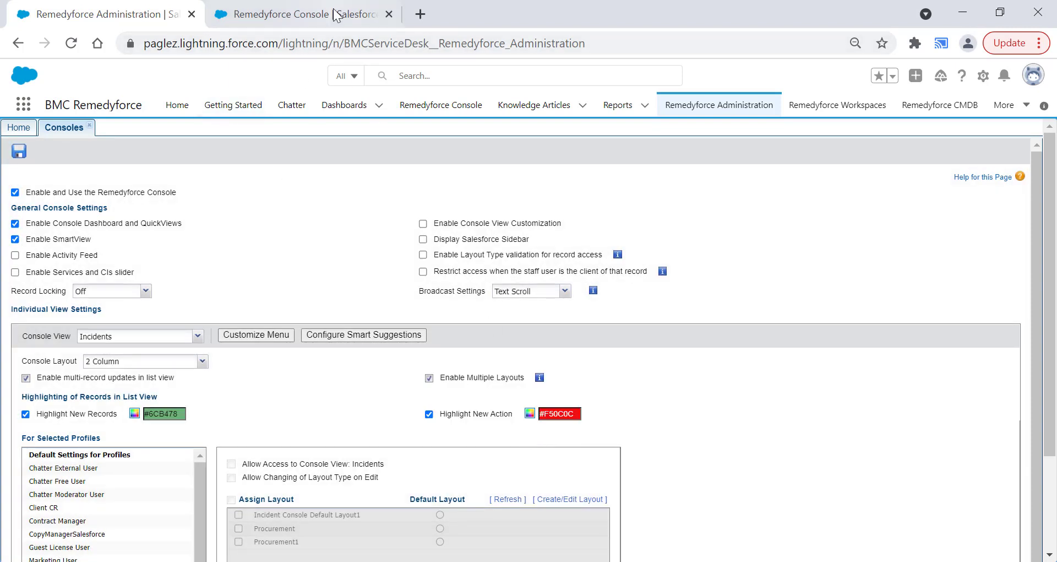
- Open the service request listed in the console's Incidents view and display its SmartView
click(305, 16)
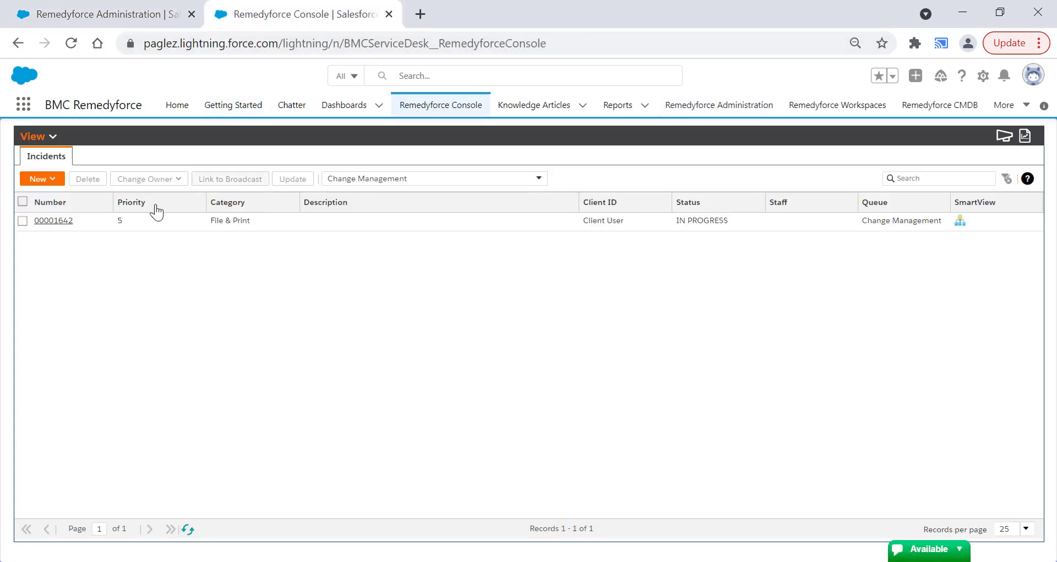
click(70, 222)
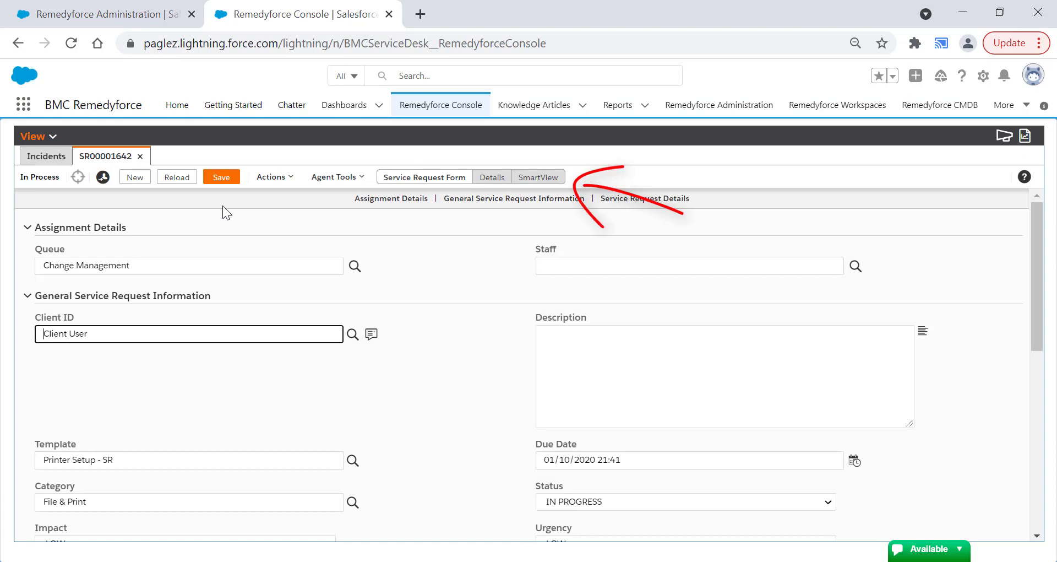
click(538, 177)
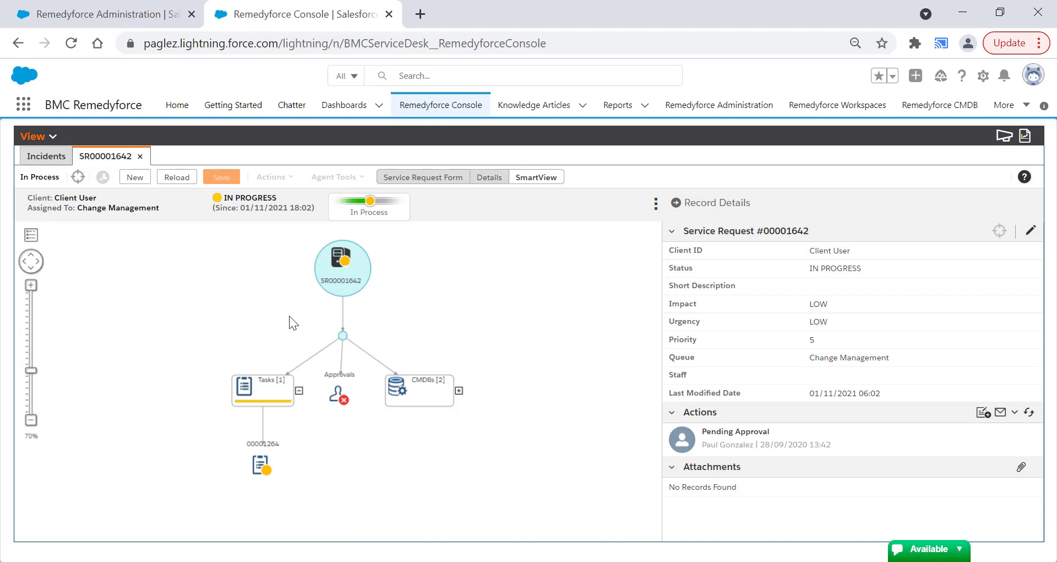
- Expand the CMDBs node in the SmartView diagram to inspect the records linked to the service request
click(267, 399)
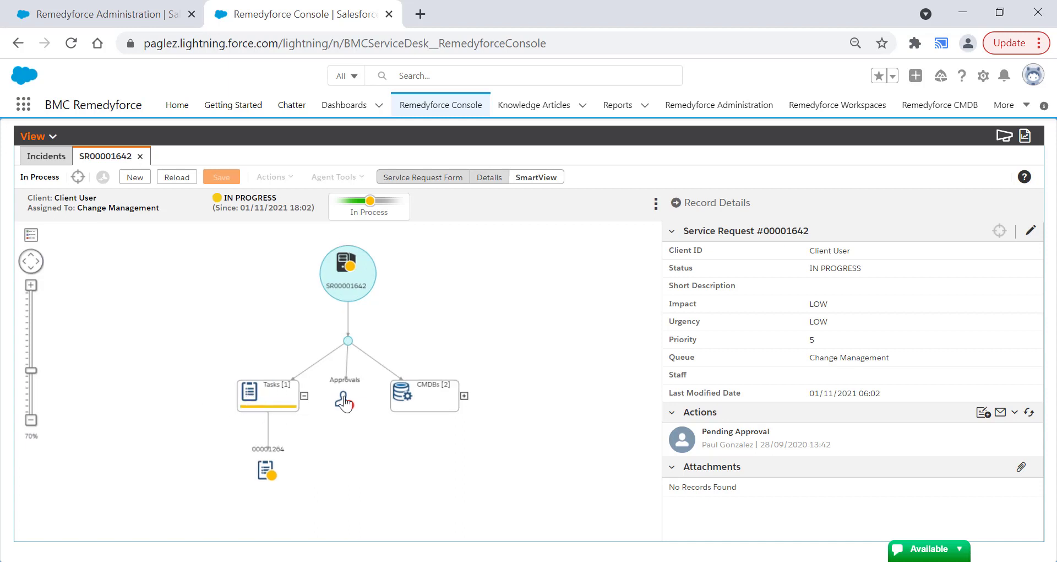
click(464, 396)
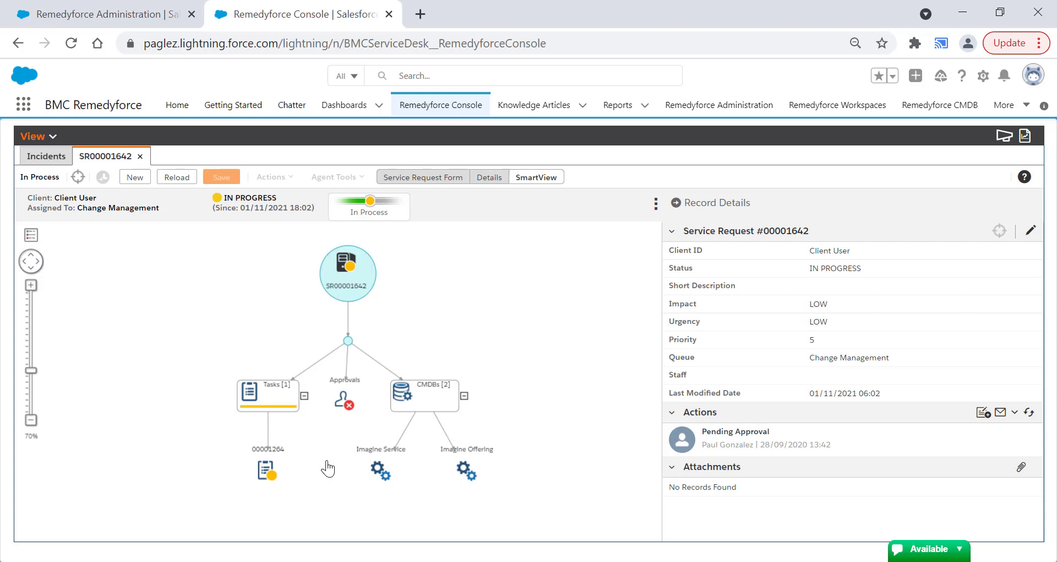
drag(32, 369, 34, 352)
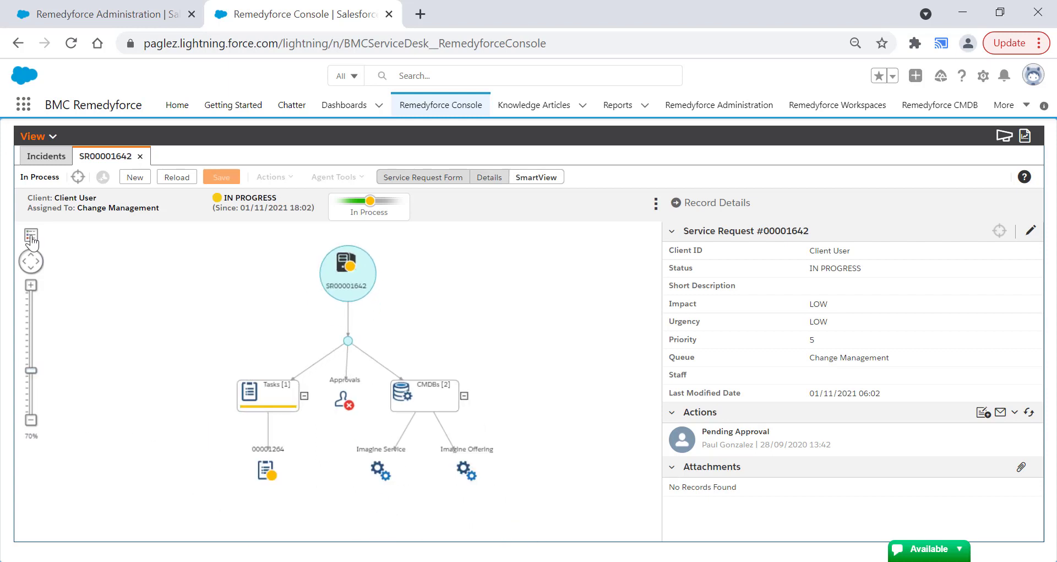
- Show the SmartView legend and review the stages of the service request's status process
click(31, 236)
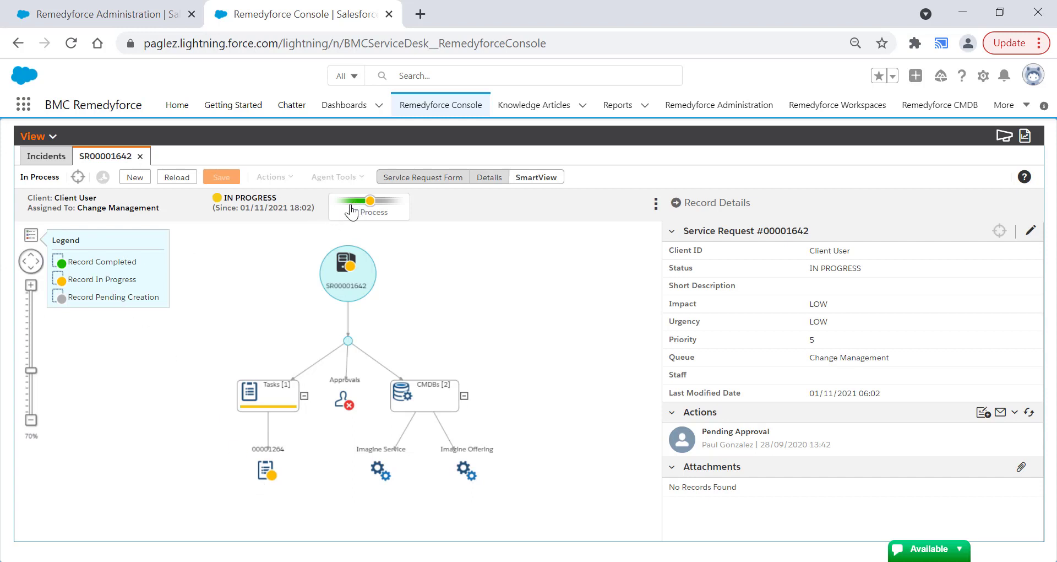
click(351, 212)
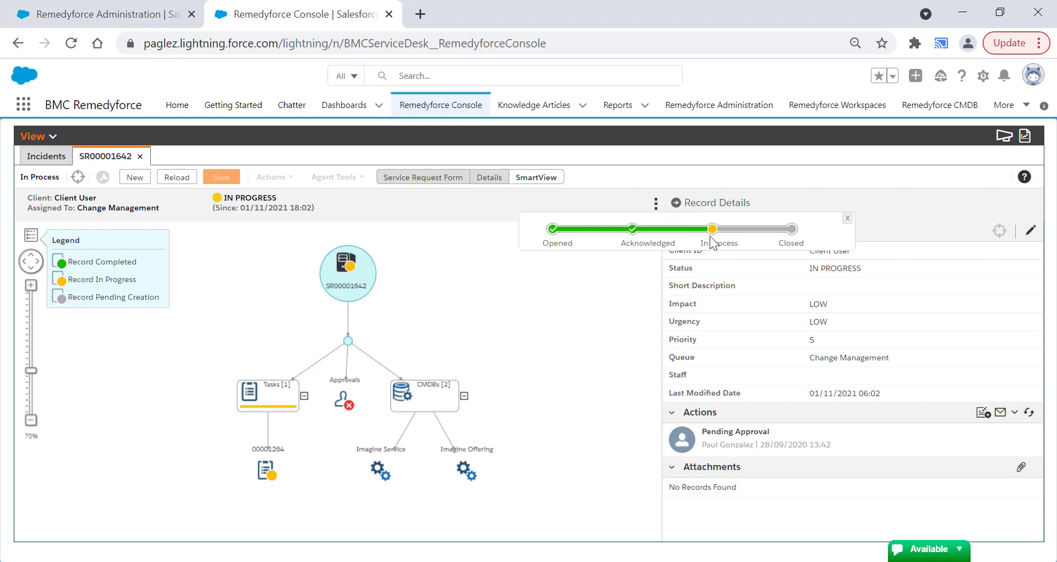
click(847, 218)
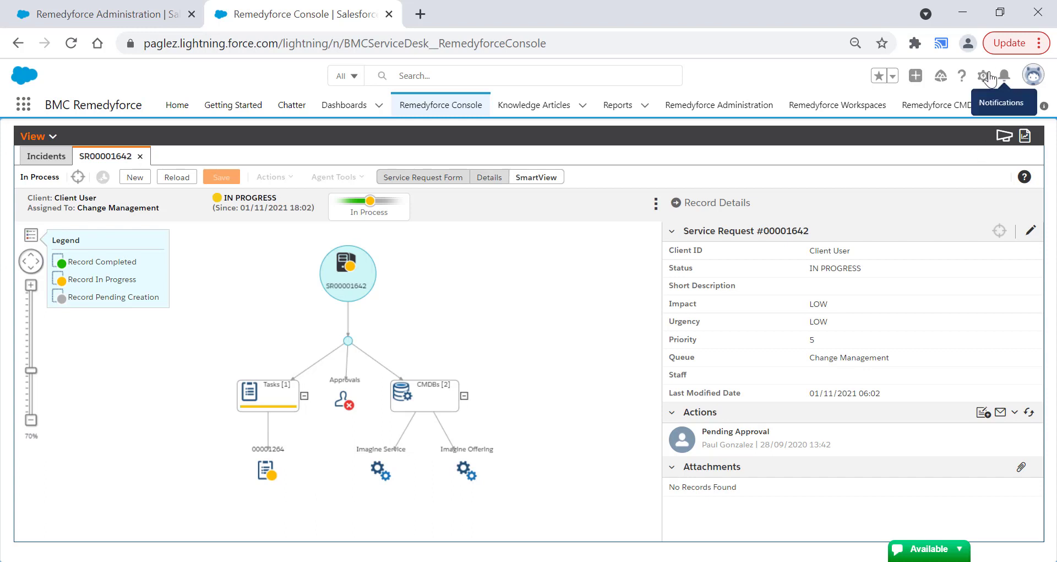
- Find the Incident object in the Object Manager of Salesforce Setup and open it
click(983, 76)
click(930, 100)
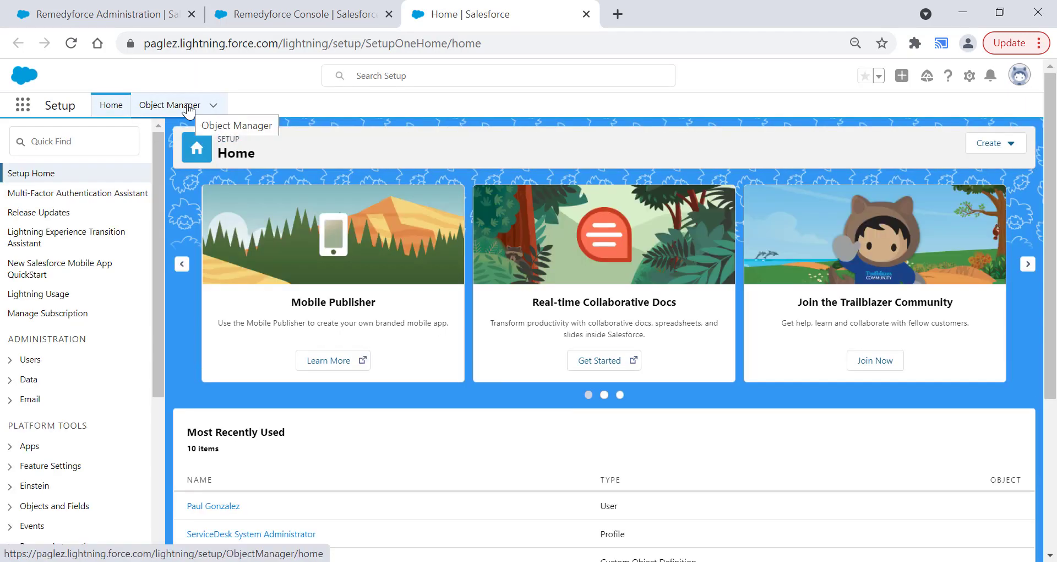
click(189, 109)
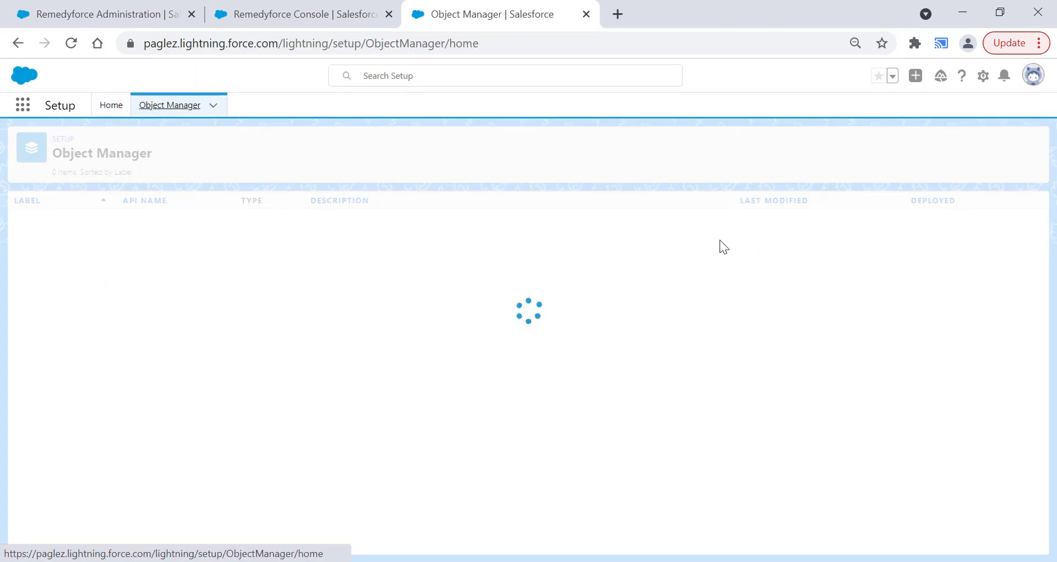
text(incident)
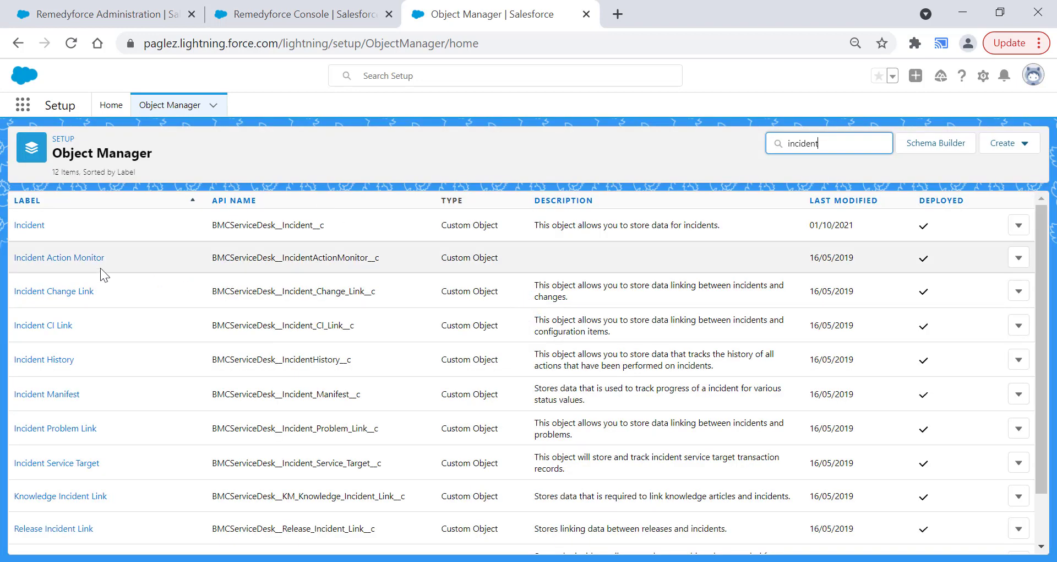
click(38, 231)
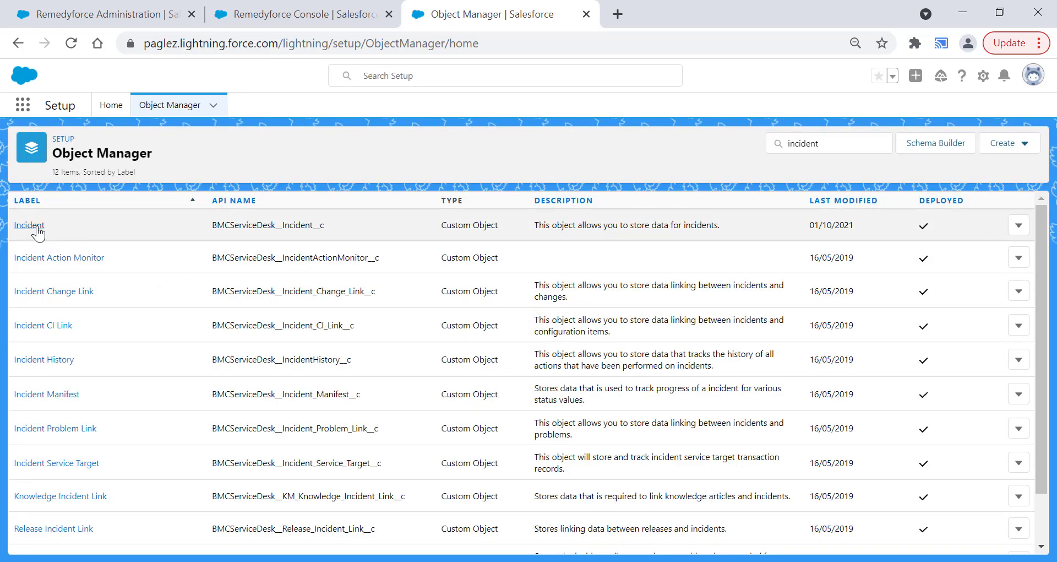
click(33, 226)
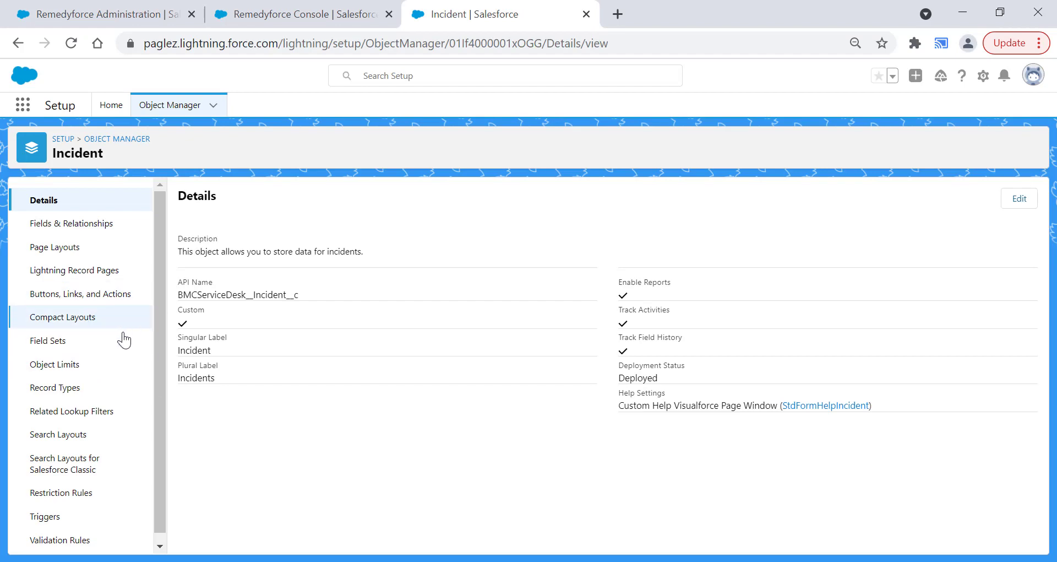
- Open the SmartView field set of the Incident object
click(63, 341)
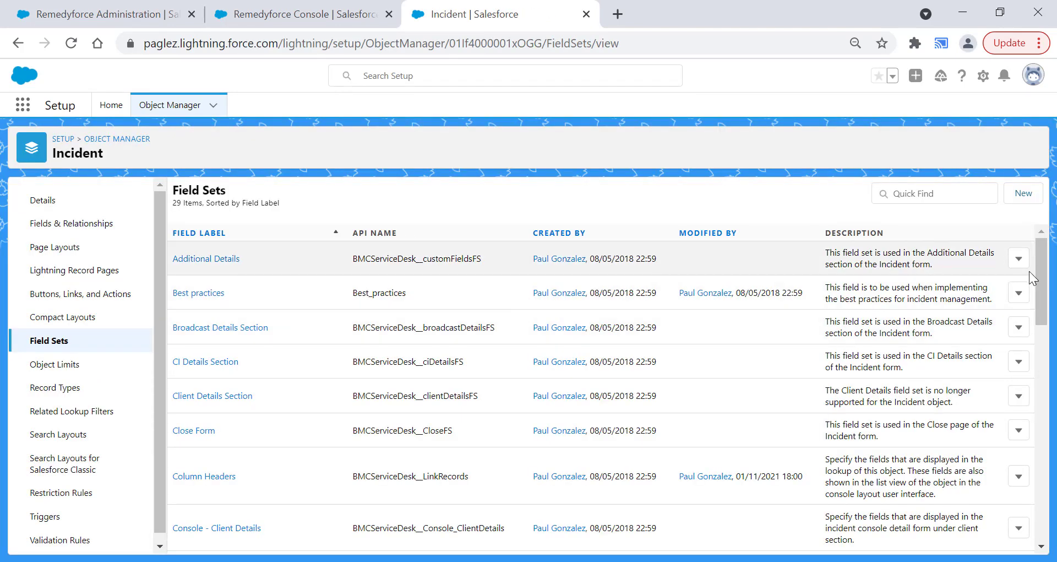
scroll(1025, 273, down, 10)
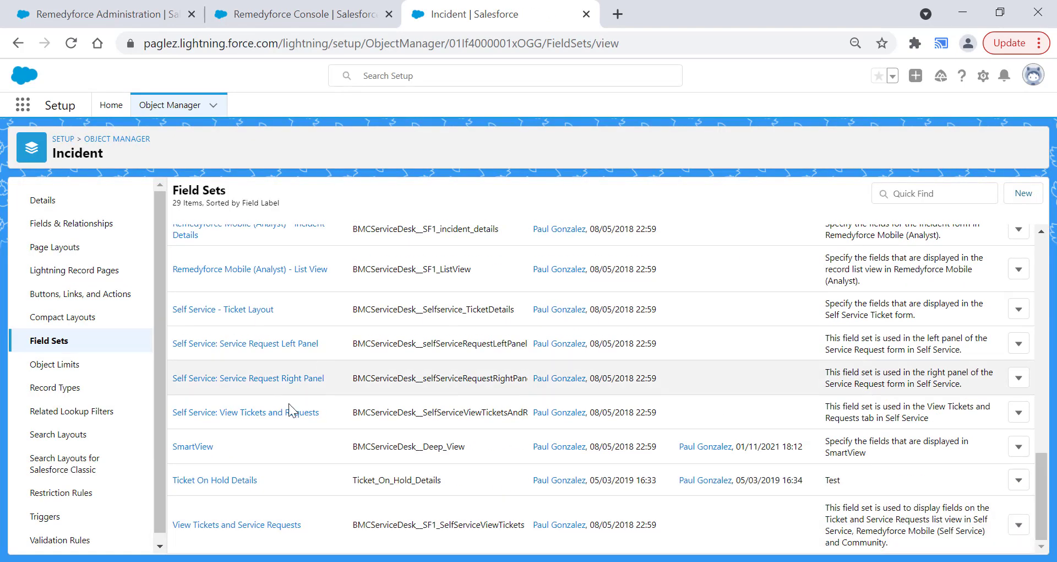
click(191, 451)
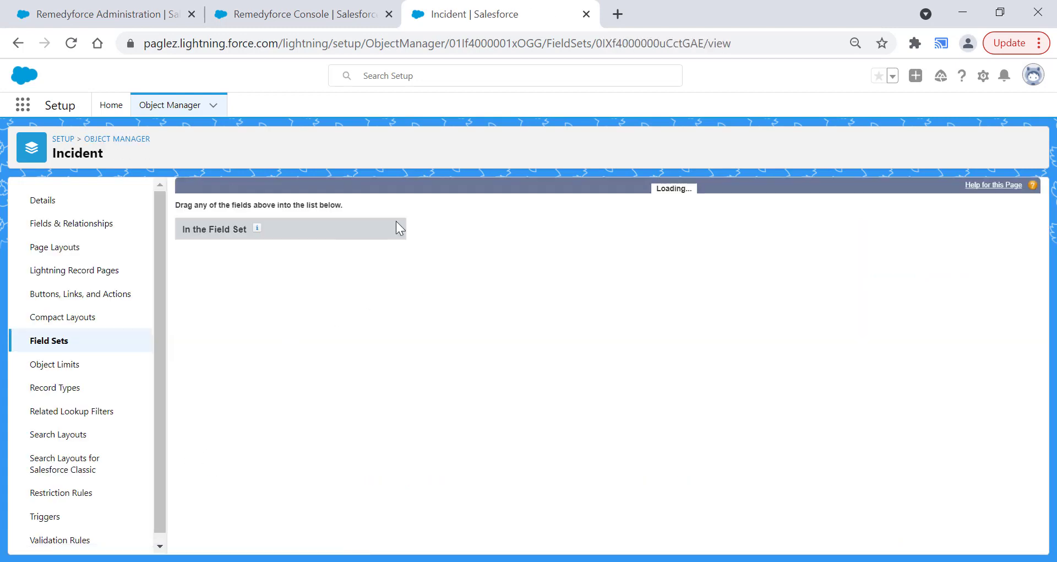
- Add the Category field below Last Modified Date in the SmartView field set and save it
click(382, 223)
text(categ)
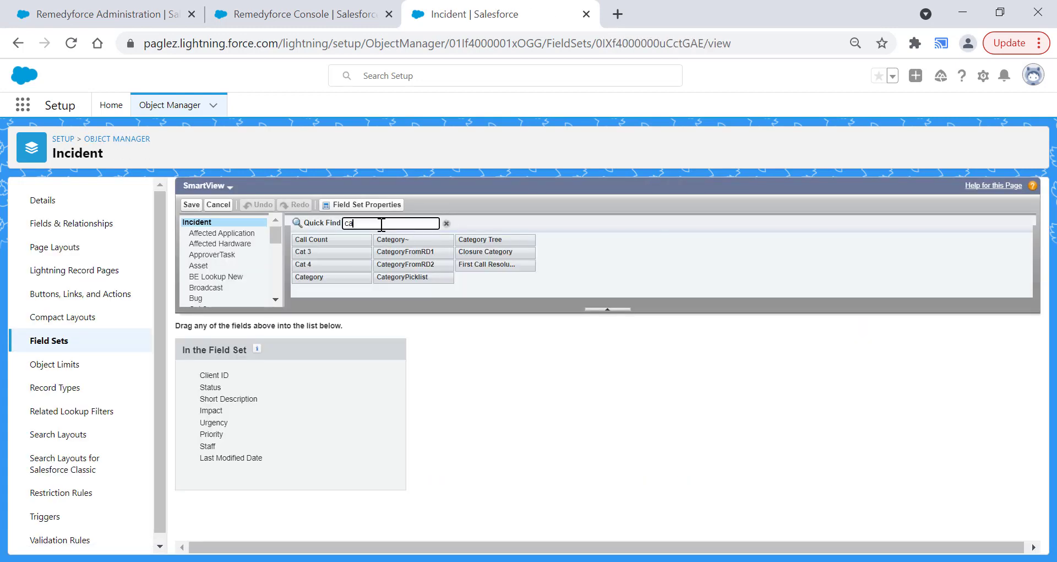
drag(326, 238, 318, 469)
click(187, 205)
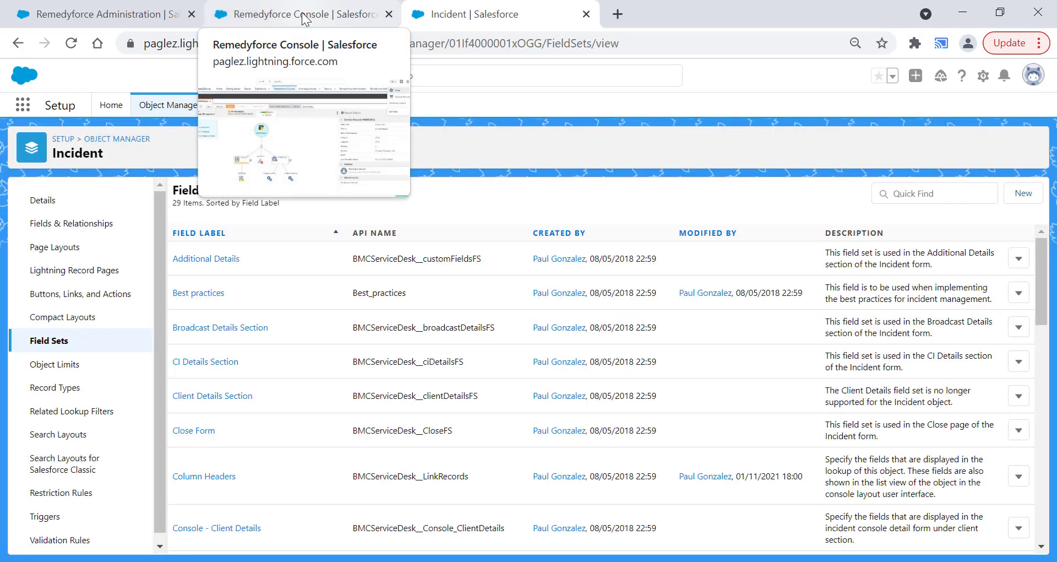
- Reload the service request in the Remedyforce Console and open its SmartView record details for editing
click(302, 17)
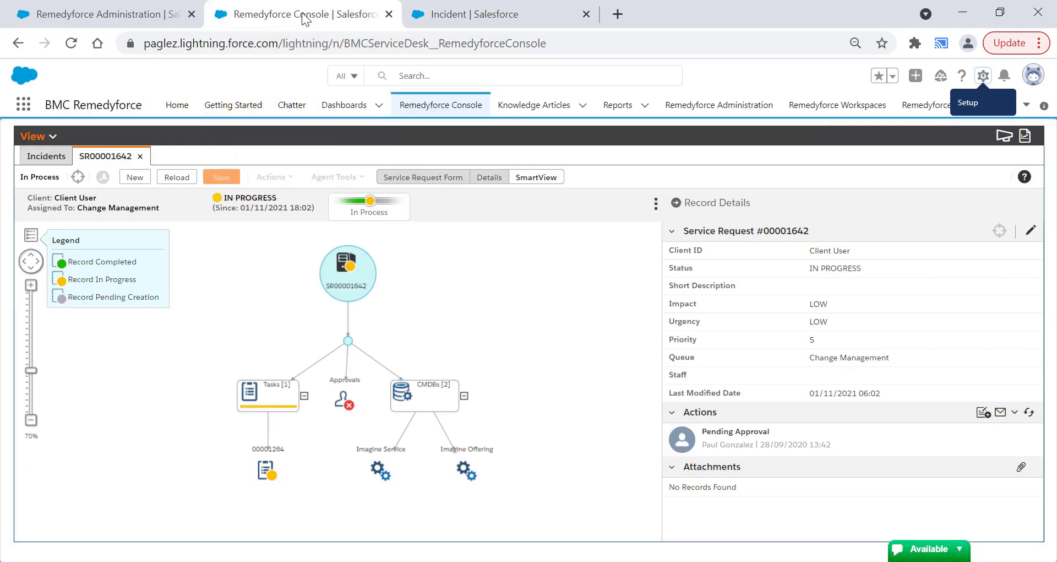
click(177, 178)
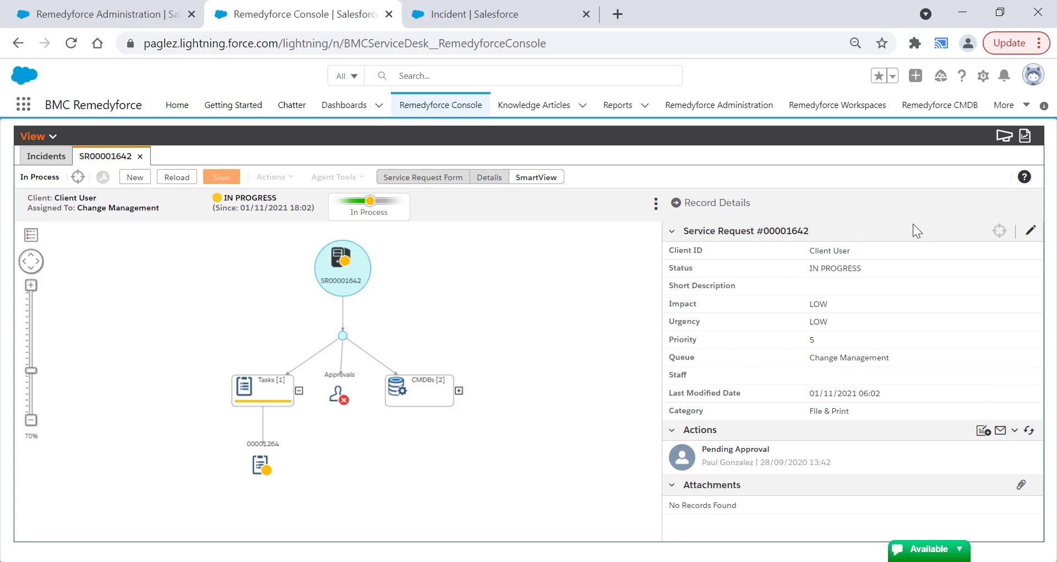
click(1031, 230)
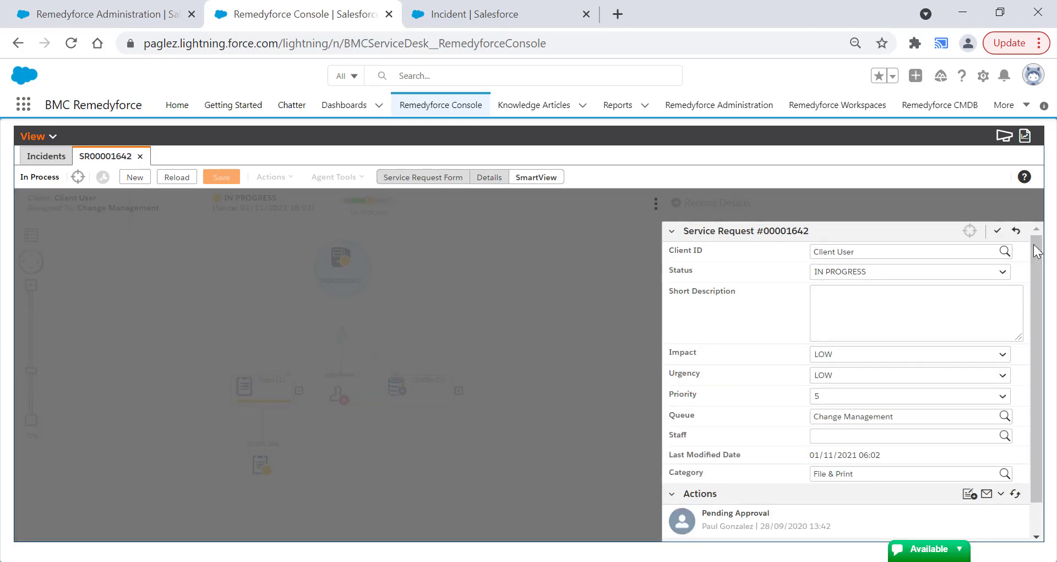
drag(1035, 273, 1037, 327)
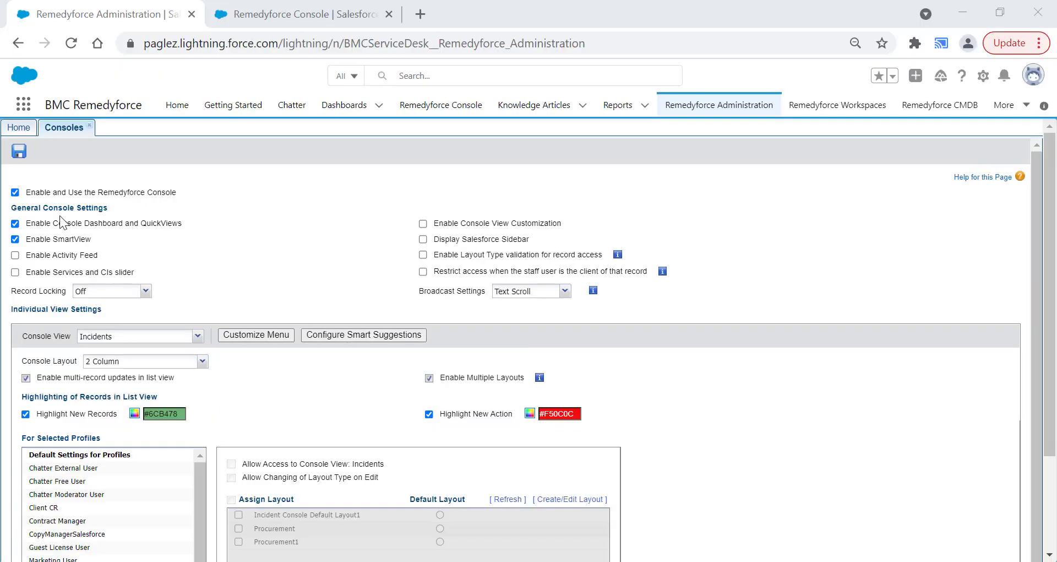
- Enable Activity Feed in the general console settings and save the configuration
click(15, 256)
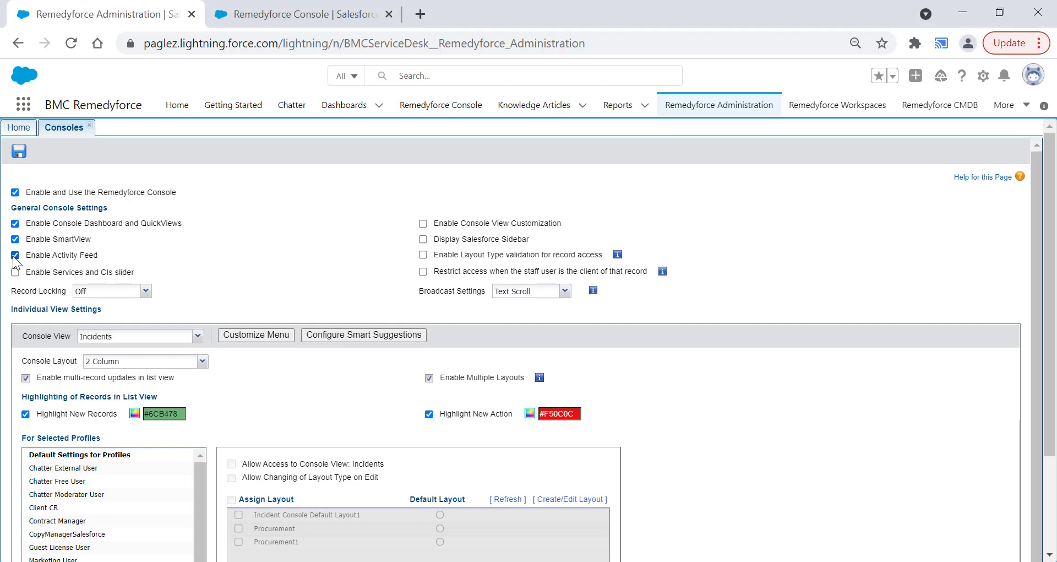
click(19, 151)
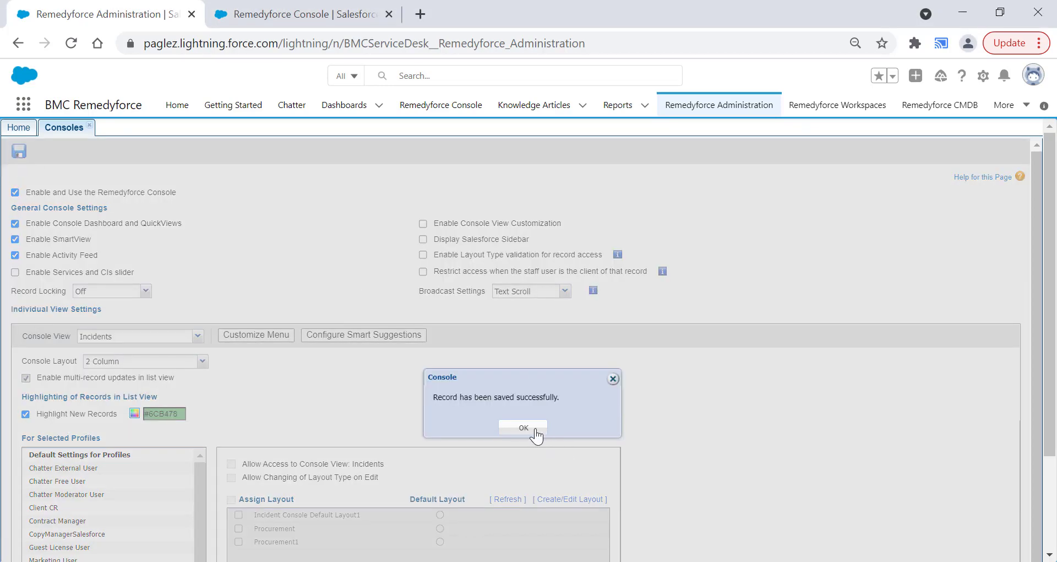
click(523, 428)
- Open the Change Management service request in the Remedyforce Console and expand its Activity Feed
click(268, 18)
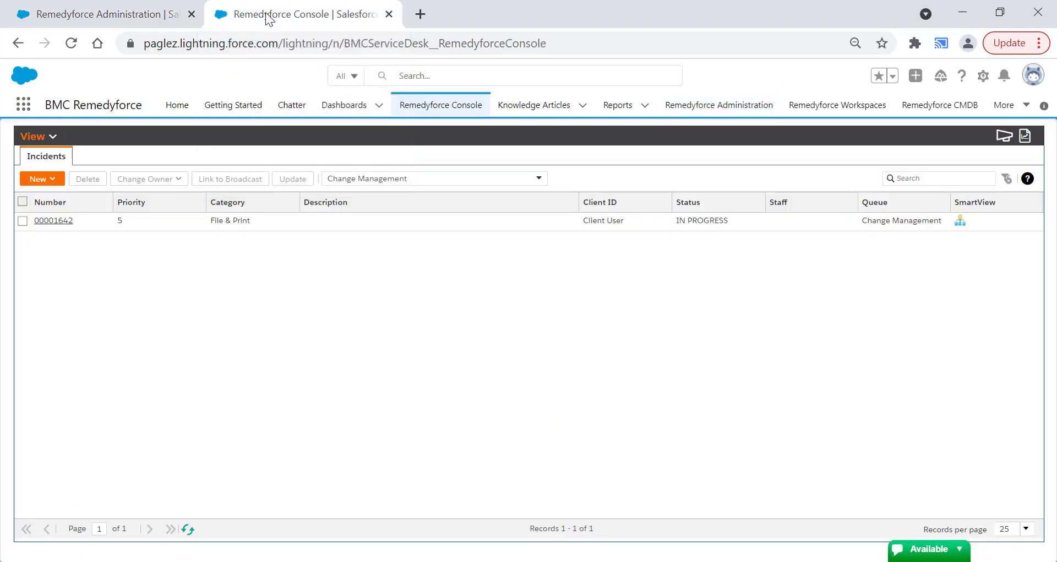
click(58, 221)
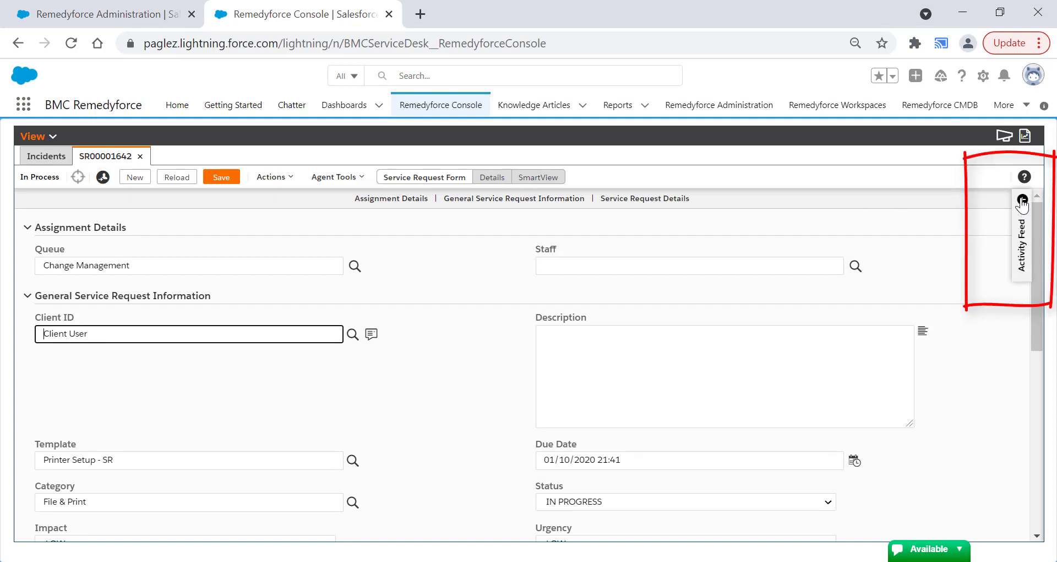
click(1023, 201)
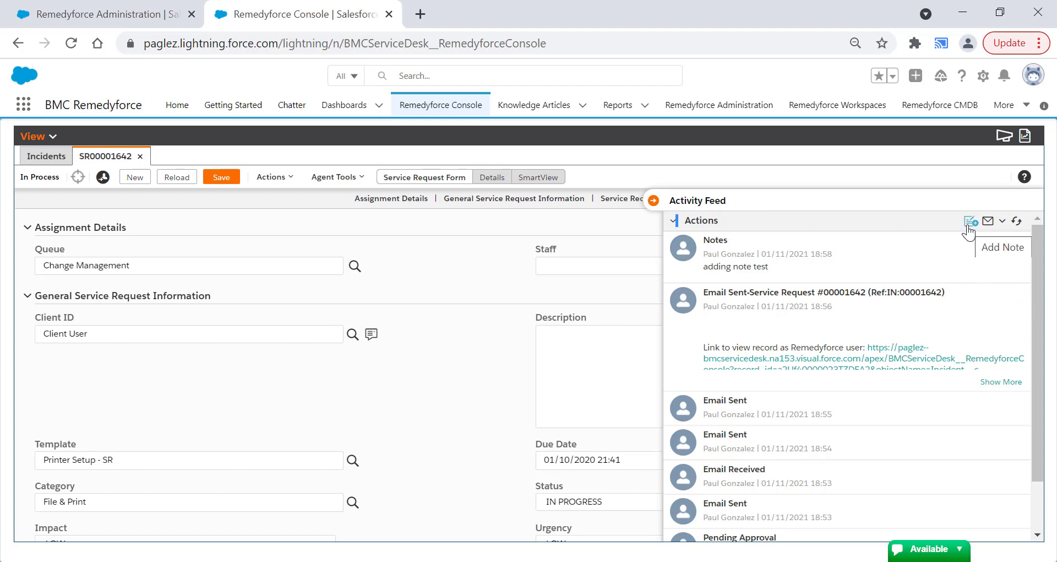
- Add a note reading "test note" to the service request from the Activity Feed
click(969, 222)
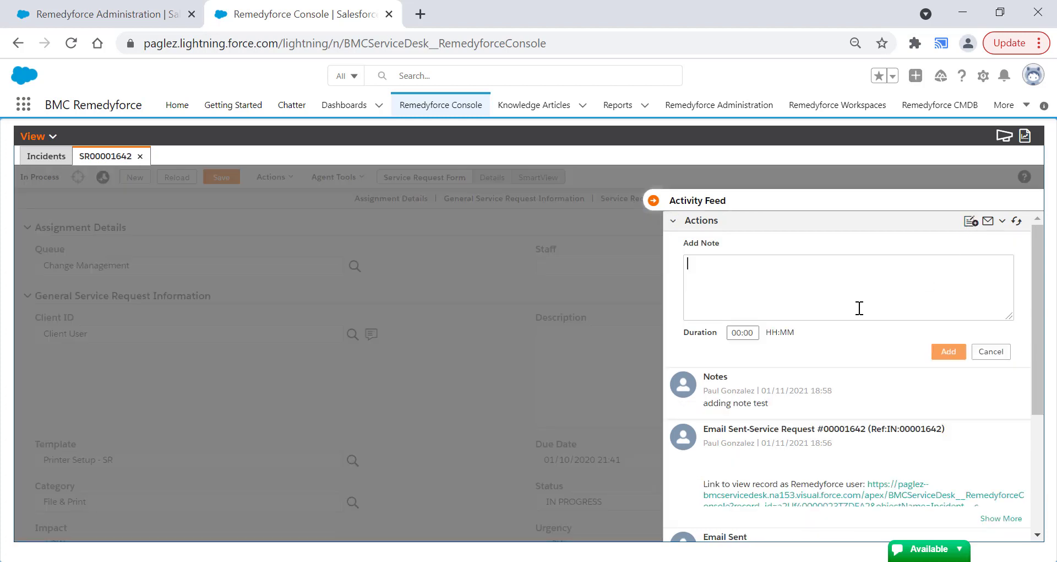
text(test note)
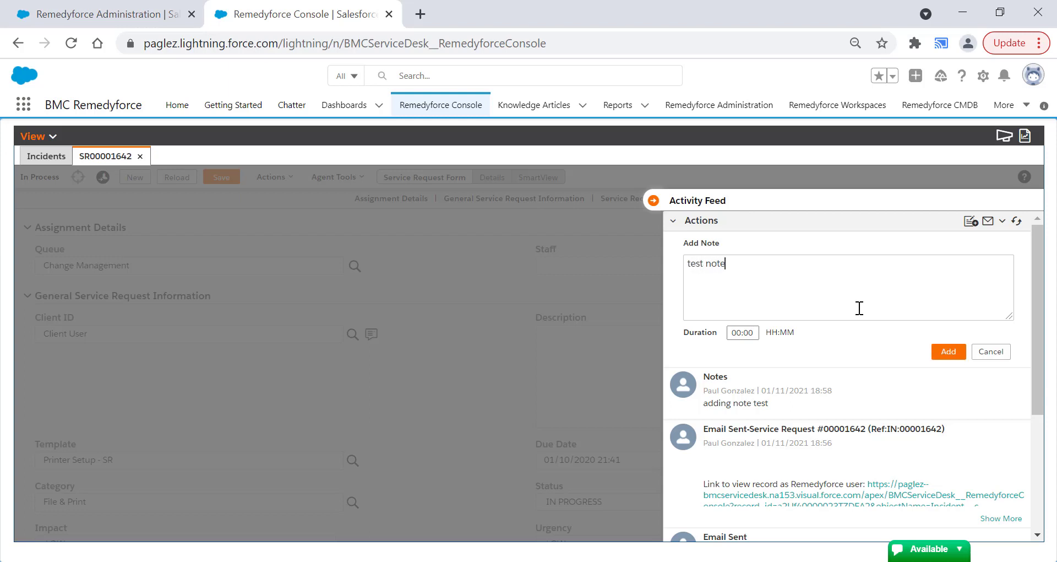
click(945, 355)
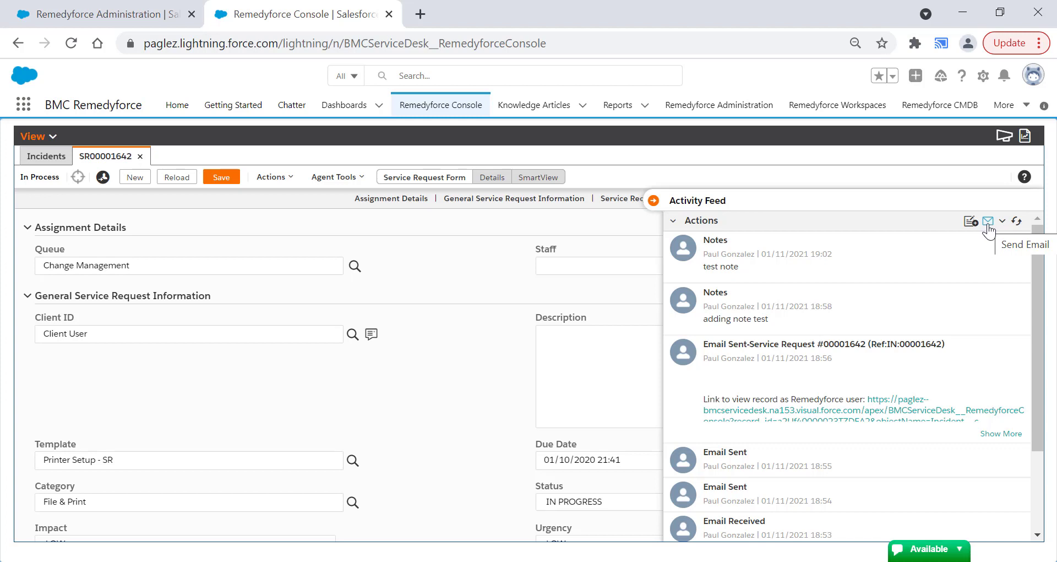
- Review the template choices and content options of a new email in the Activity Feed and discard the email
click(988, 221)
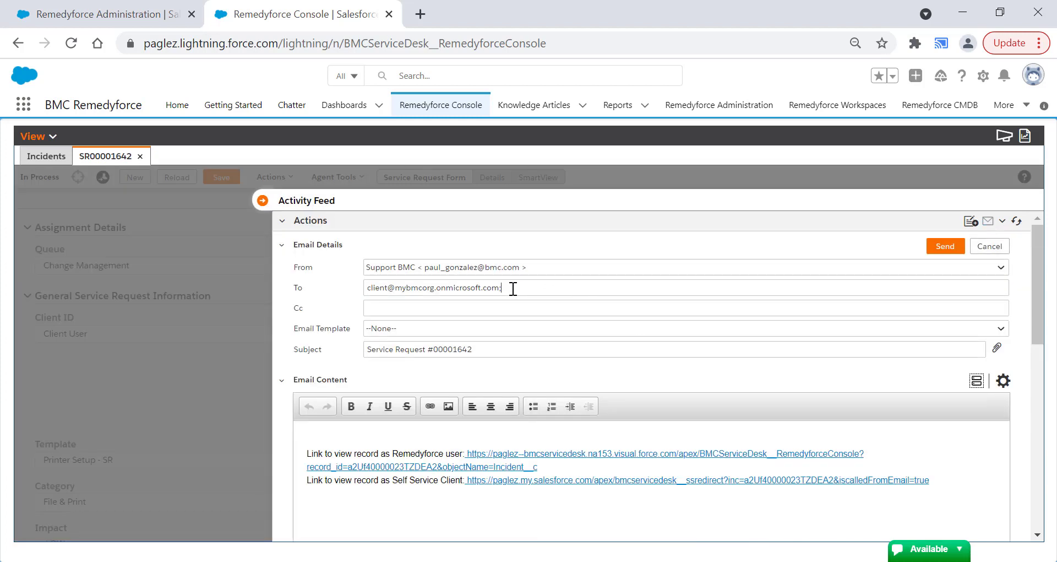
click(384, 330)
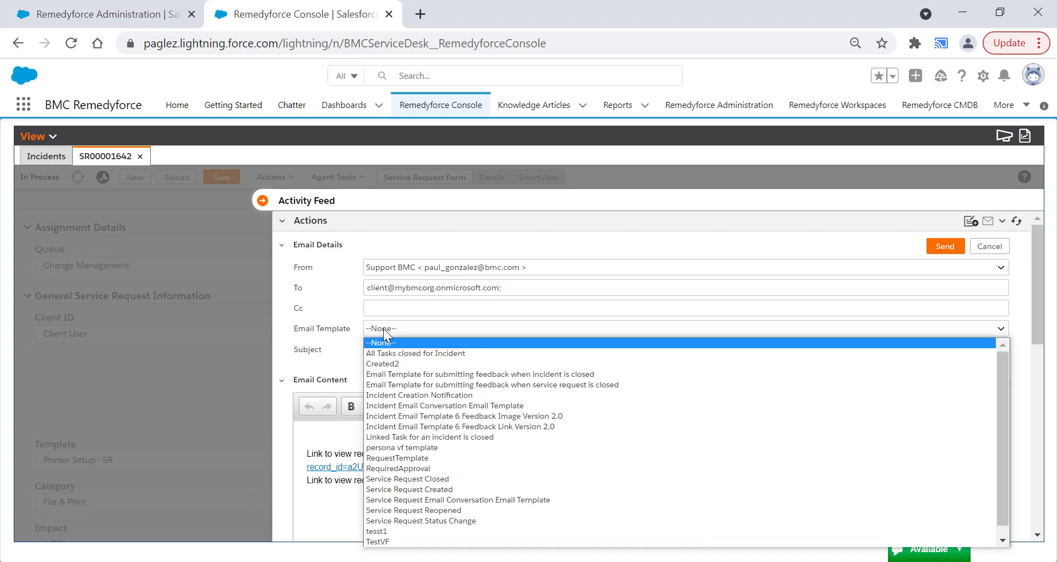
click(383, 328)
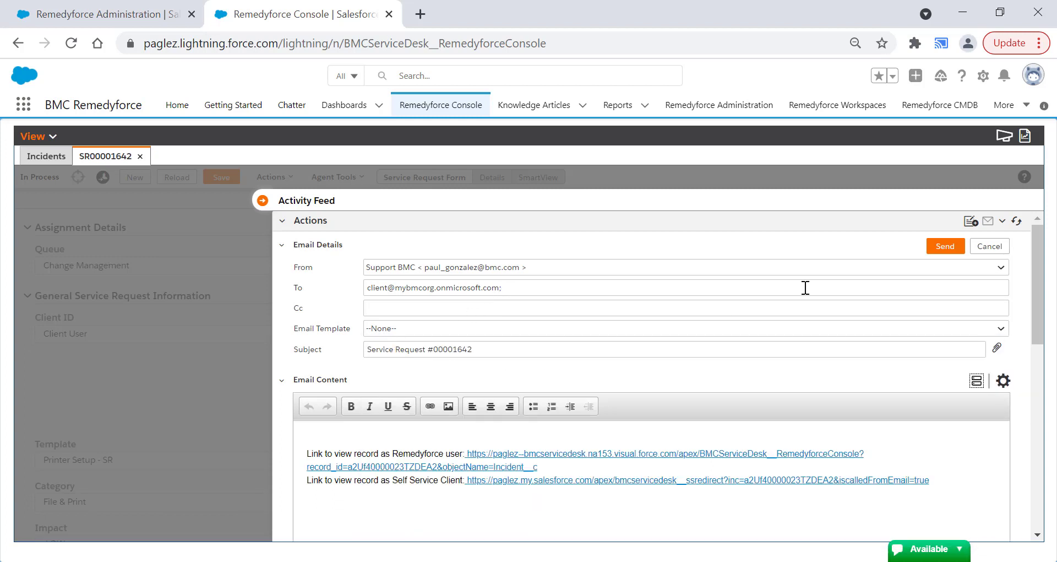
click(1003, 381)
scroll(1009, 385, down, 3)
scroll(980, 405, up, 1)
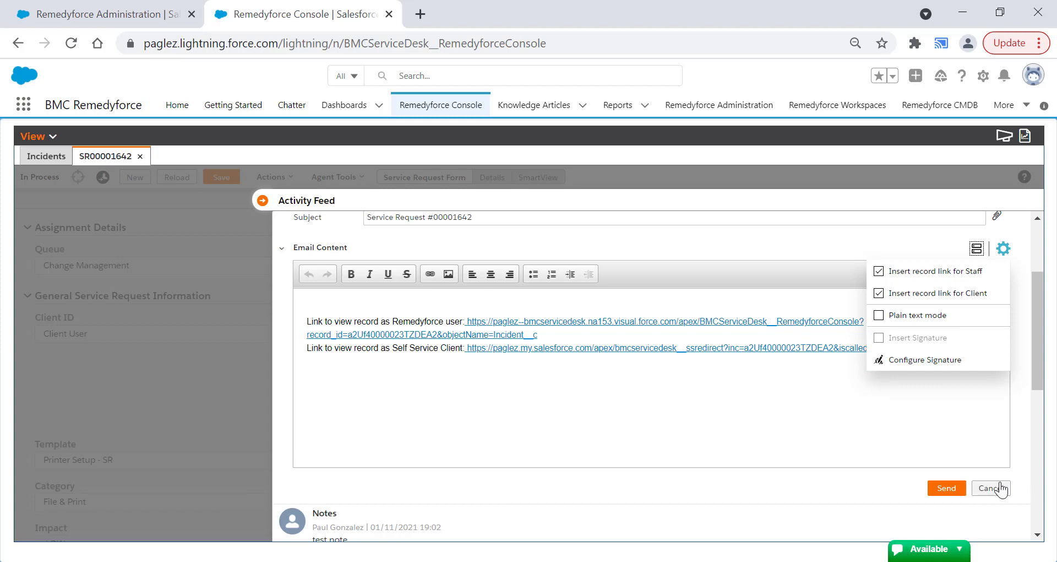
click(991, 487)
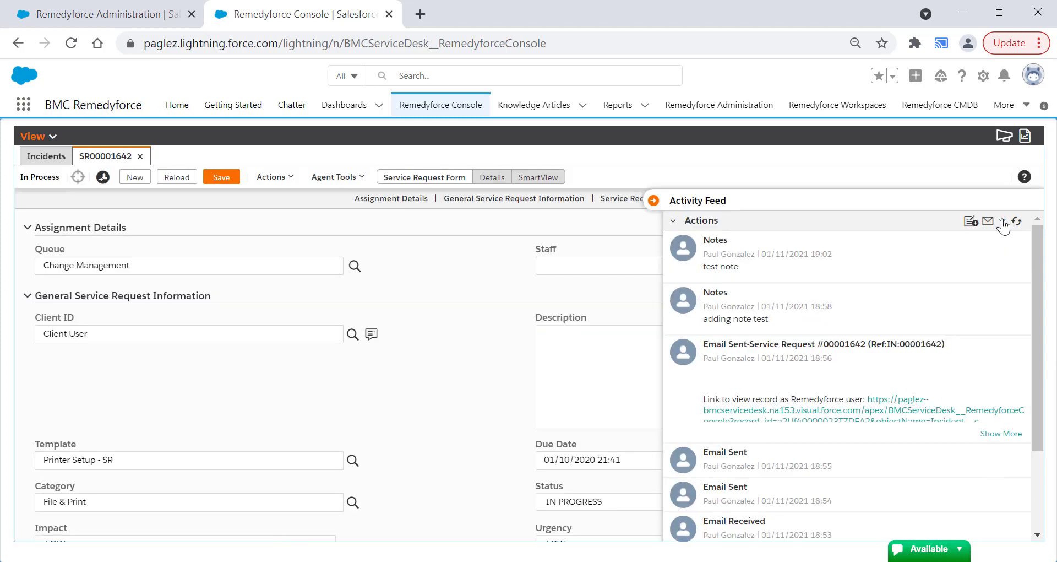
- Look through the additional action types offered in the Activity Feed and refresh its actions
click(1002, 221)
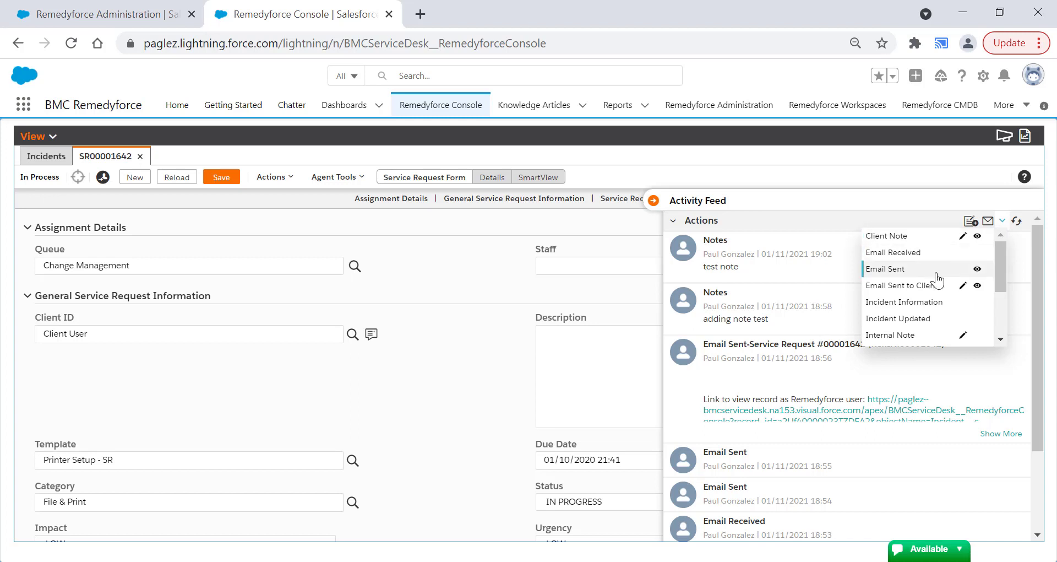
drag(999, 269, 1003, 300)
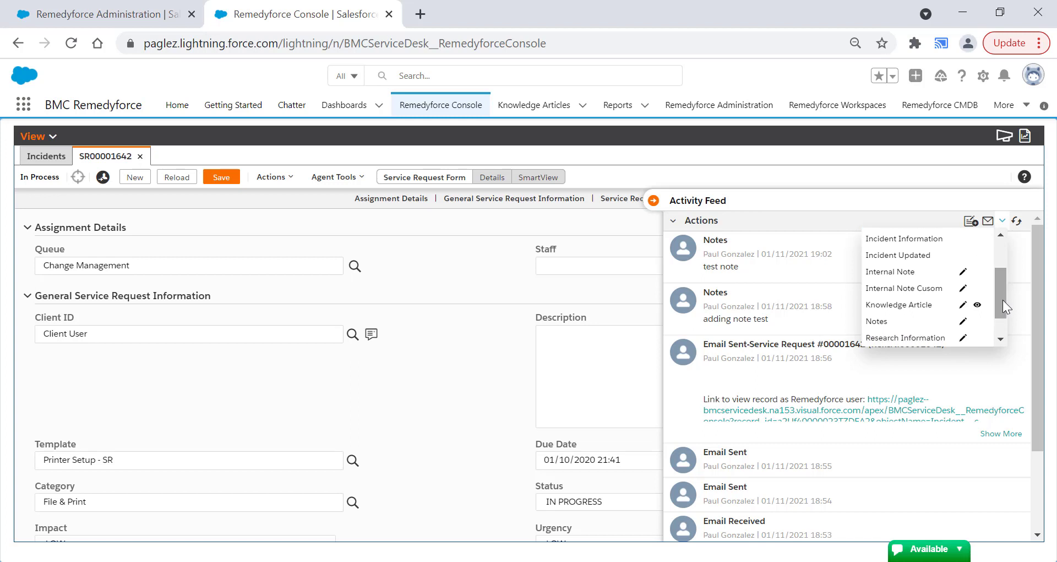
click(1017, 221)
click(1016, 222)
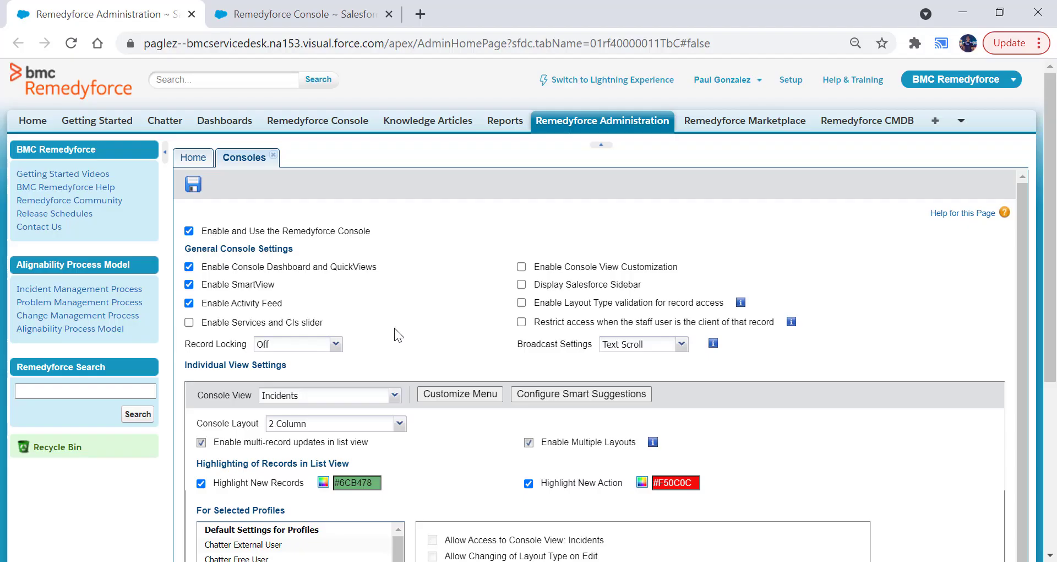
- Enable the Services and CIs slider in the general console settings and save the configuration
click(189, 322)
click(194, 183)
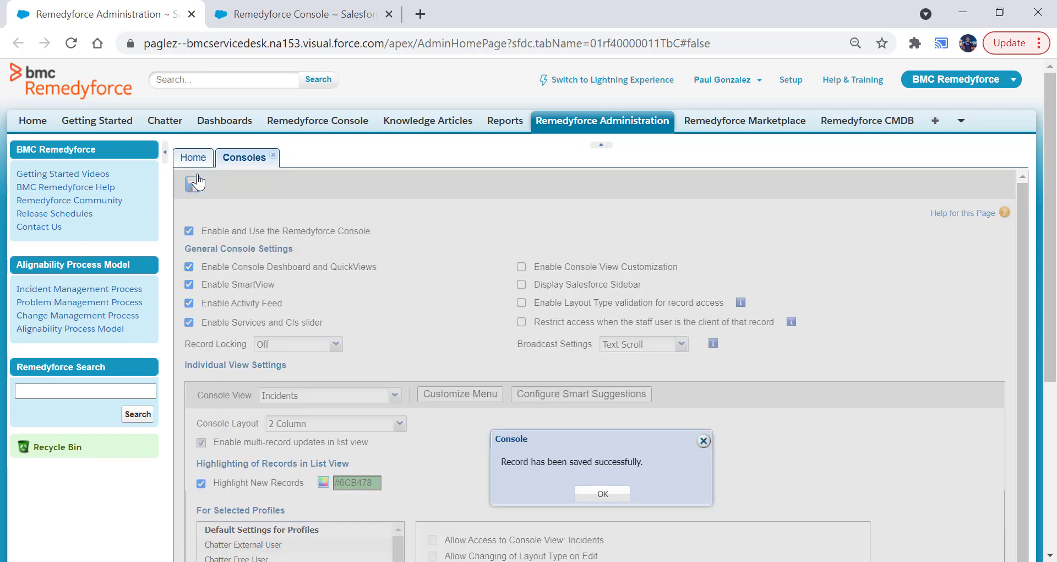
click(587, 494)
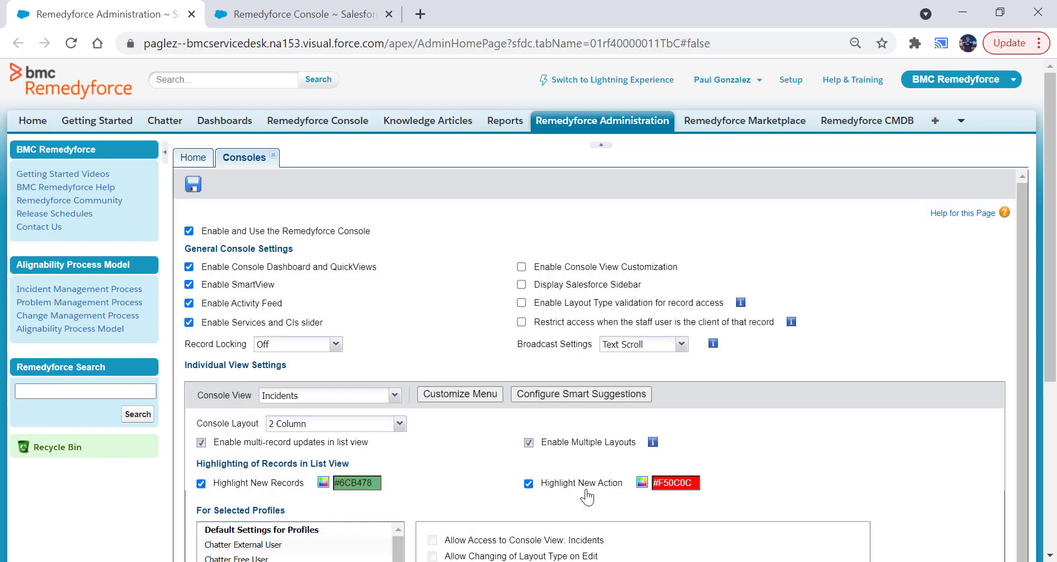
- Open the incident under Todays Incidents in the Remedyforce Console and expand its Services and CIs slider
click(263, 18)
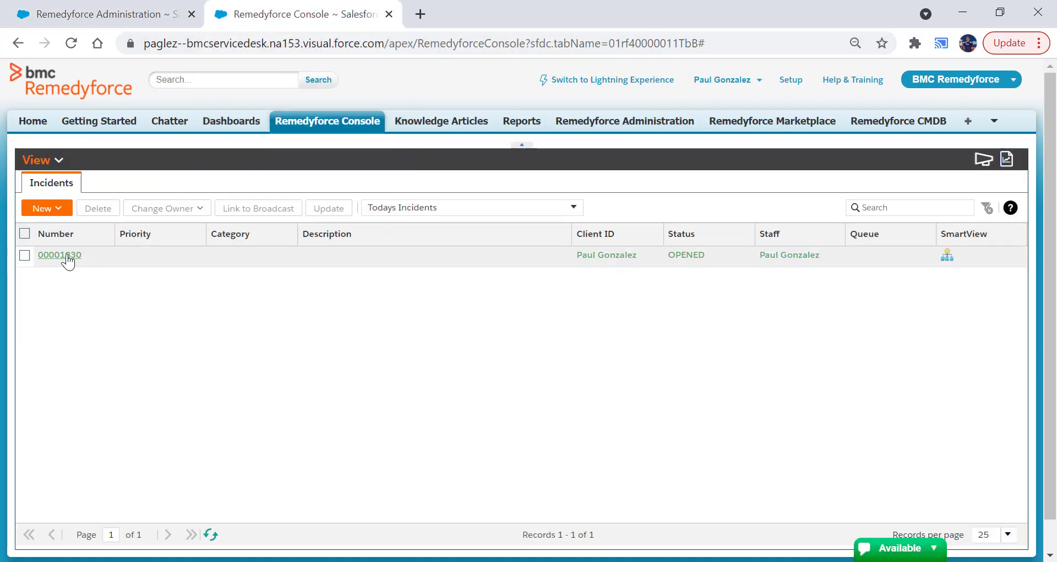
click(66, 255)
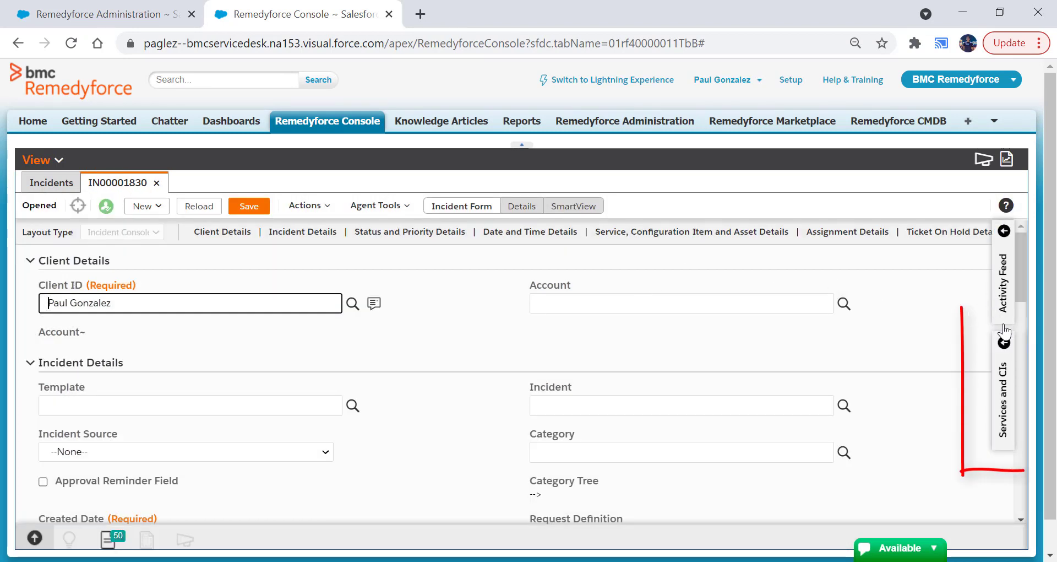
click(1005, 401)
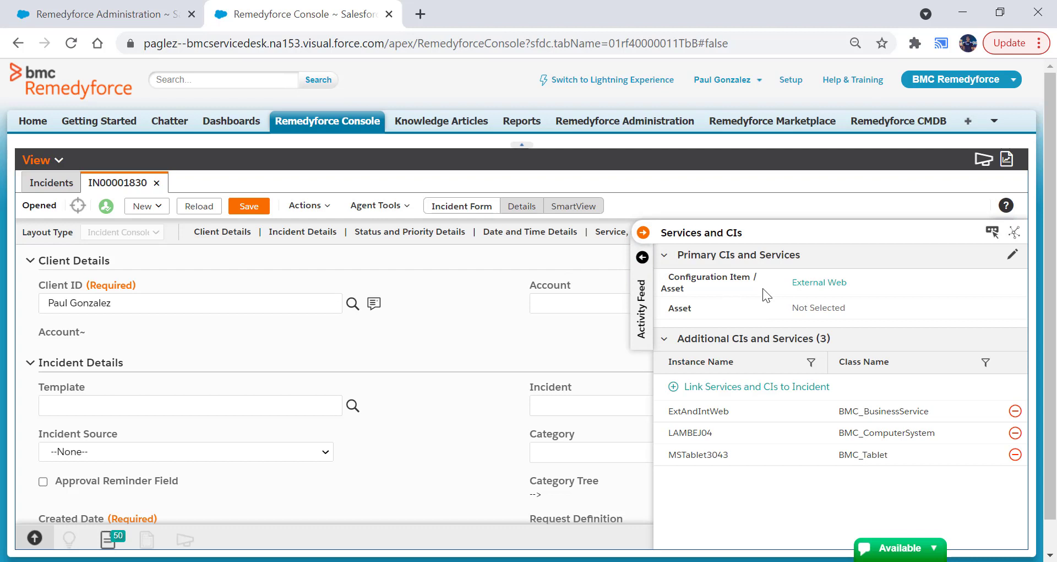
- Check the Service, Configuration Item and Asset Details on the incident form against the Services and CIs slider
click(642, 232)
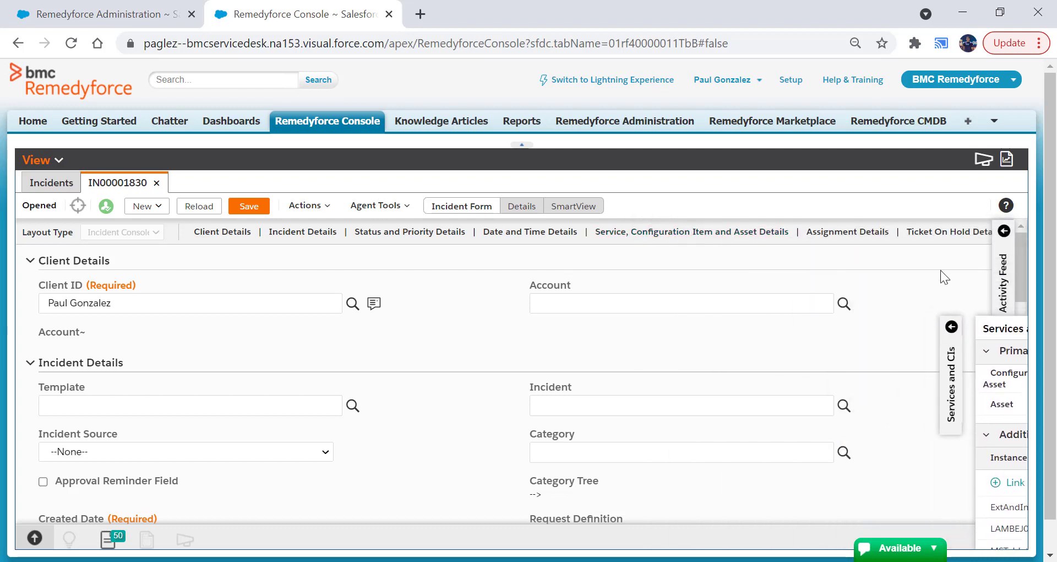
mouse_move(1021, 234)
mouse_down()
mouse_move(1010, 323)
mouse_move(1020, 424)
mouse_up()
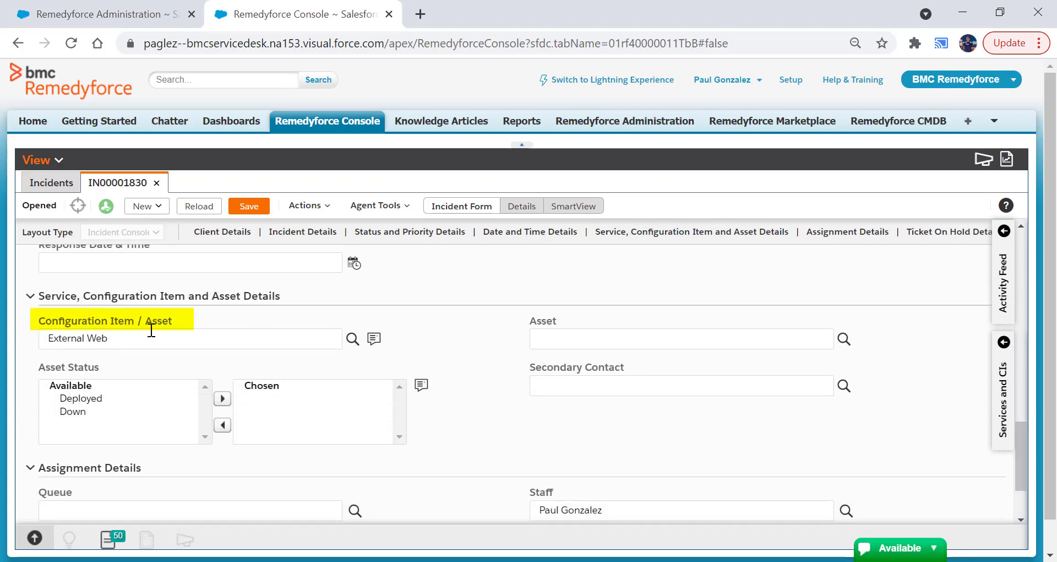
click(1008, 398)
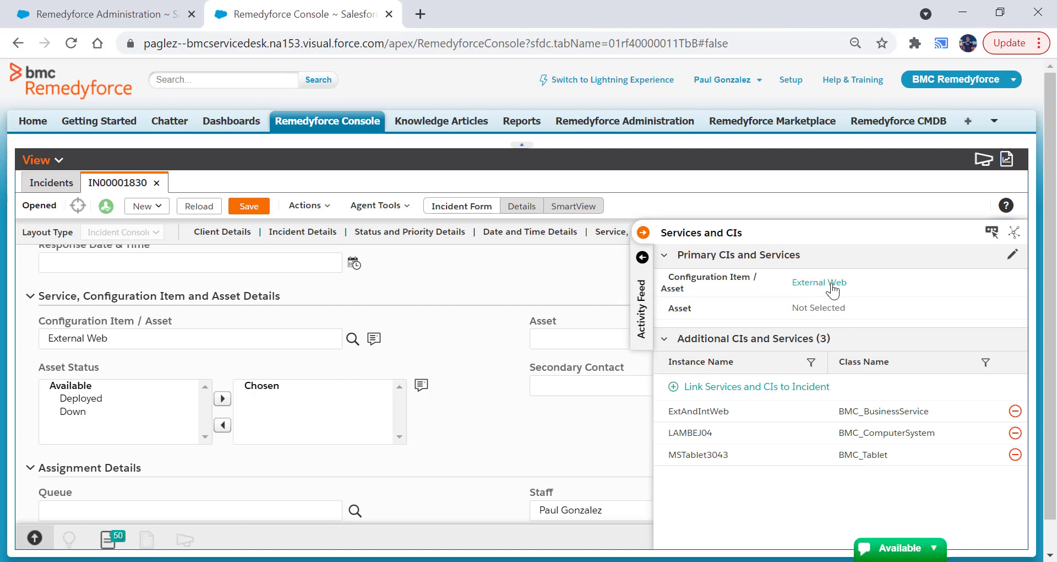
- Set the incident's primary Asset to MS Exchange San Jose in the Services and CIs slider and save it
mouse_move(834, 288)
click(1012, 255)
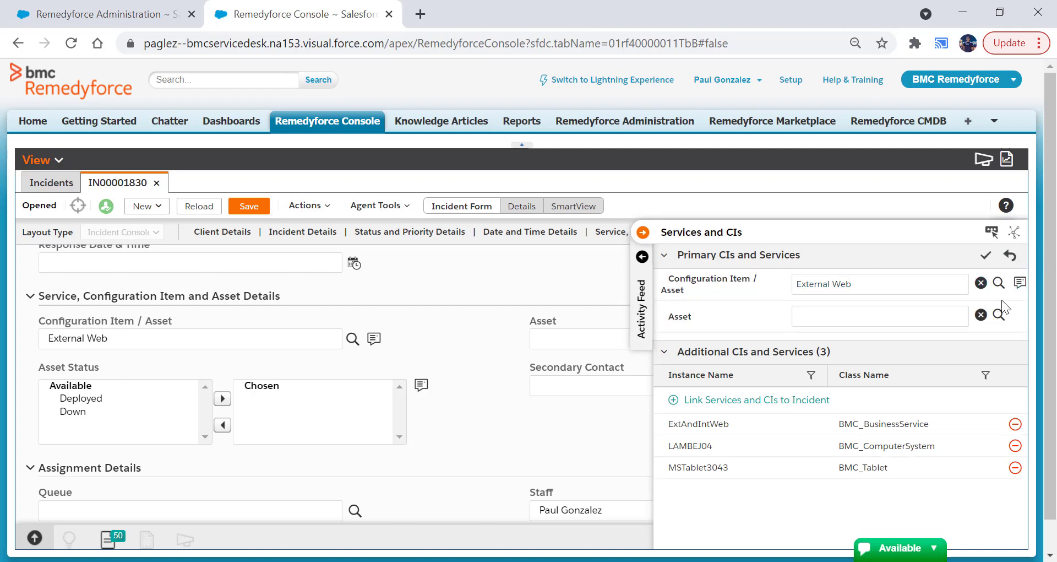
click(999, 315)
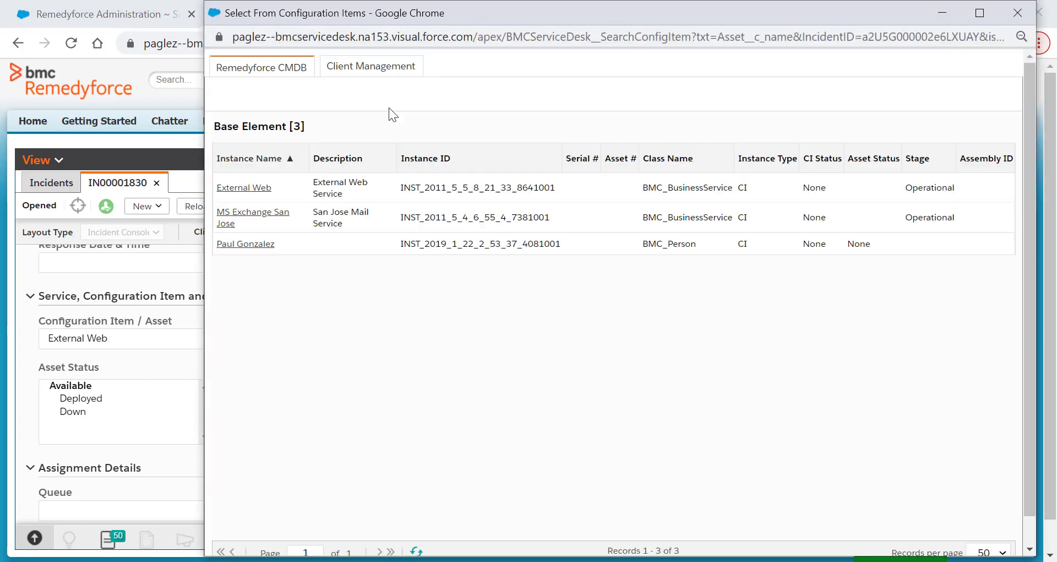
click(239, 212)
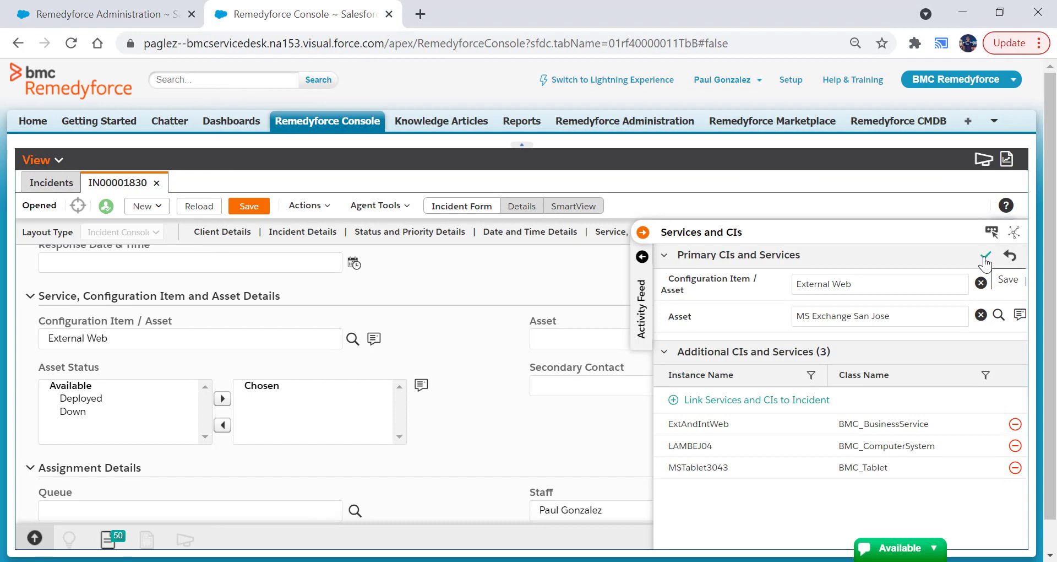
click(985, 257)
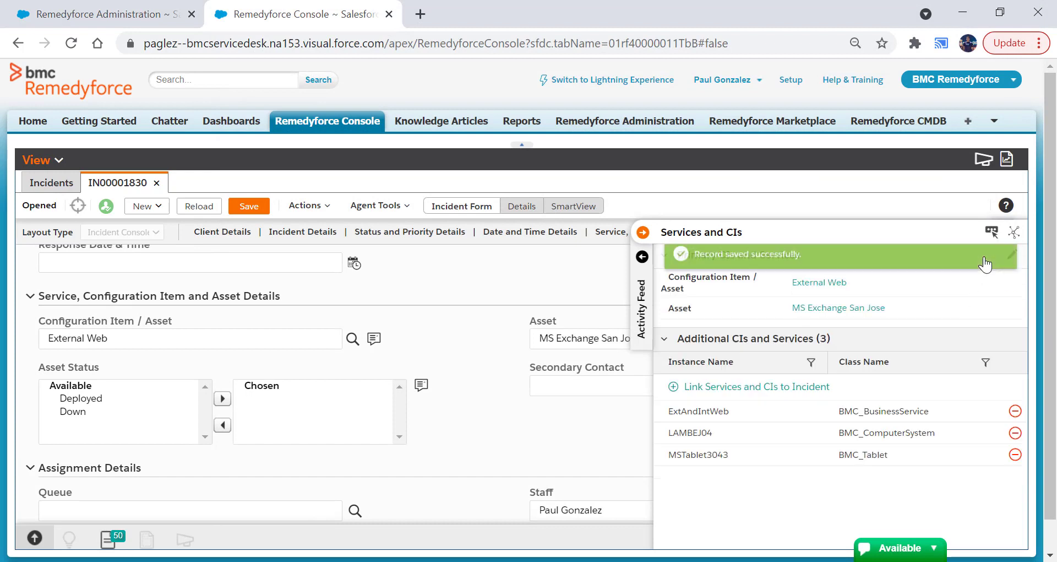
- Compare the additional CIs and services with the Linked Configuration Items and Assets in the incident's details, and return to the form
mouse_move(788, 313)
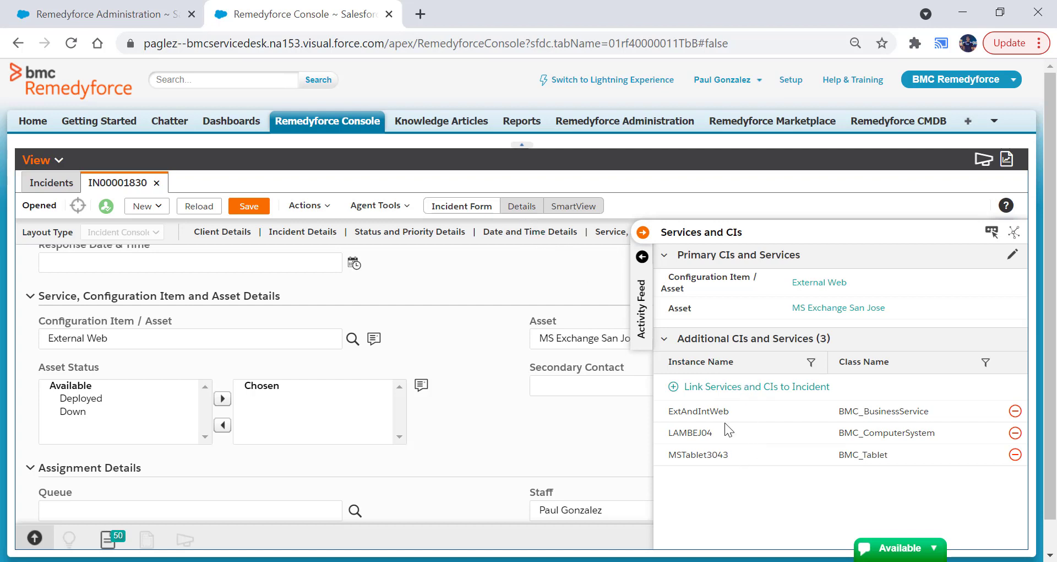
click(520, 205)
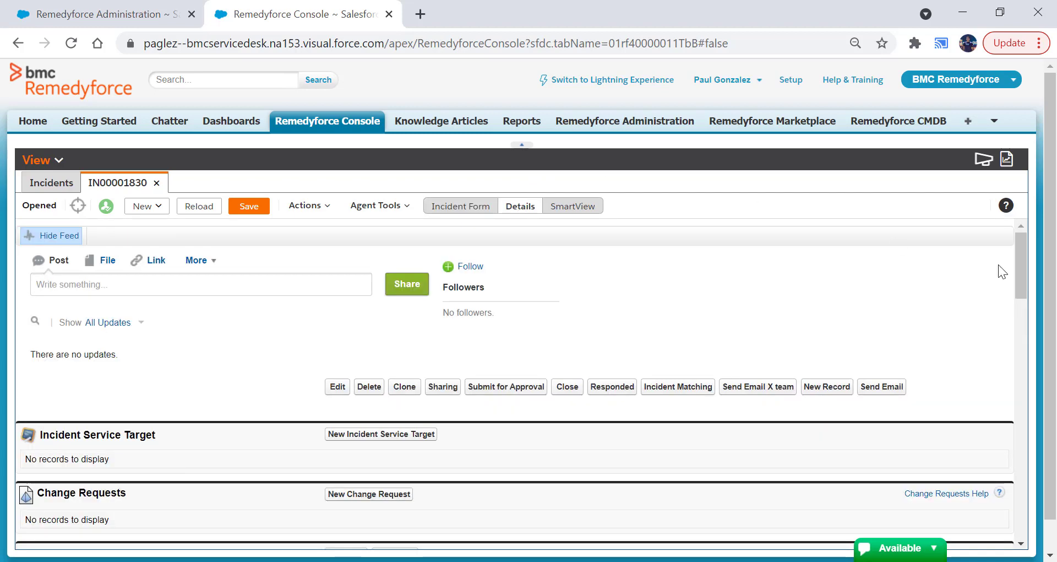
drag(1016, 250, 1018, 373)
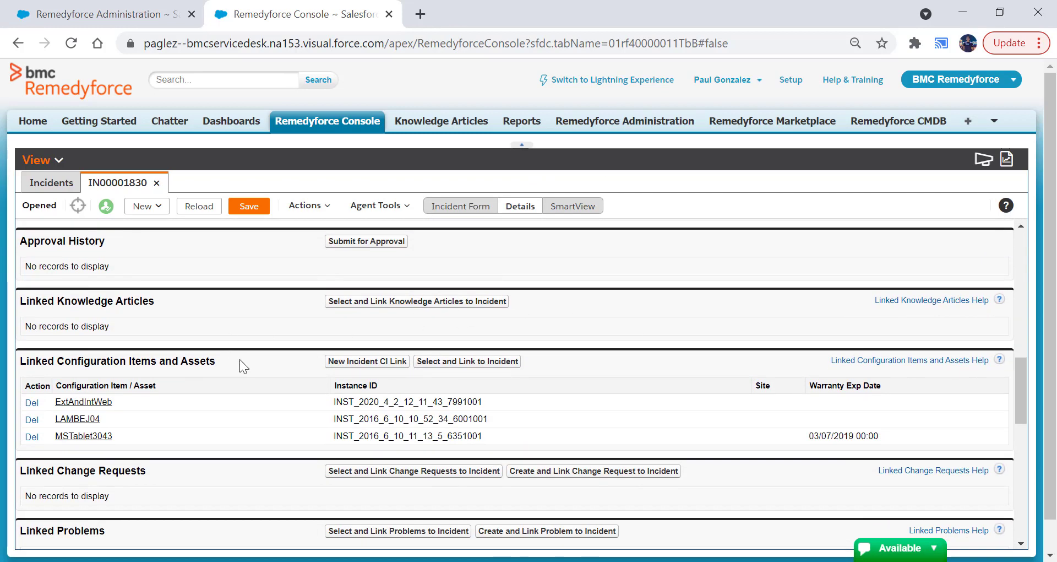
click(457, 207)
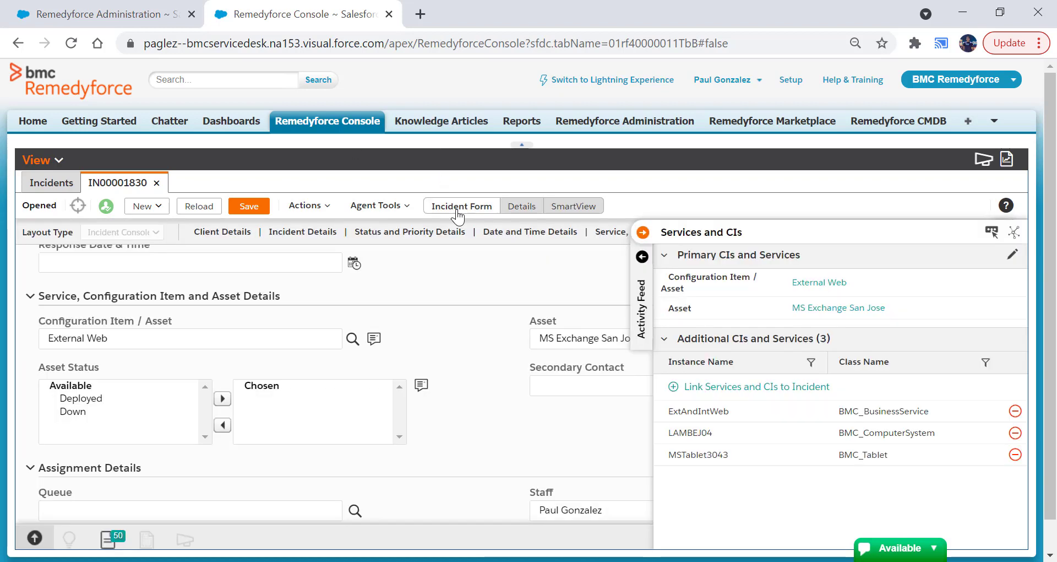
- View the window for linking additional services and CIs to the incident and close it without linking anything
click(756, 388)
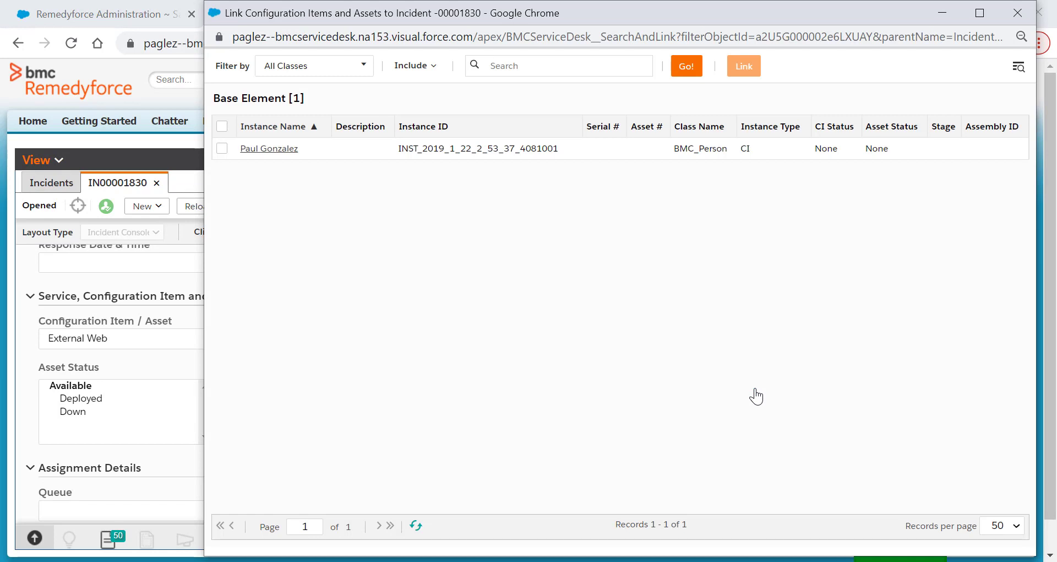
click(1026, 17)
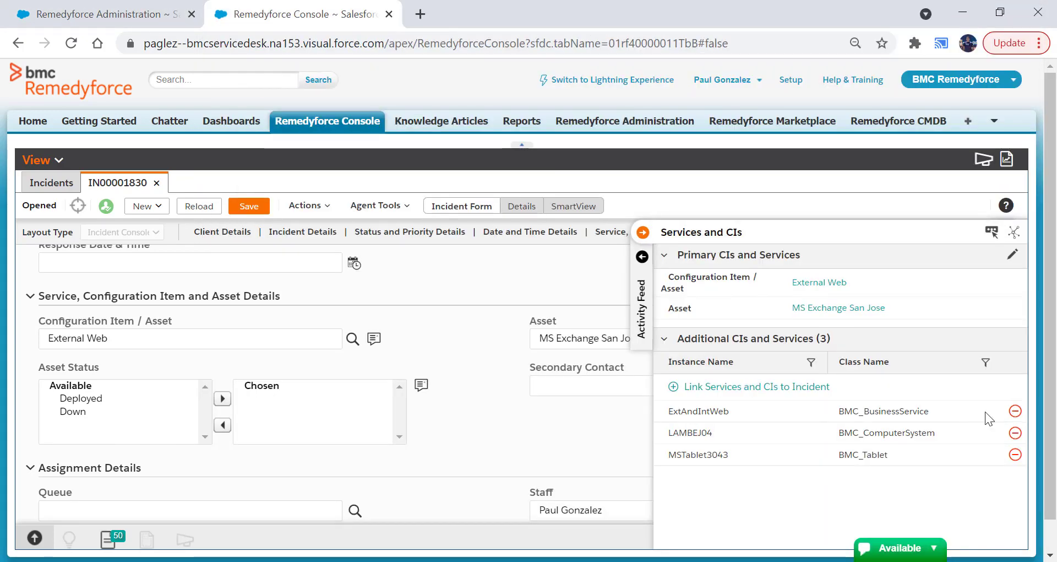
- Unlink the ExtAndIntWeb business service from the incident and view the Instance Name and Class Name filters of the additional CIs
click(1015, 413)
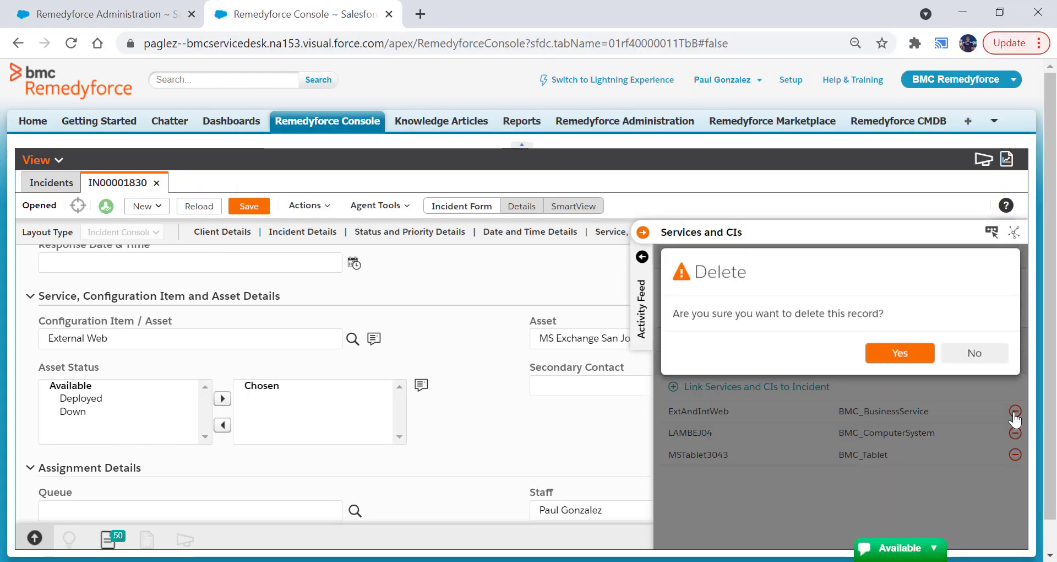
click(899, 349)
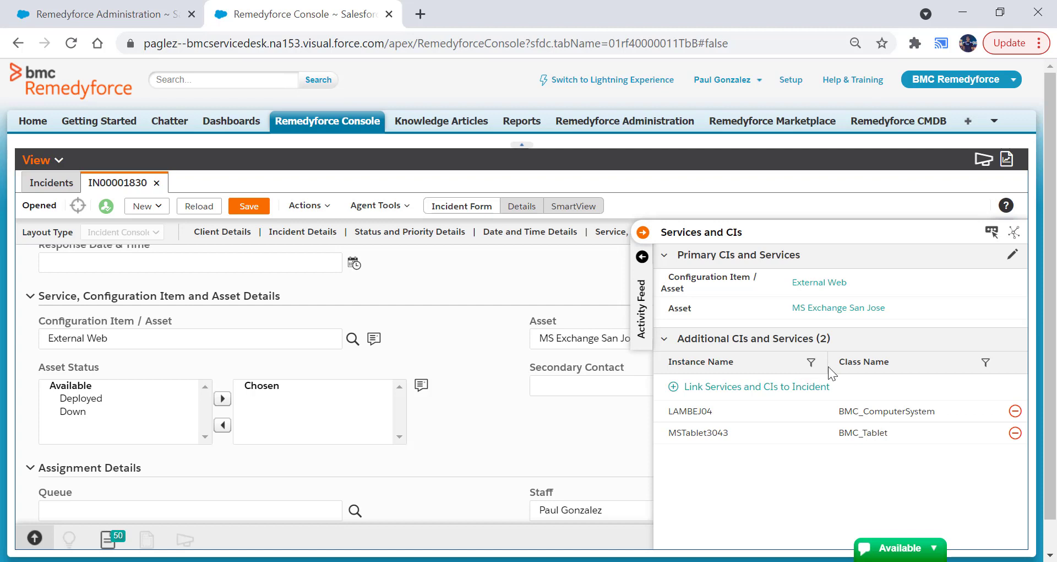
click(811, 362)
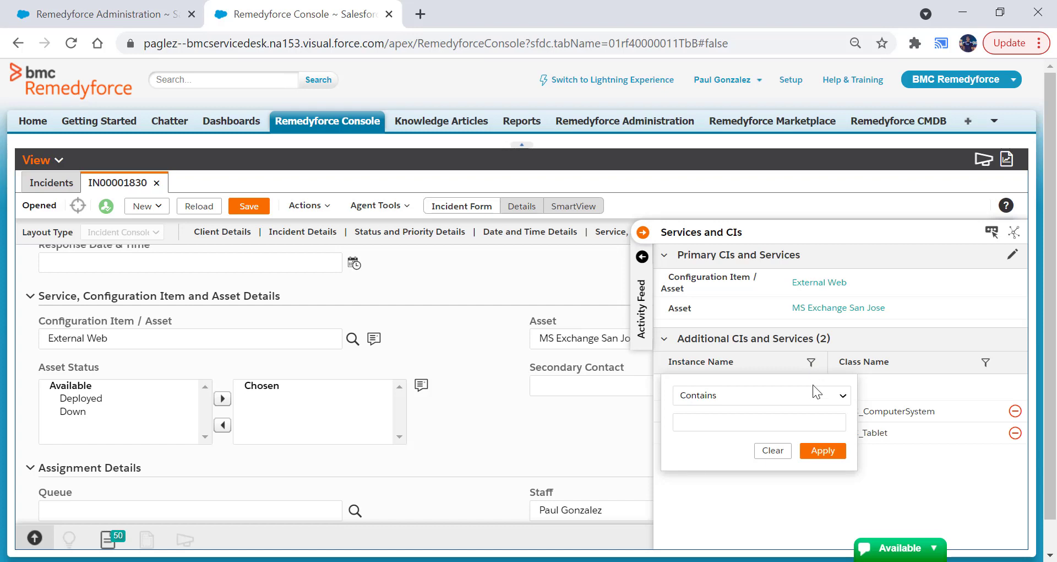
click(985, 363)
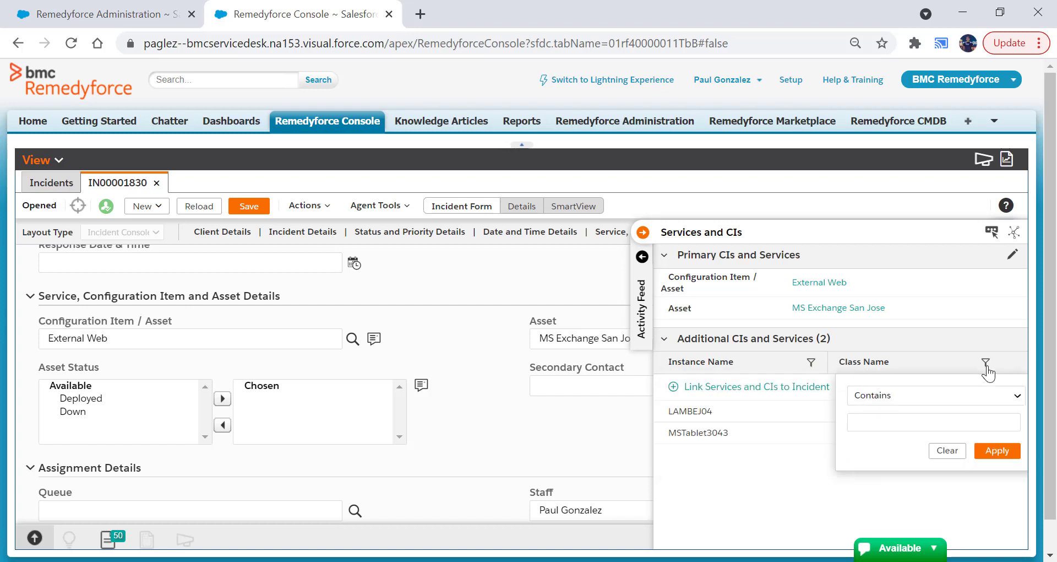
- View the CMDB Actions window for the incident's configuration items, check its available actions, and close it
click(876, 234)
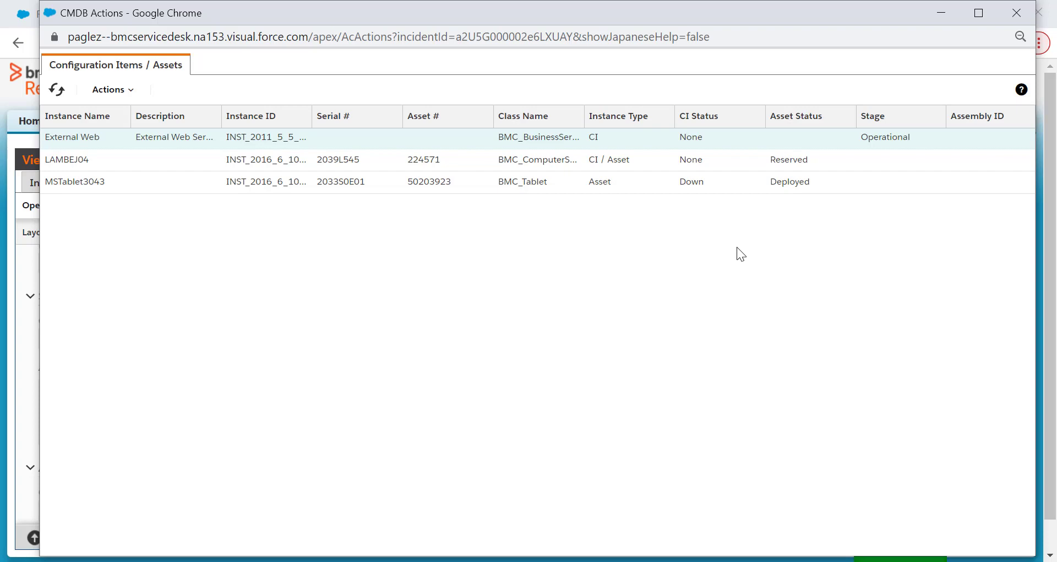
click(133, 89)
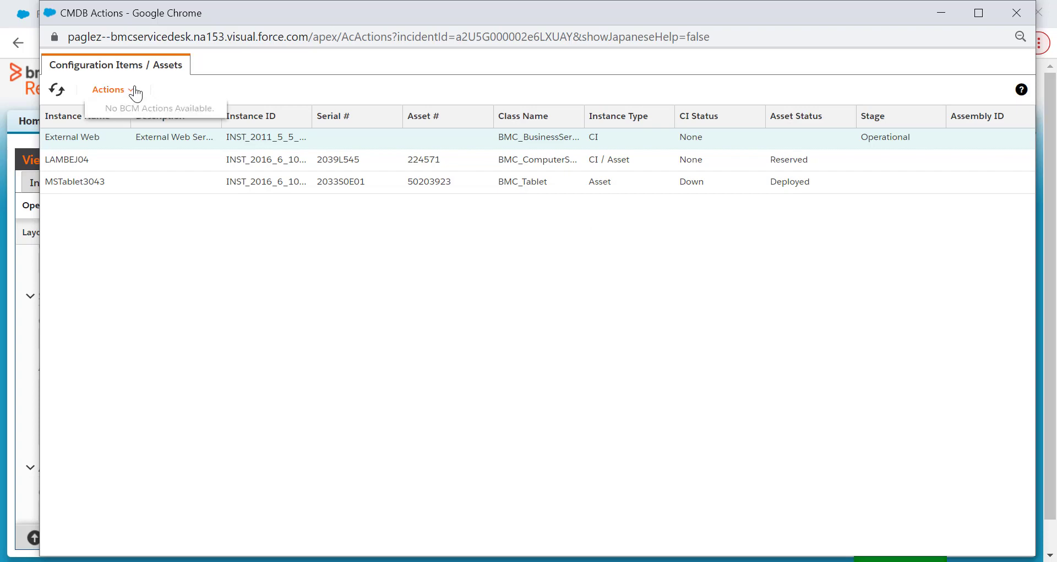
click(1017, 12)
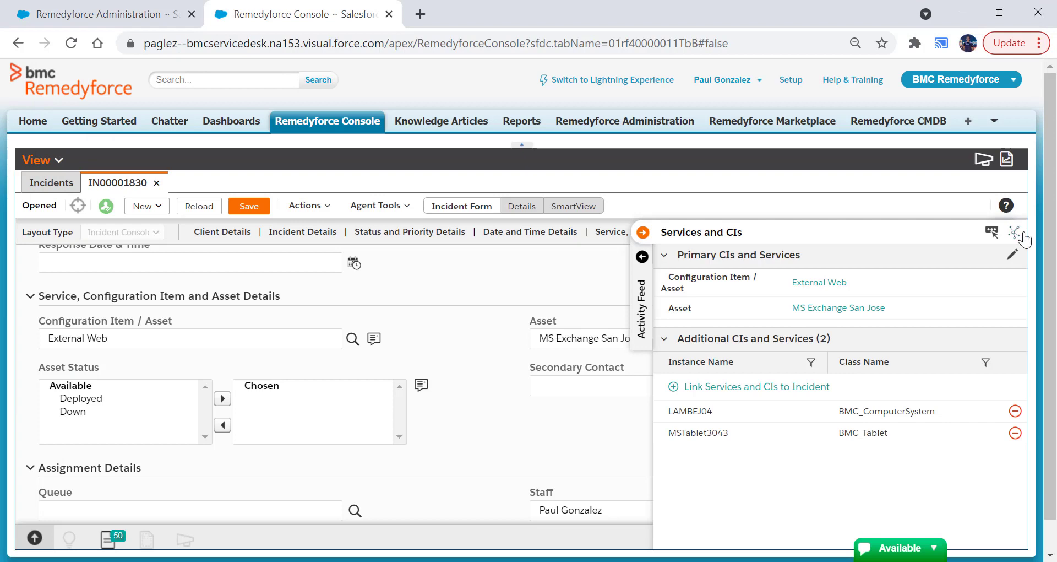
- Examine the incident's linked CIs and their relationships in CMDB Explorer, including its available actions
click(1013, 231)
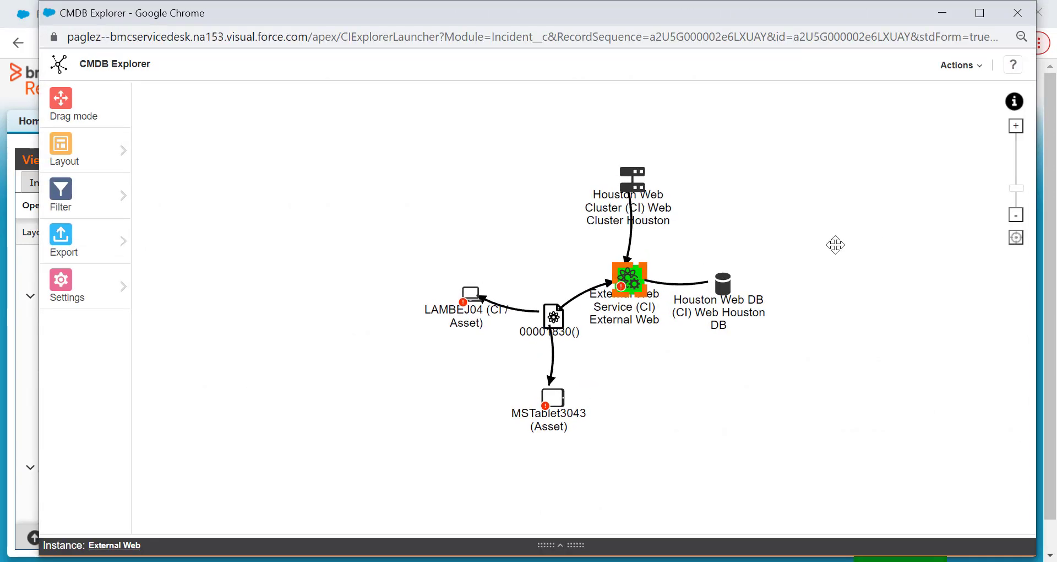
scroll(598, 303, up, 2)
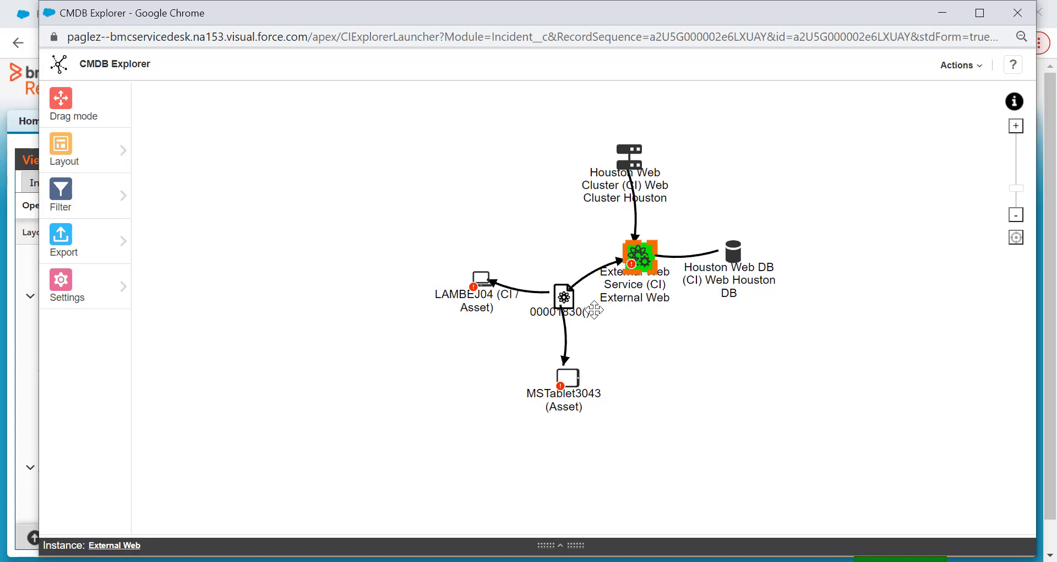
click(979, 67)
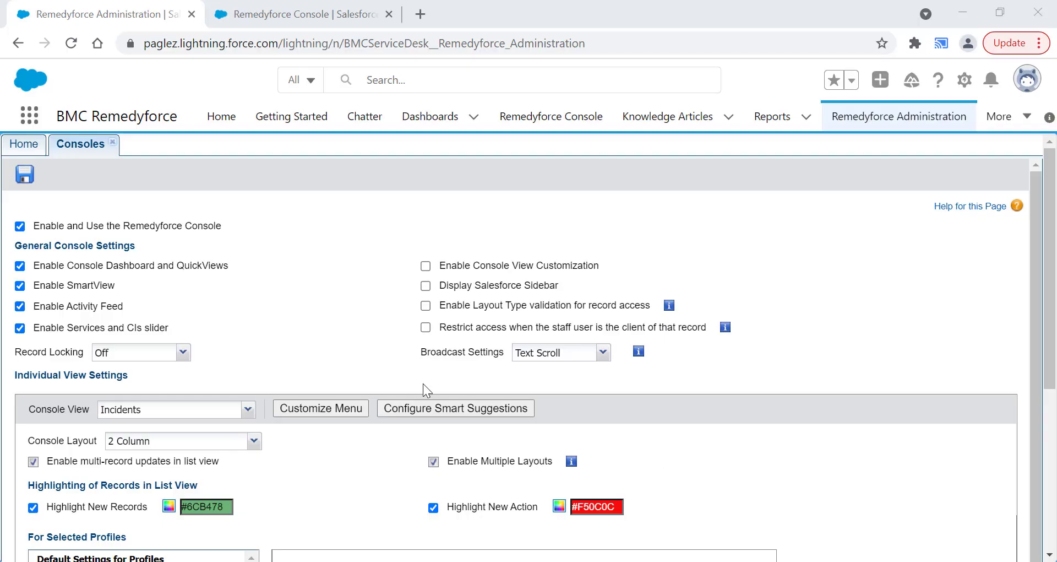
- Enable Console View Customization in the general console settings, save the change, and reload the Remedyforce Console
click(425, 266)
click(25, 176)
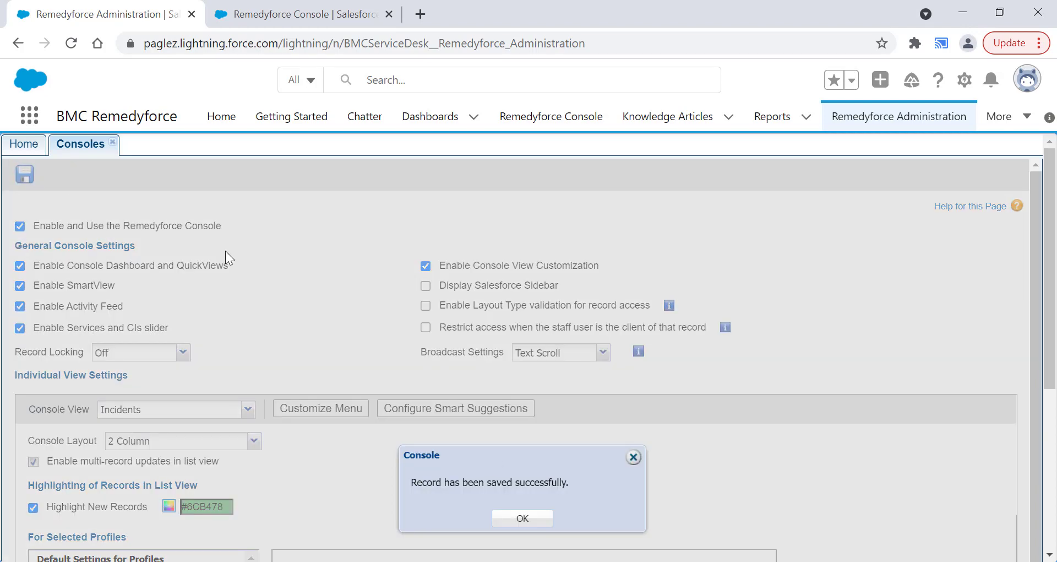
click(528, 517)
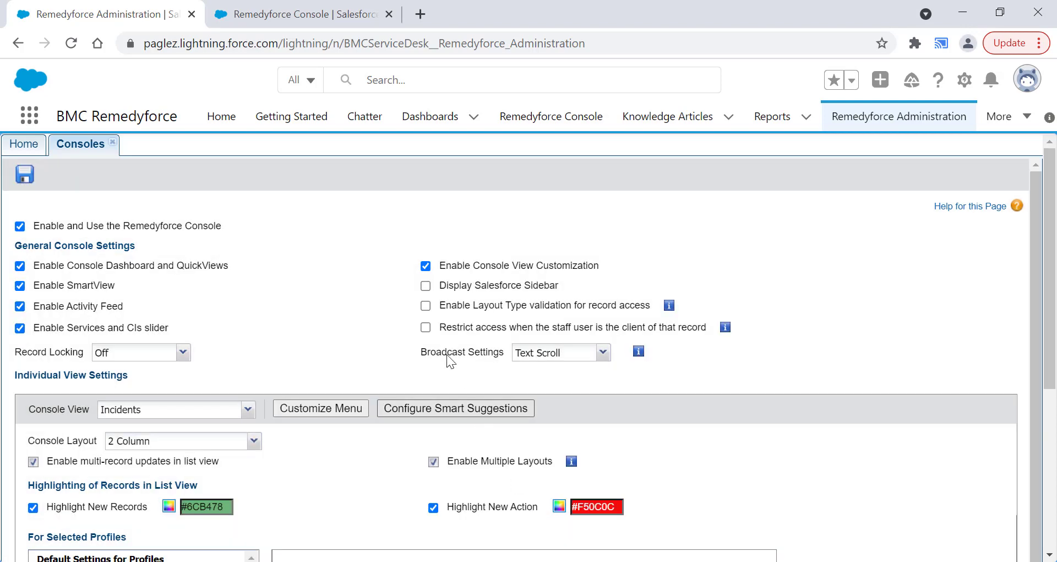
click(286, 22)
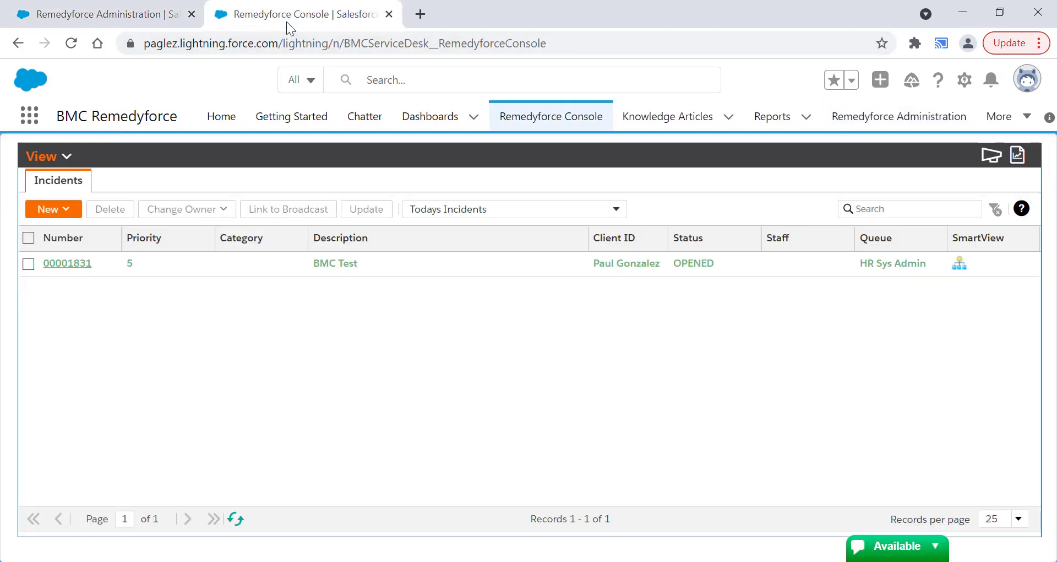
click(71, 44)
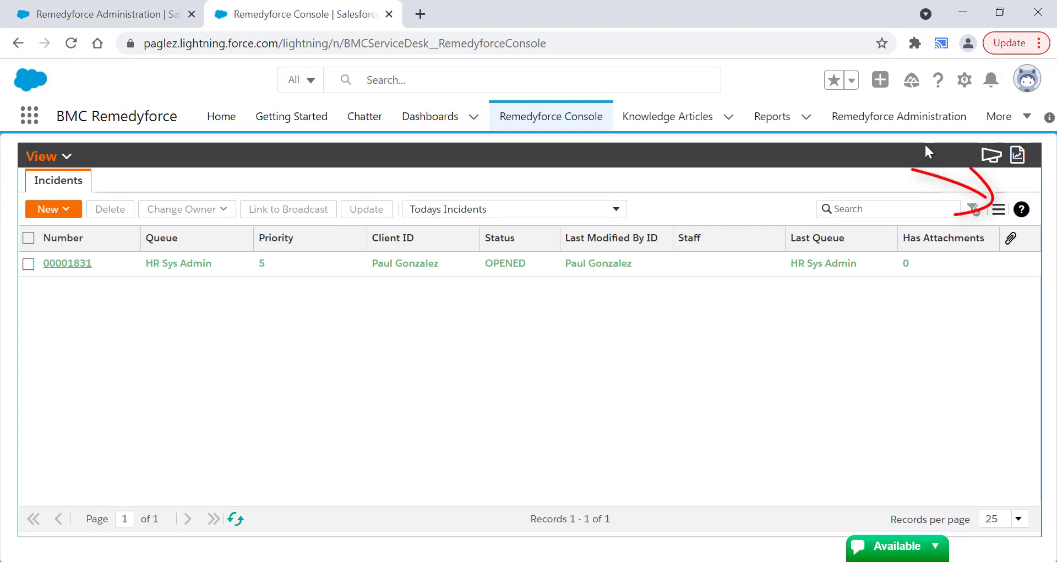
- Place the Status column directly after Number in the incident list's column order and save it
click(998, 210)
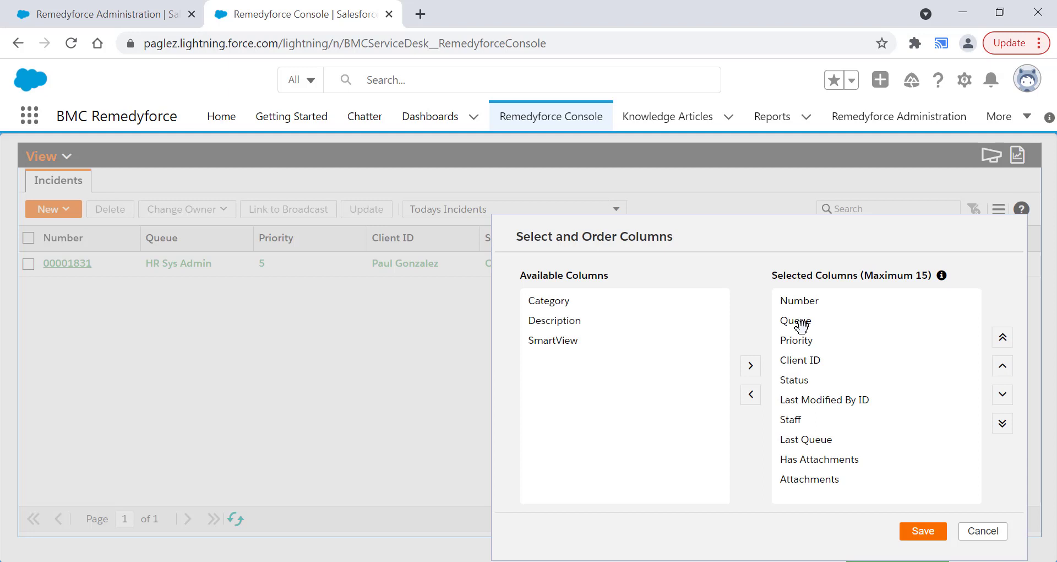
click(824, 400)
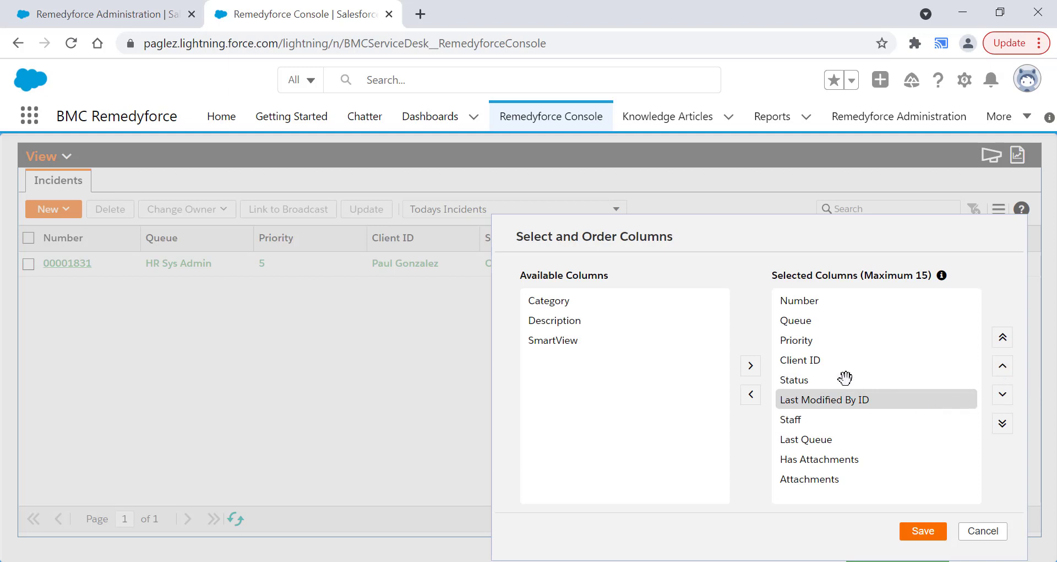
click(810, 379)
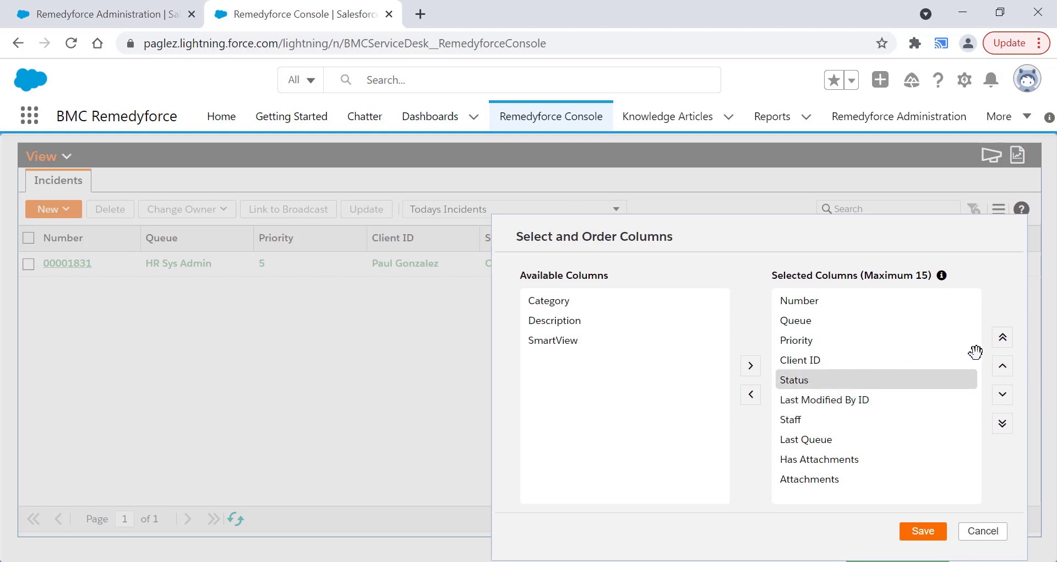
triple_click(1002, 366)
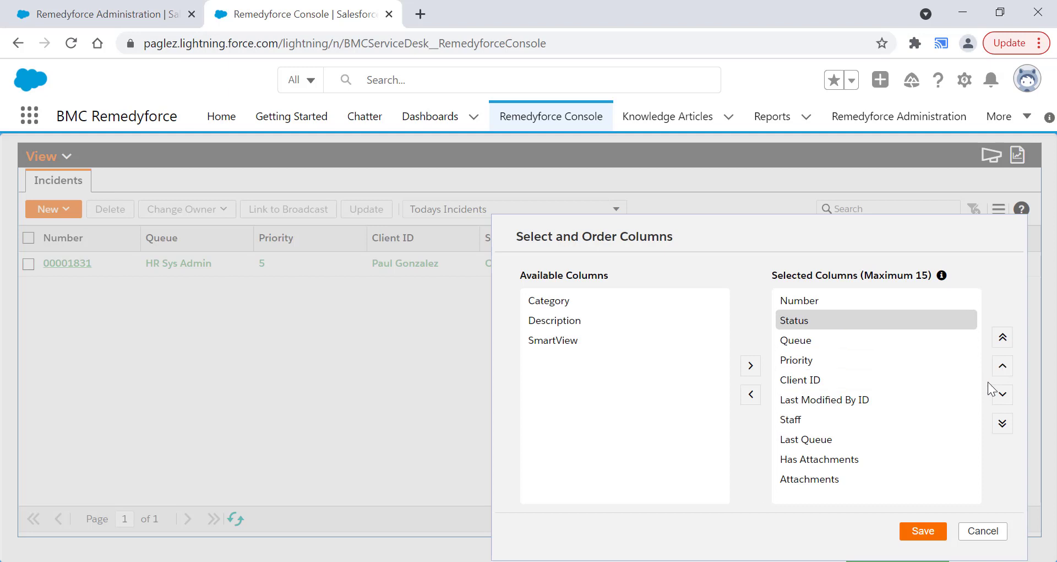
click(922, 531)
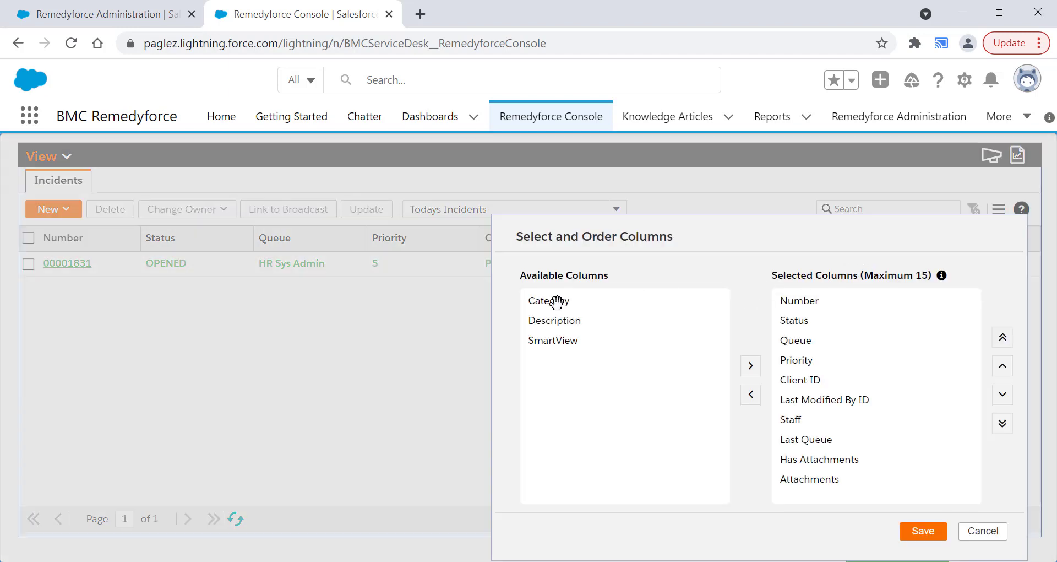
- Add the Description column to the incident list, place it directly after Status, and save the column selection
click(567, 322)
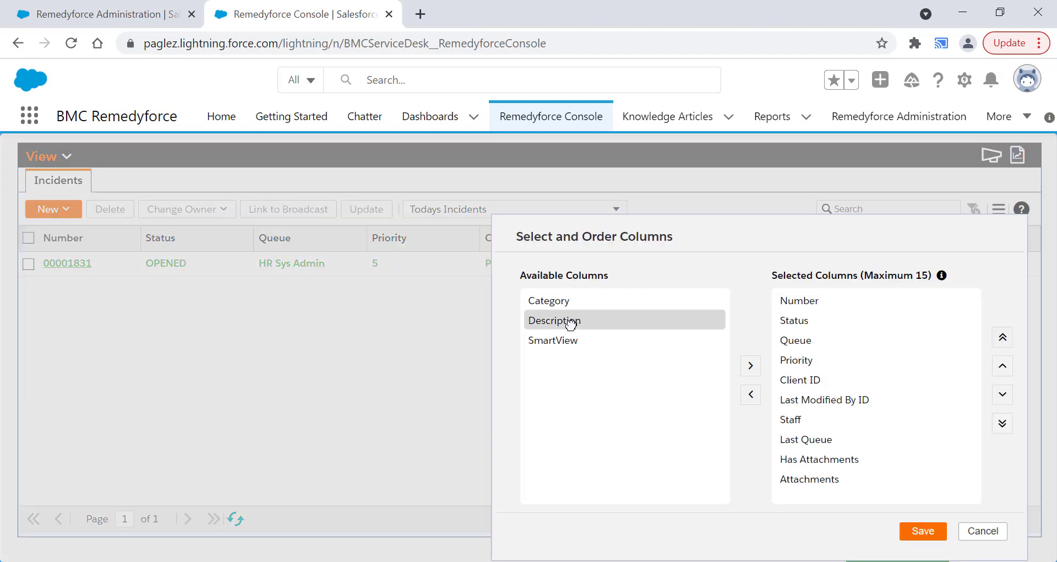
click(750, 367)
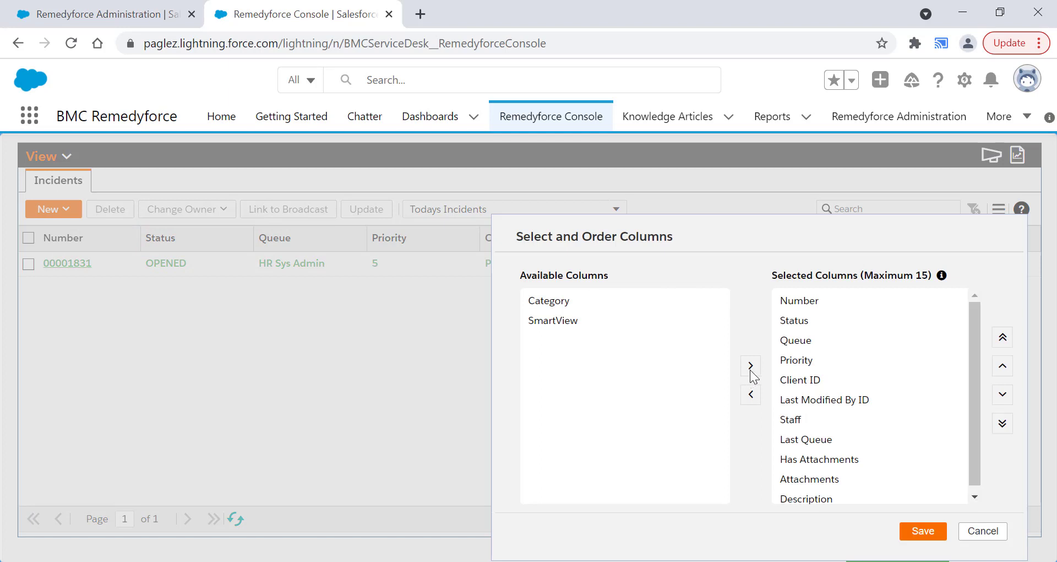
click(823, 495)
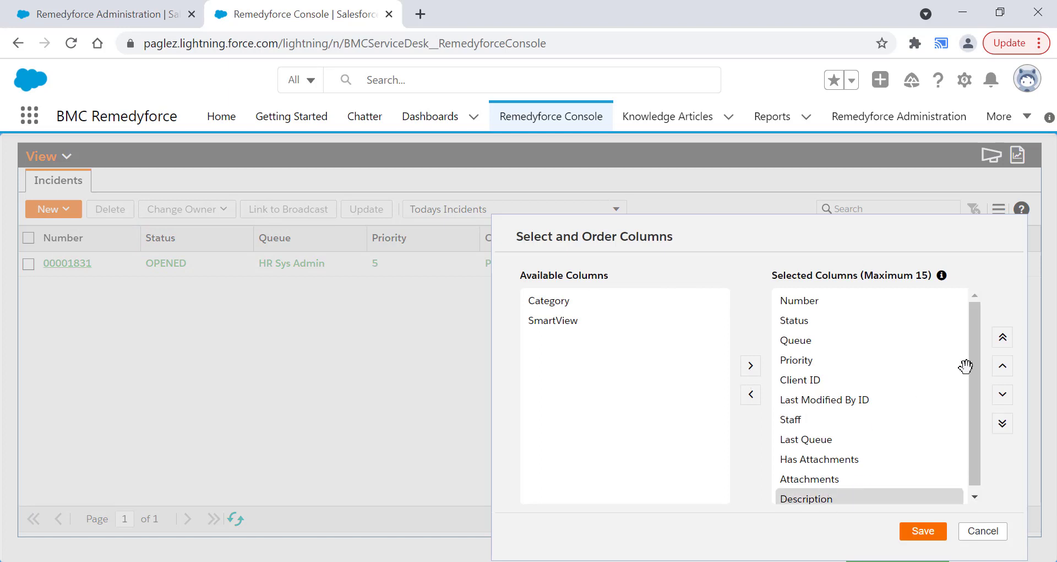
click(1002, 363)
click(1001, 363)
click(1002, 363)
click(1002, 363)
click(1002, 363)
click(1002, 363)
click(1001, 364)
click(1002, 364)
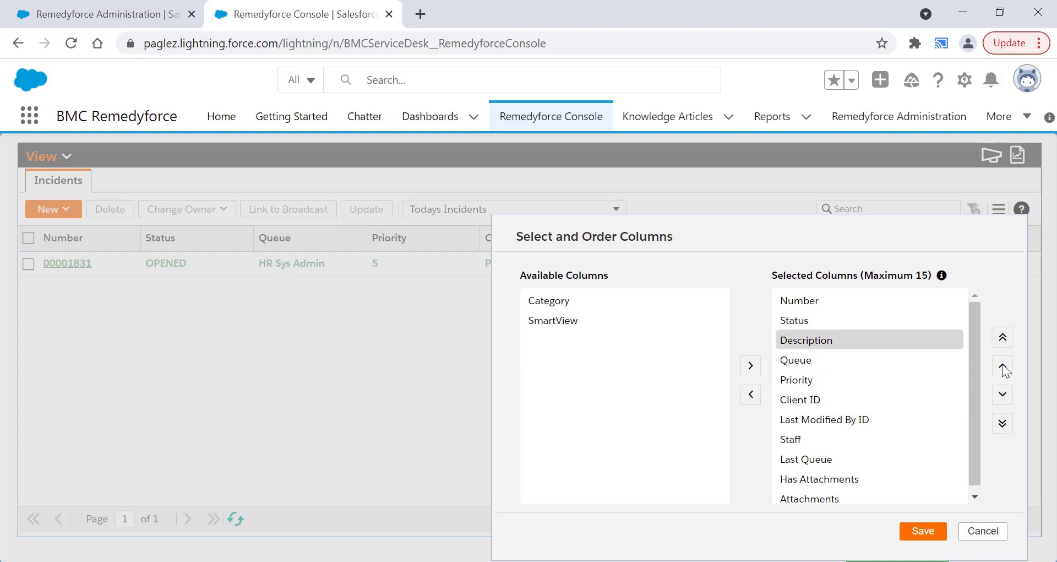
click(925, 532)
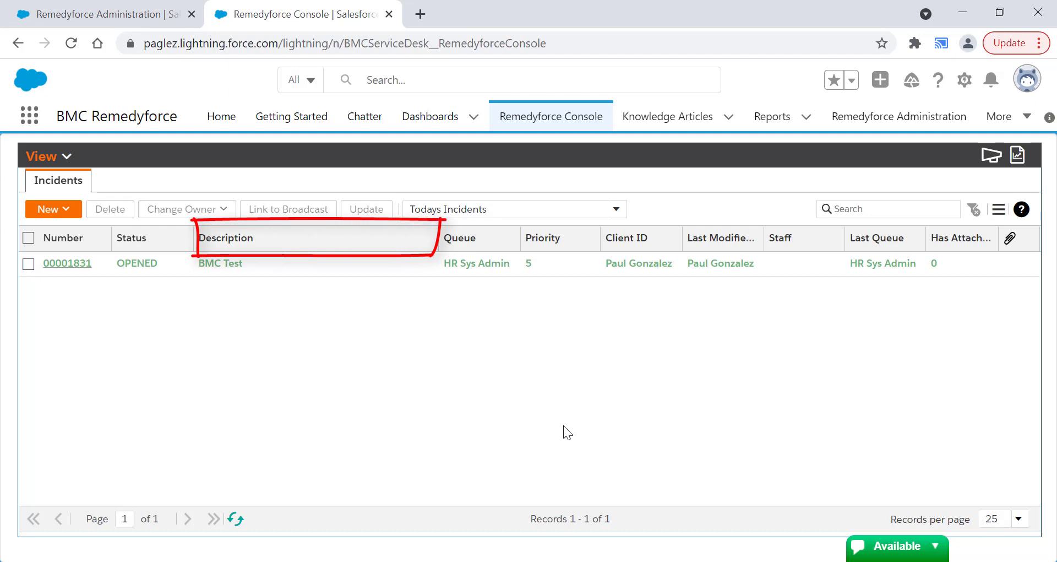
- Check the available incident list columns, and open the field sets of the Incident object in Salesforce Setup's Object Manager
click(999, 209)
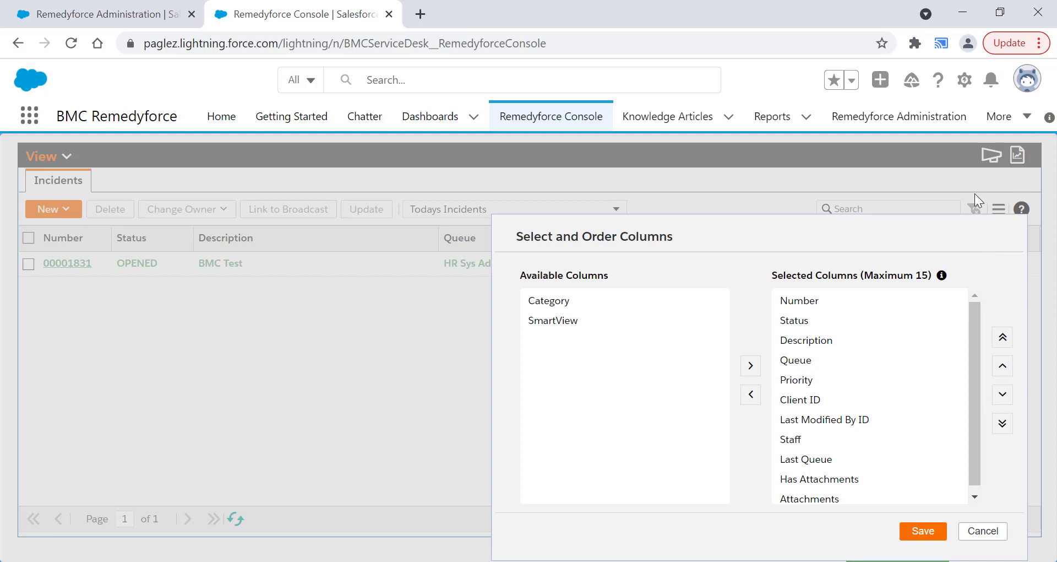
click(964, 80)
click(920, 125)
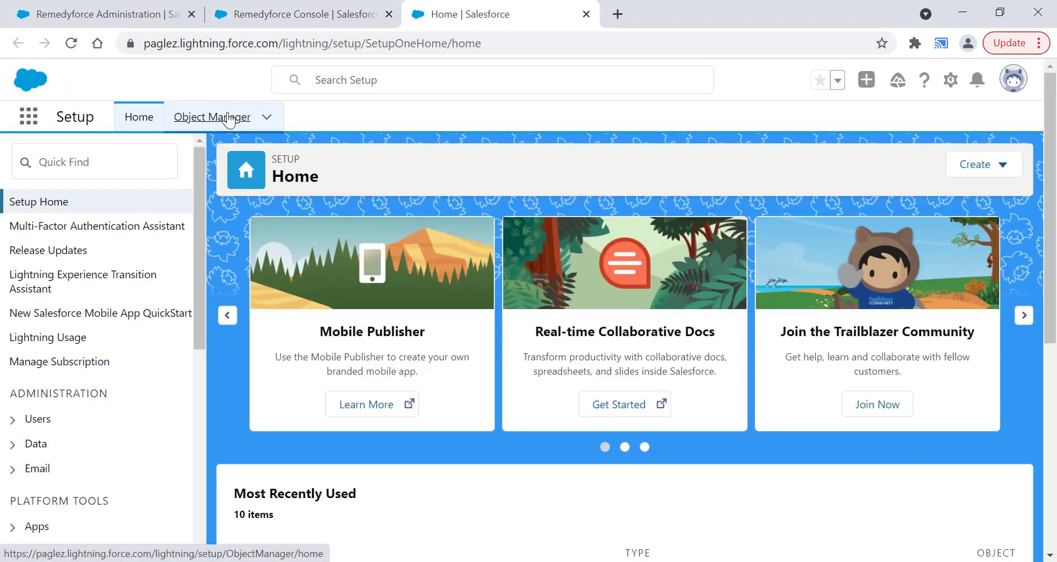
click(228, 118)
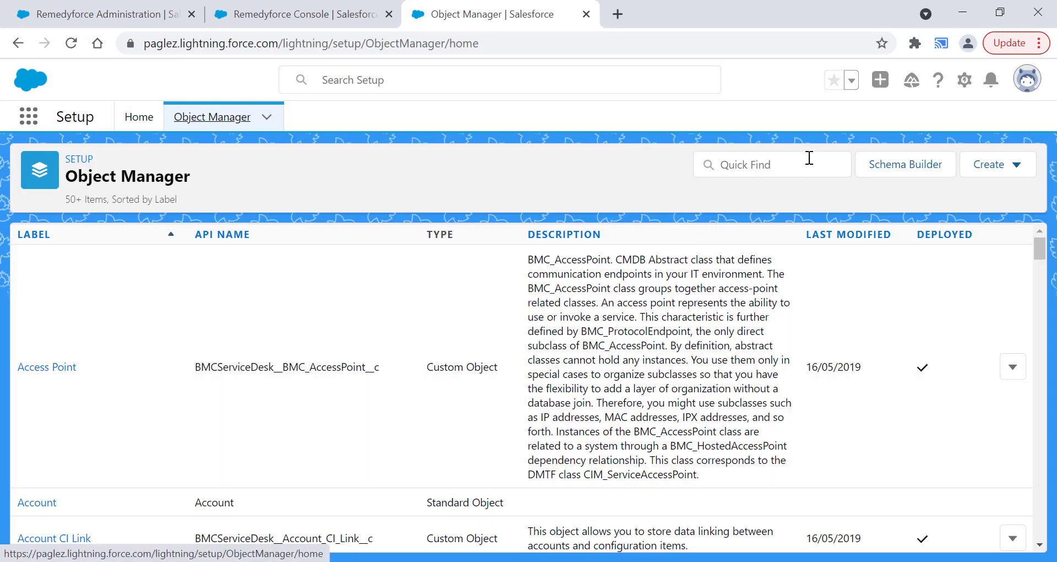
click(779, 165)
text(incident)
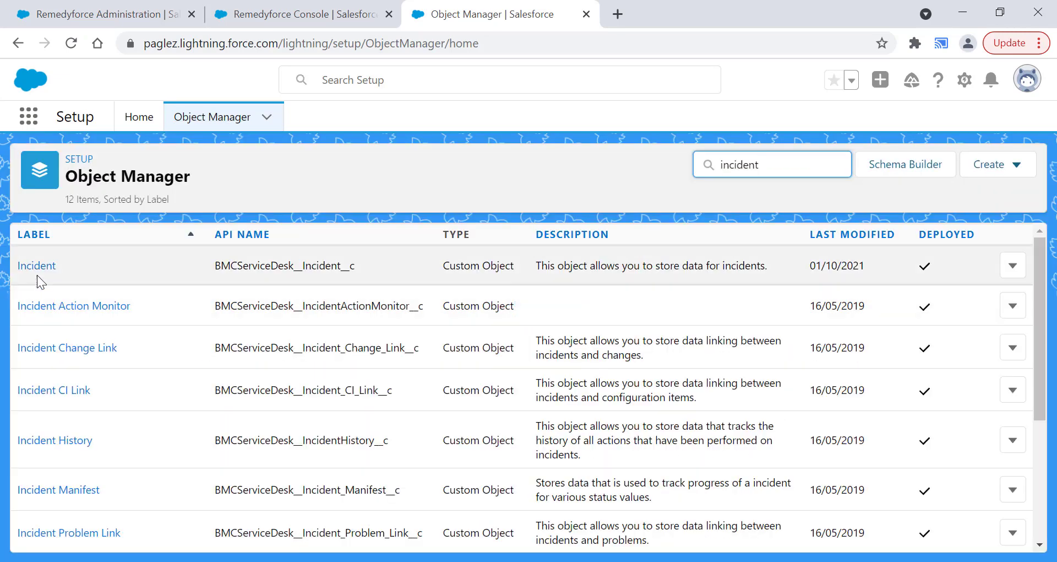
click(37, 268)
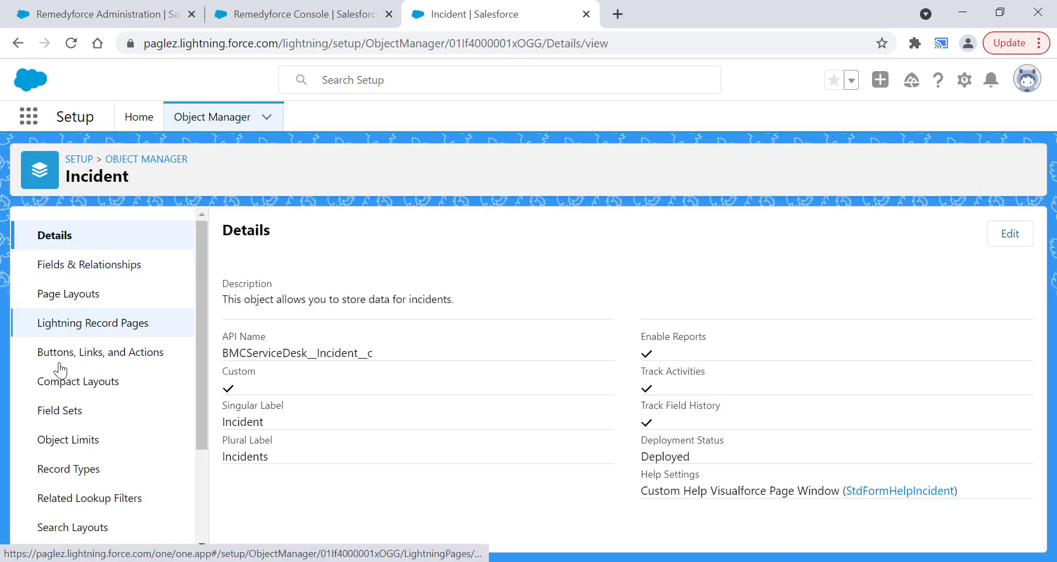
click(68, 422)
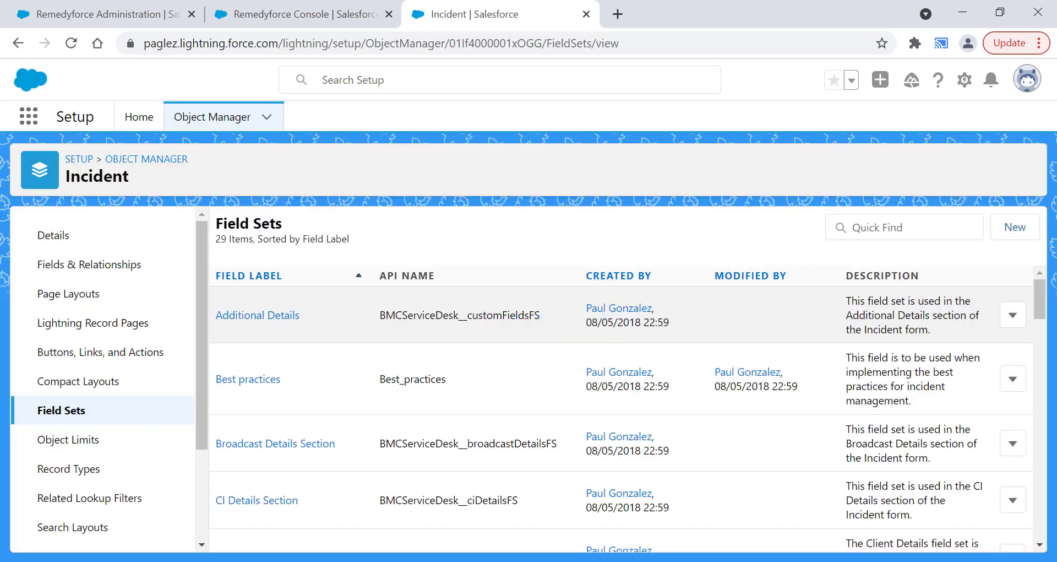
- Add the Account field after Category in the Column Headers field set, save it, and return to the Remedyforce Console
scroll(1042, 327, down, 2)
scroll(1042, 327, down, 2)
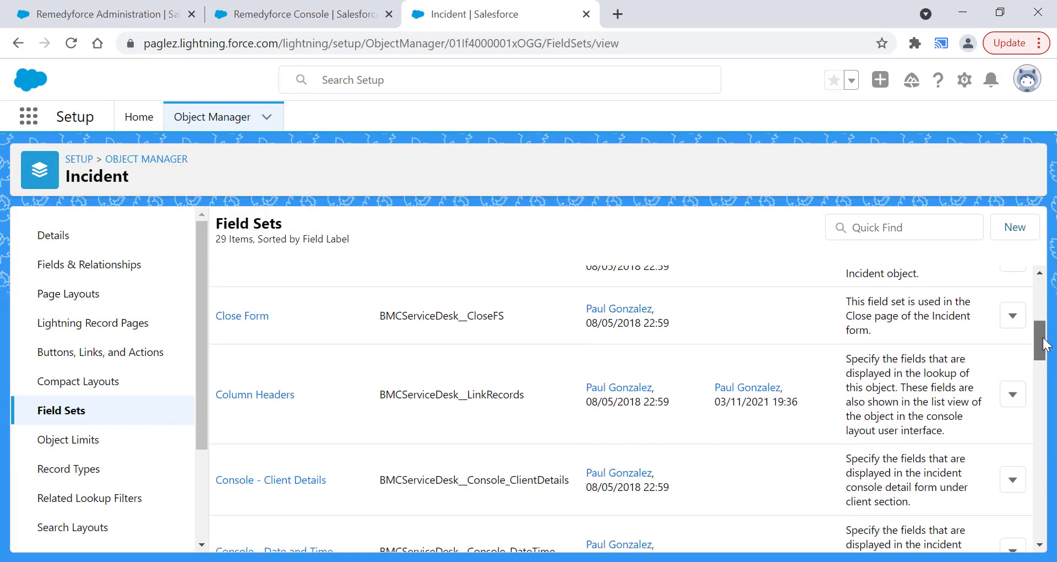
click(262, 394)
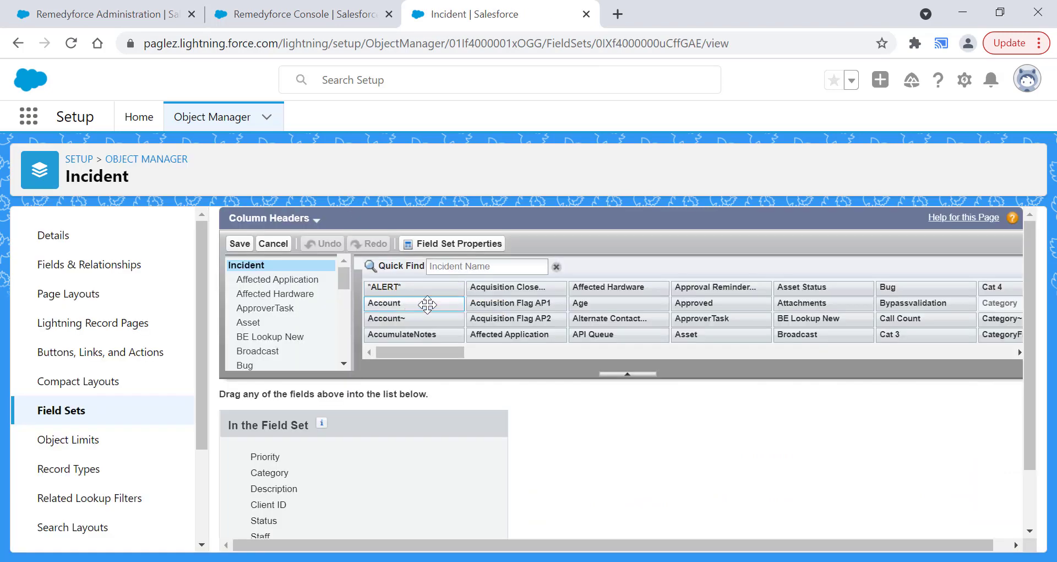
drag(414, 307, 363, 501)
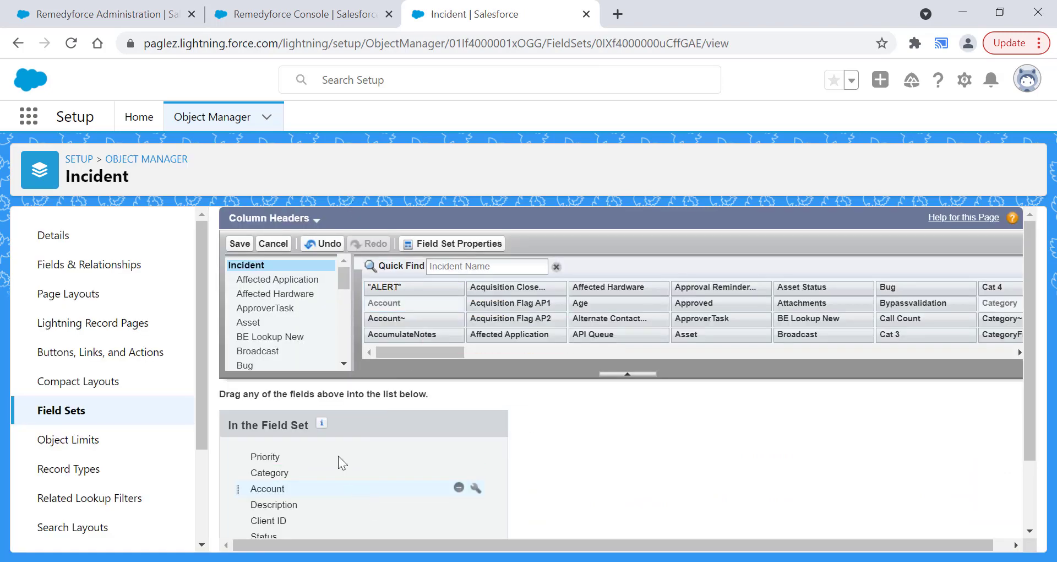
click(240, 247)
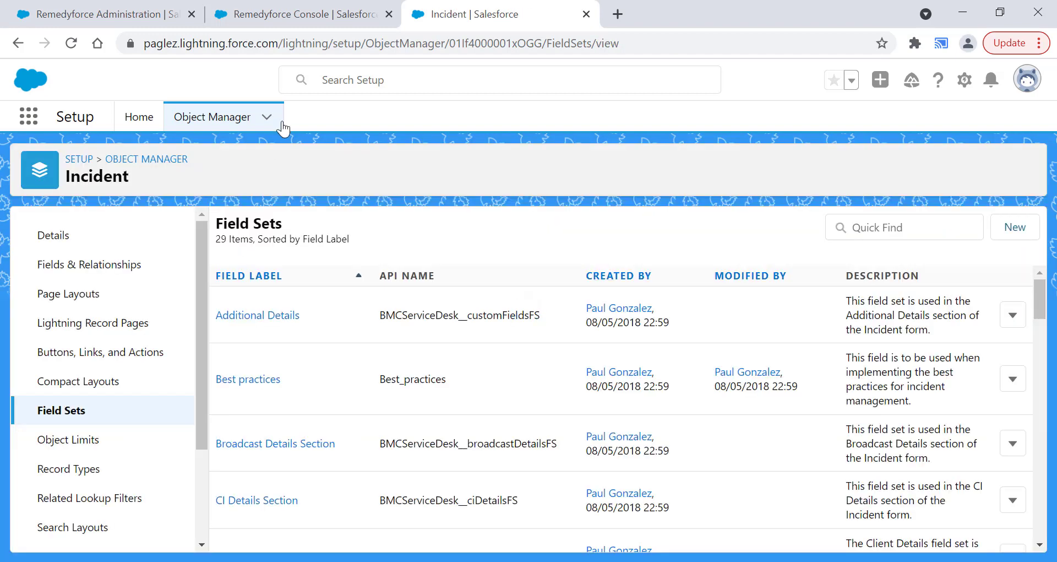
click(286, 18)
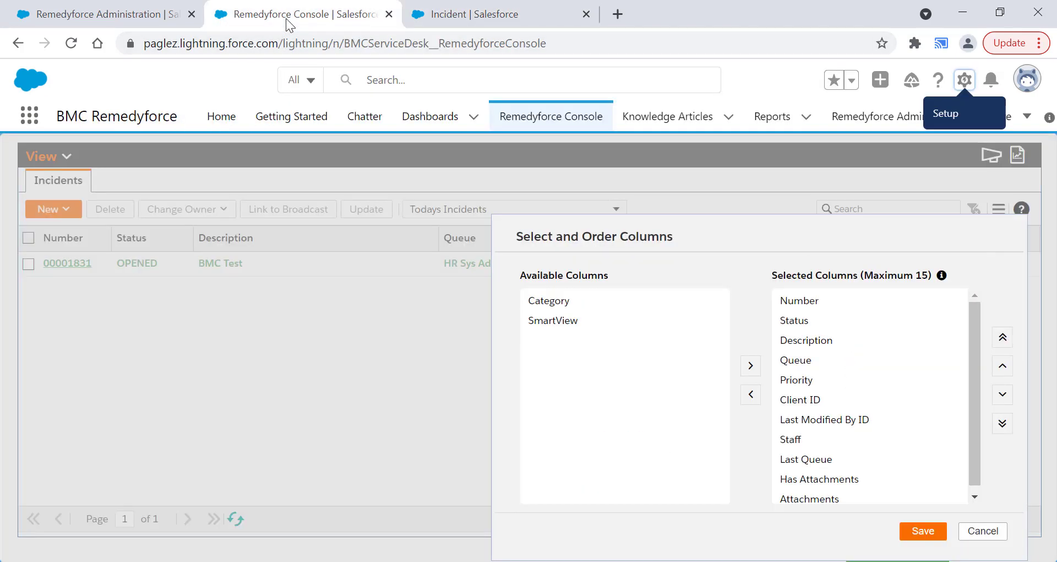
- Reload the console, add the Account column to the incident list directly after Client ID, and save the column selection
click(69, 43)
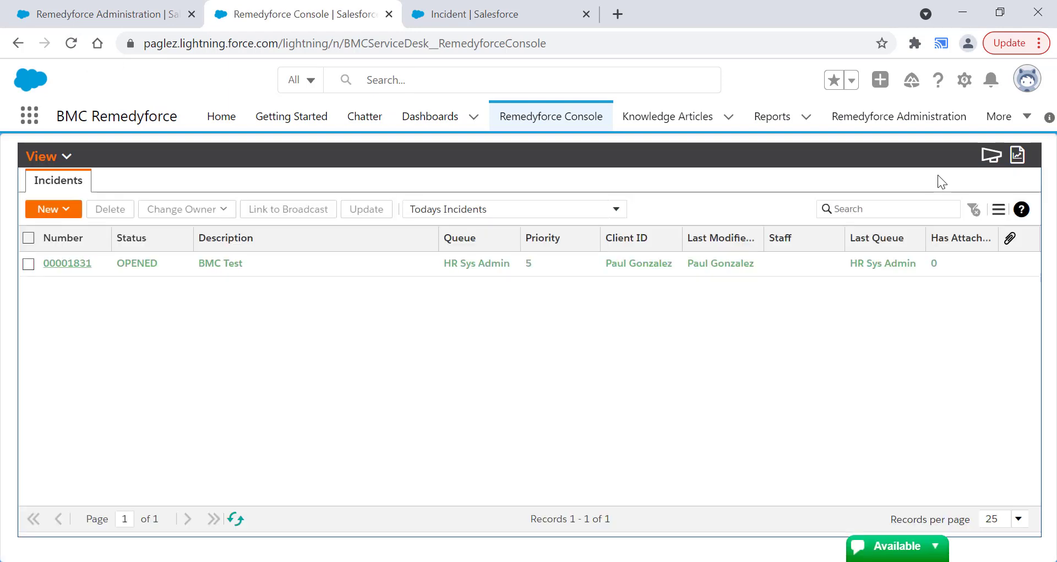
click(998, 210)
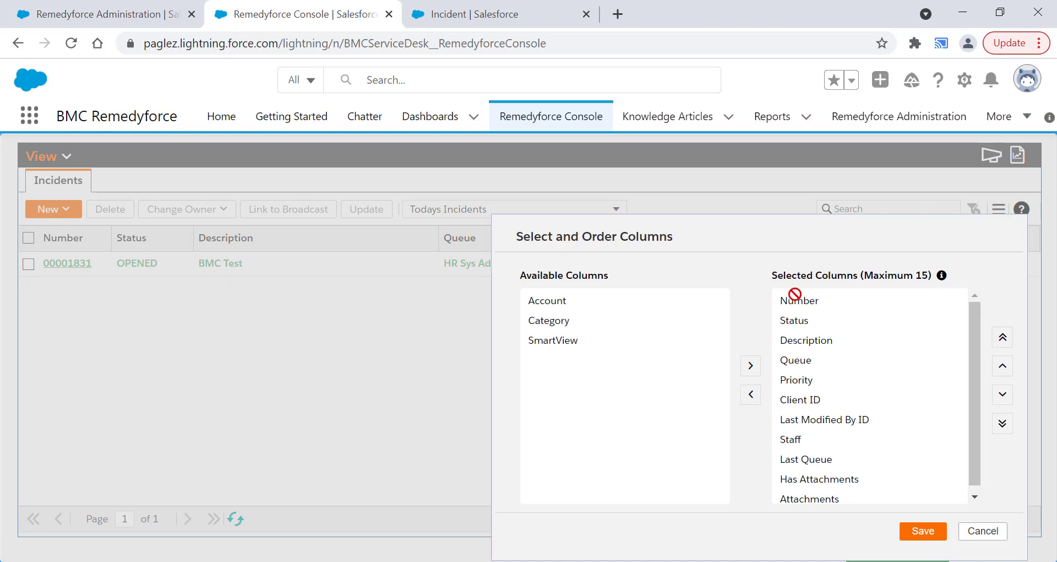
click(558, 301)
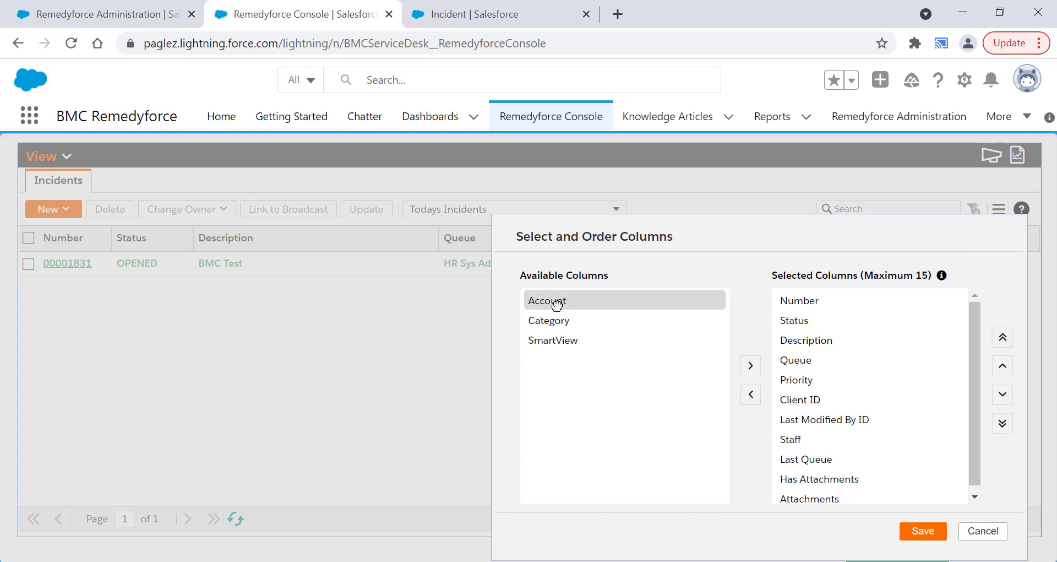
click(750, 365)
scroll(973, 355, down, 1)
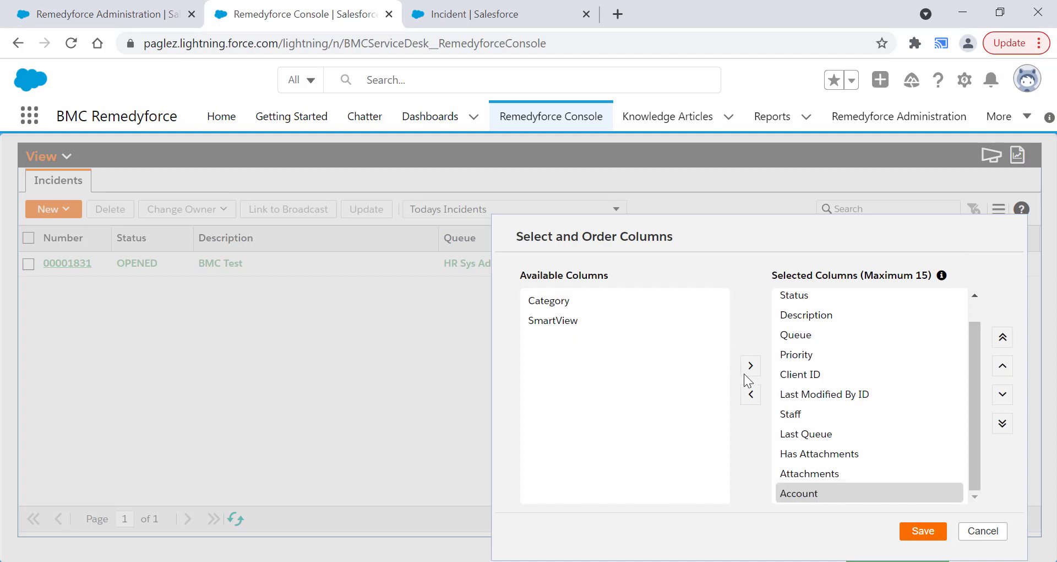
click(1002, 366)
click(1003, 366)
click(1003, 365)
click(1003, 366)
click(1002, 365)
click(923, 530)
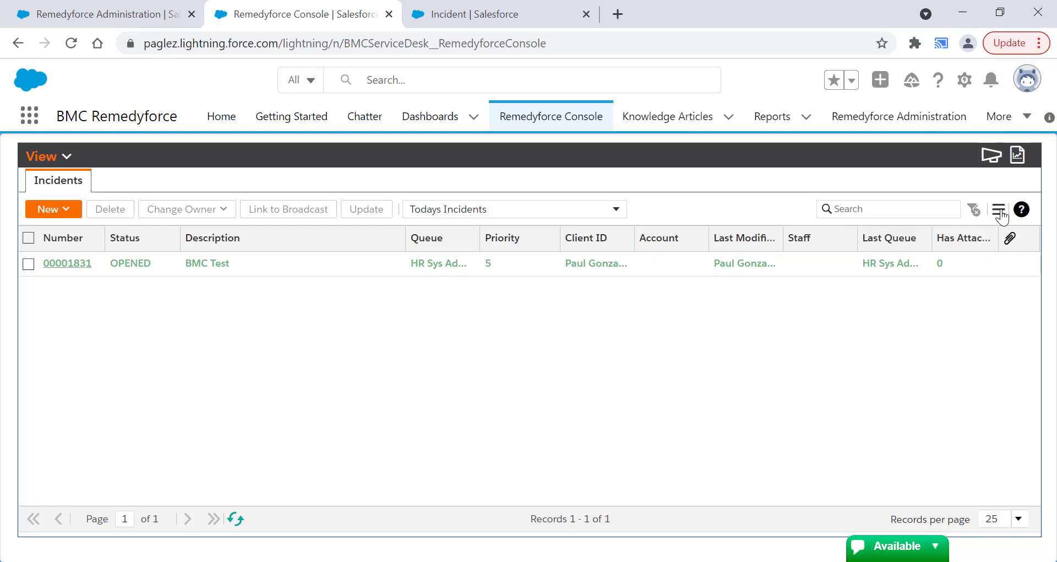
- Remove the Status column from the incident list's selected columns and save the selection
click(1000, 212)
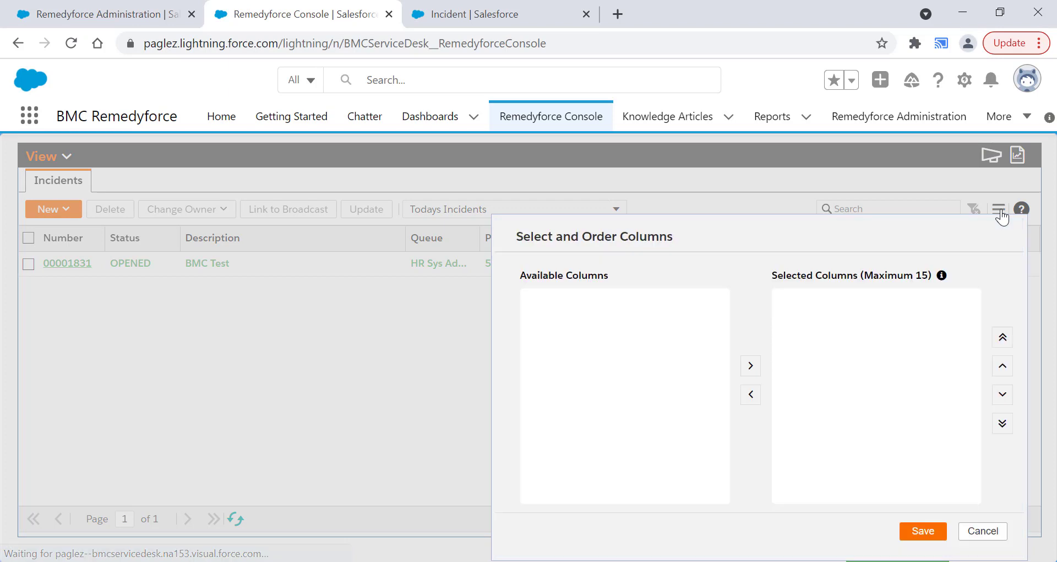
click(801, 319)
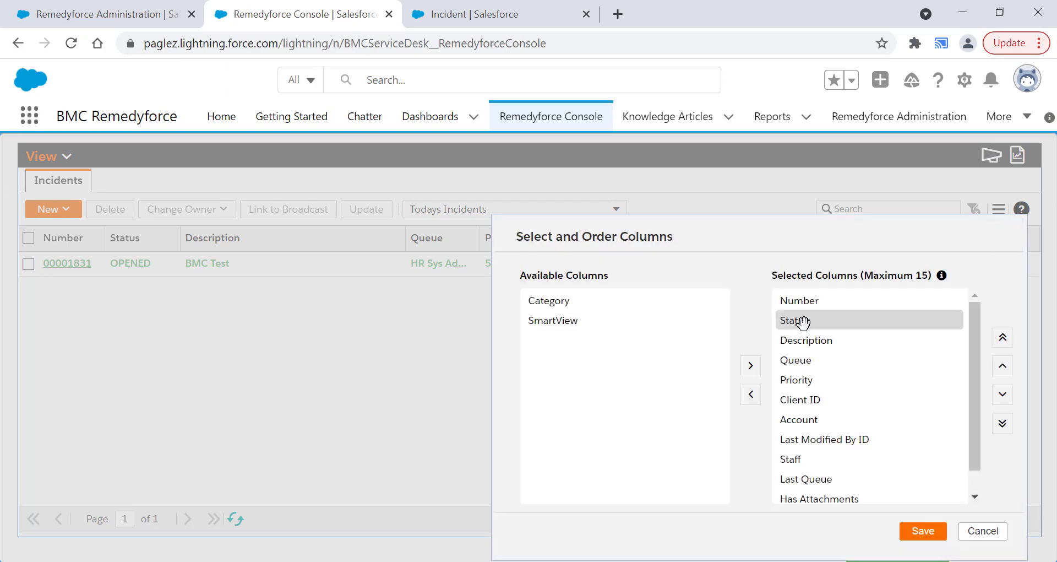
click(750, 394)
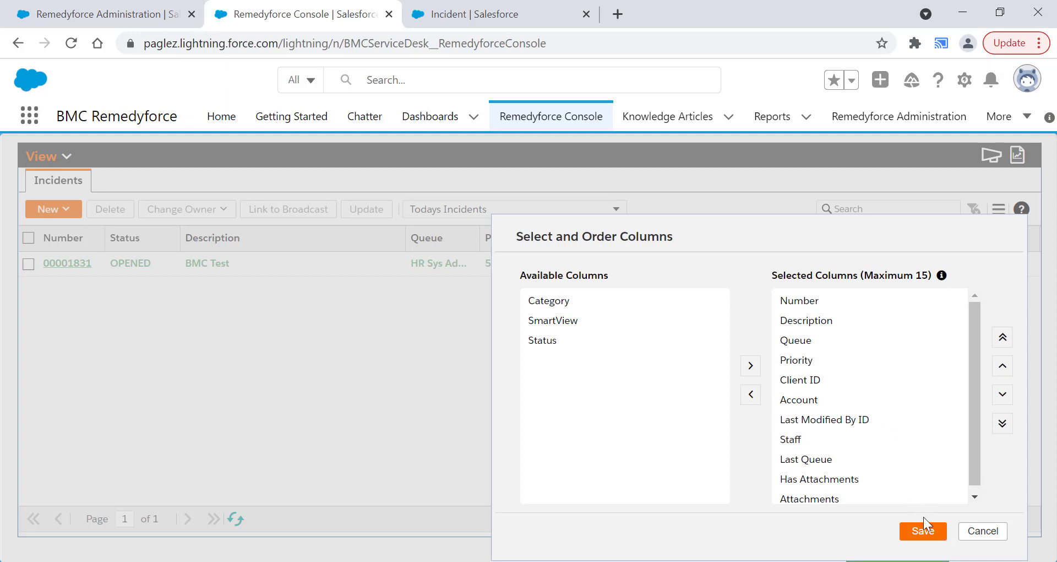
click(923, 531)
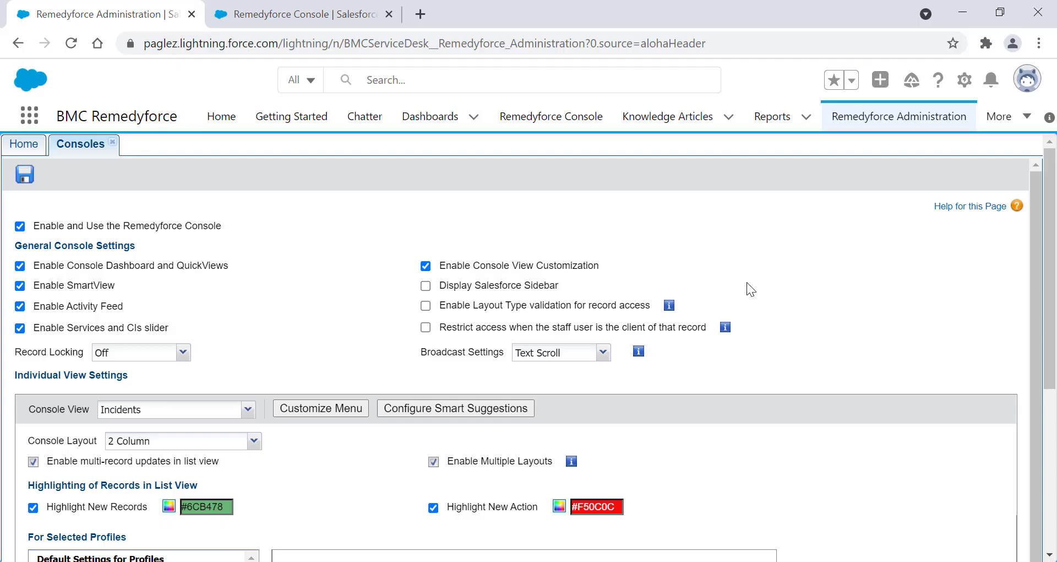
- Enable Display Salesforce Sidebar in the general console settings and save the record
click(425, 285)
click(30, 179)
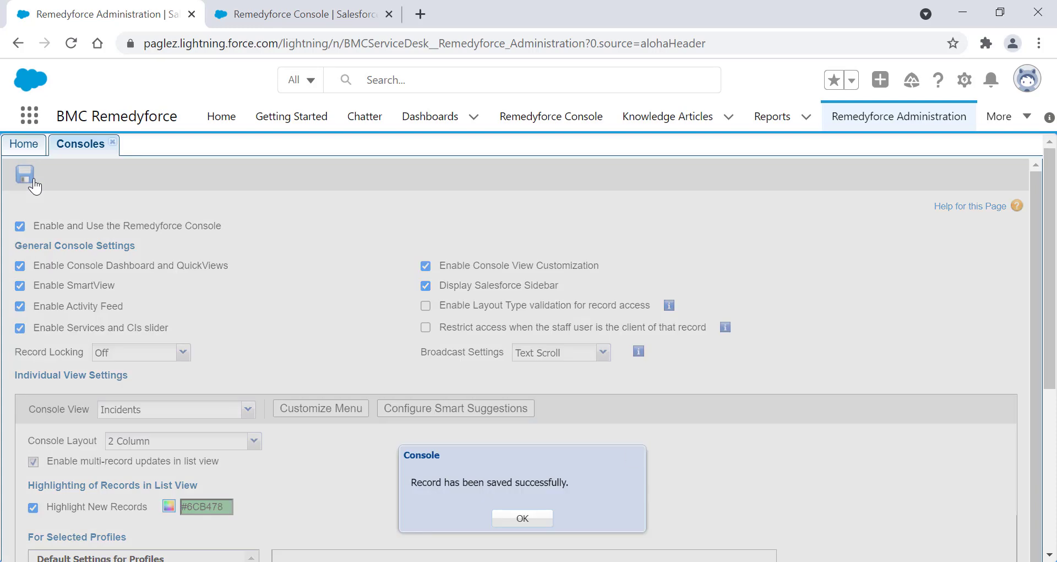
click(521, 518)
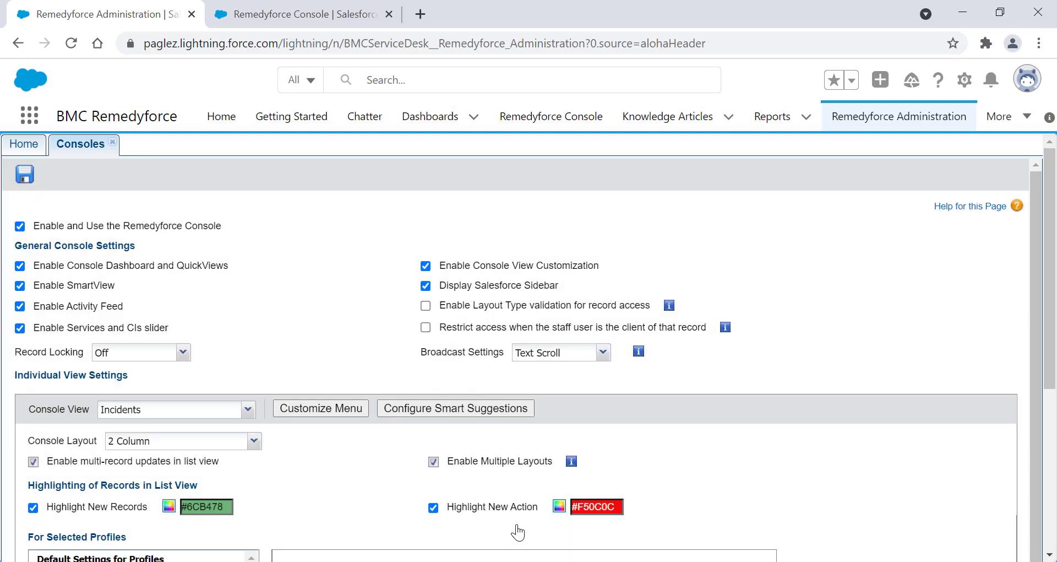
- Switch from the Lightning Remedyforce Console to Salesforce Classic and open the Remedyforce Console there to view the sidebar
click(307, 15)
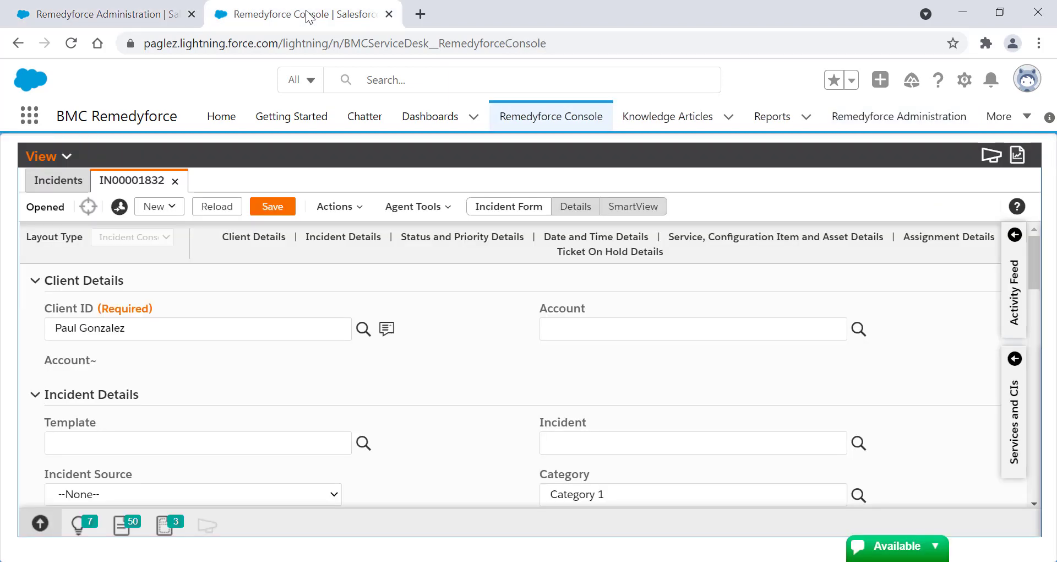
click(1025, 84)
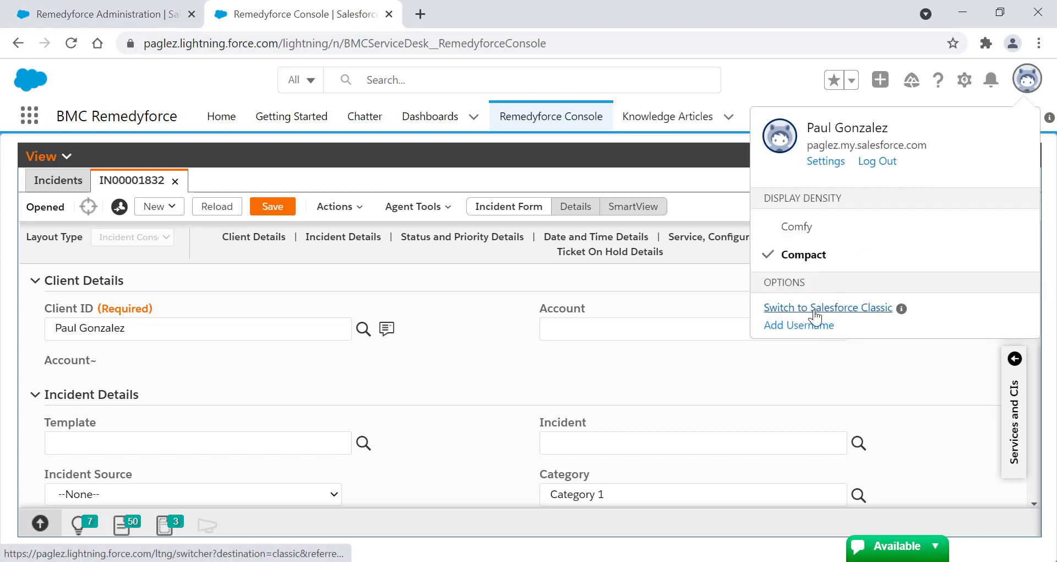
click(838, 317)
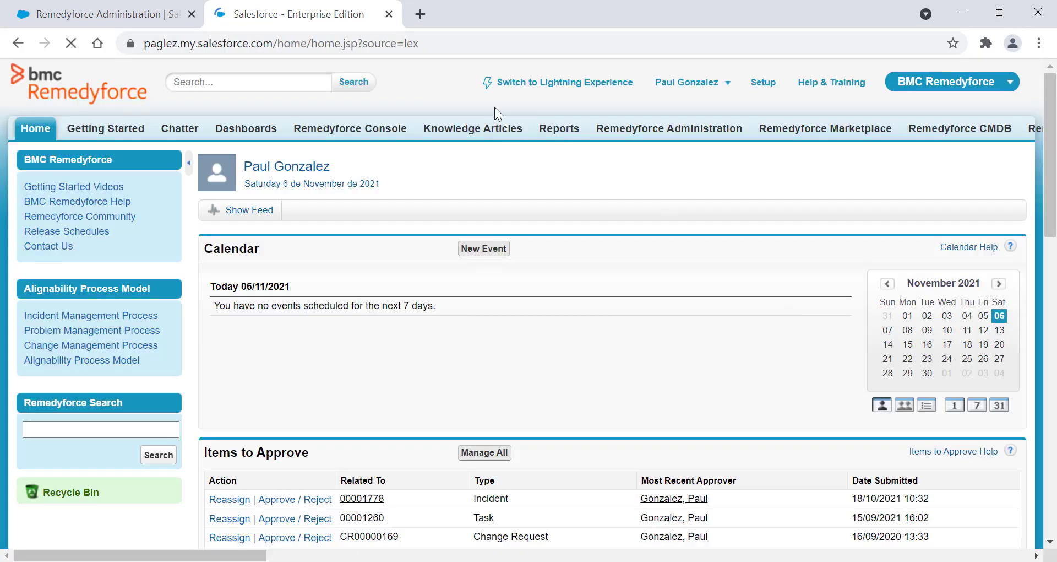
click(368, 136)
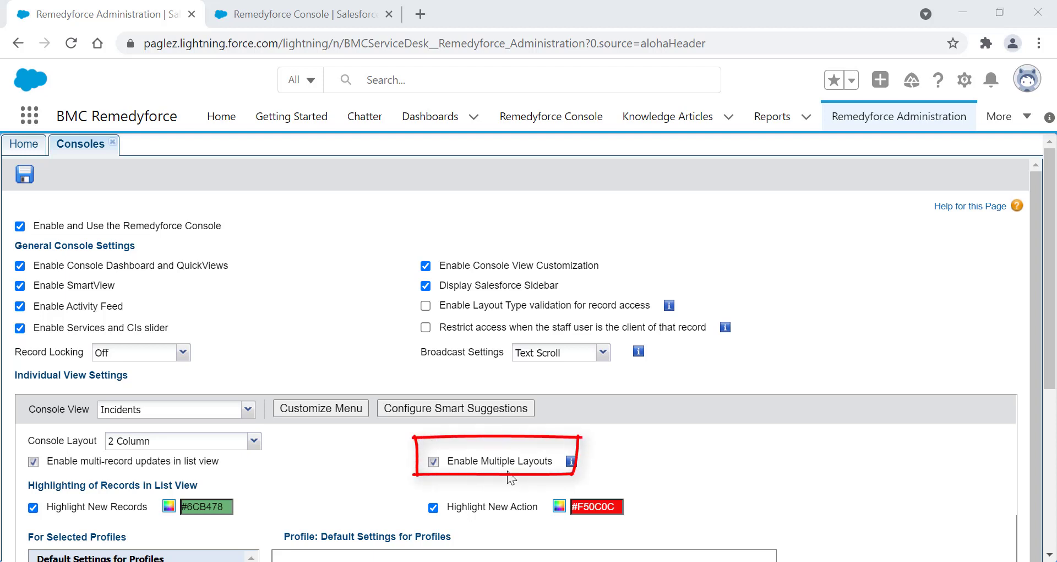
- Review the incidents' layout types and the options for new incidents in the Remedyforce Console, and return to Remedyforce Administration
click(372, 451)
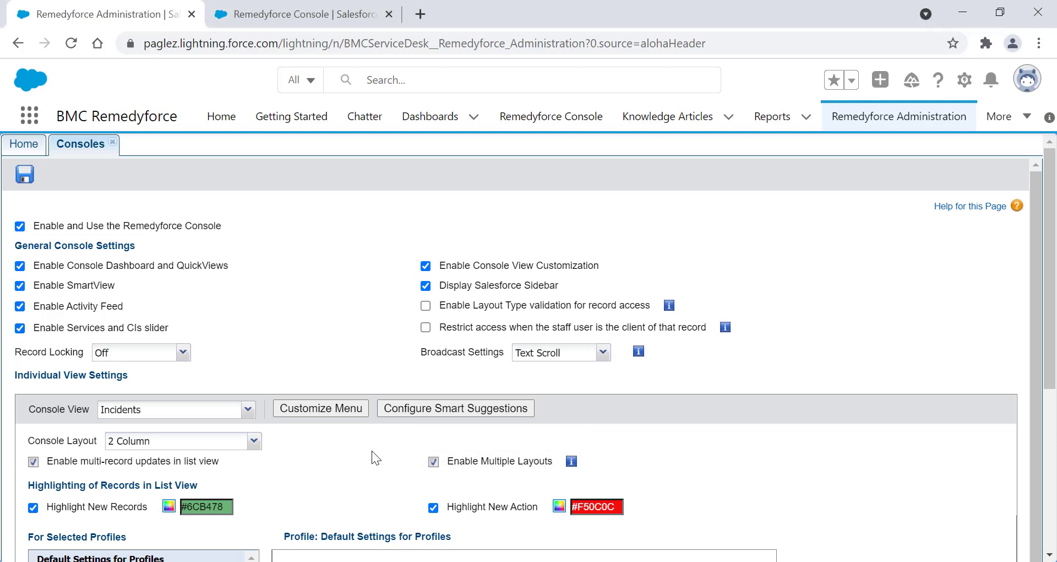
click(348, 5)
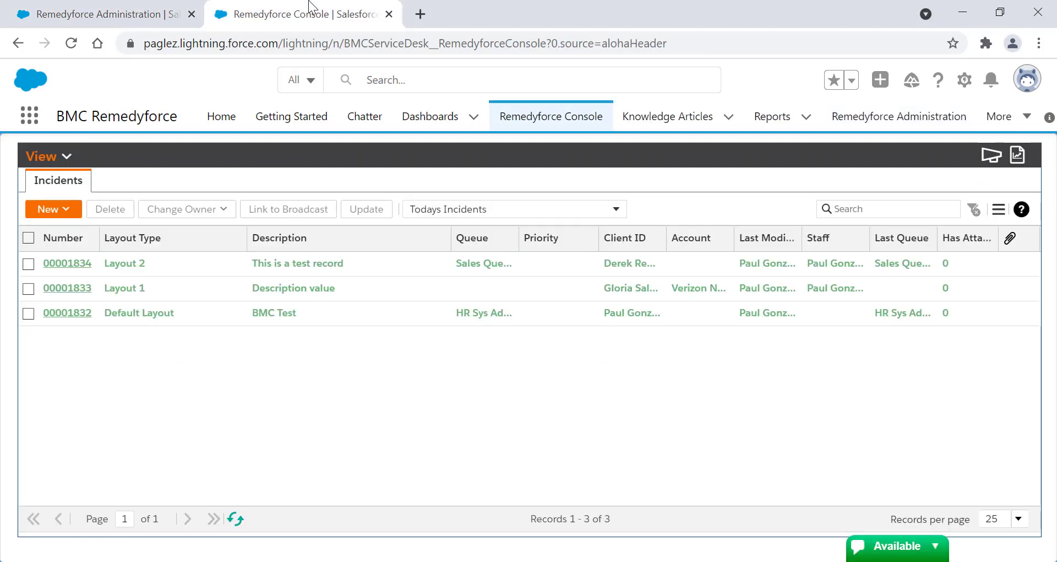
click(65, 211)
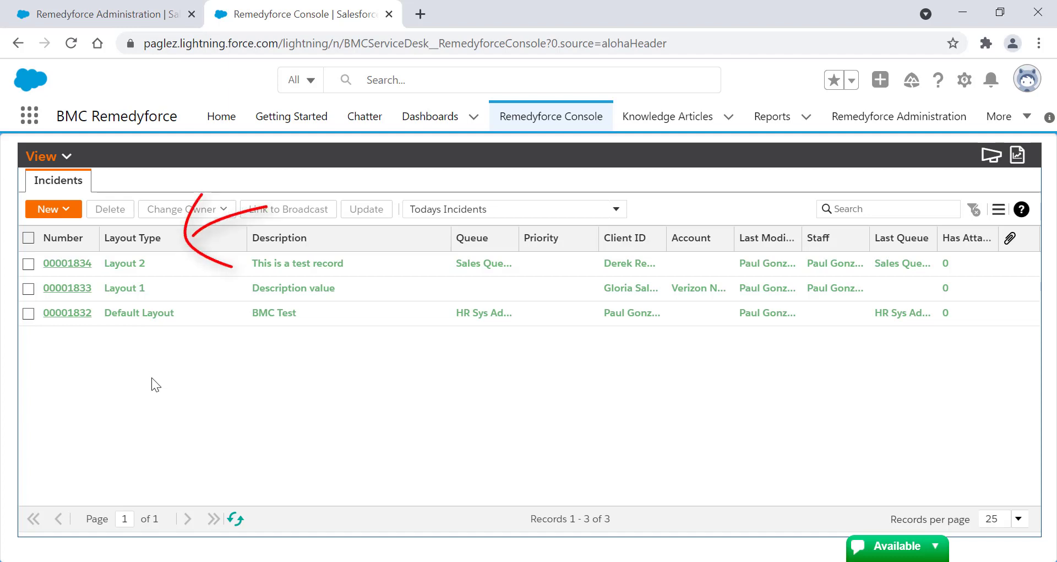
click(124, 19)
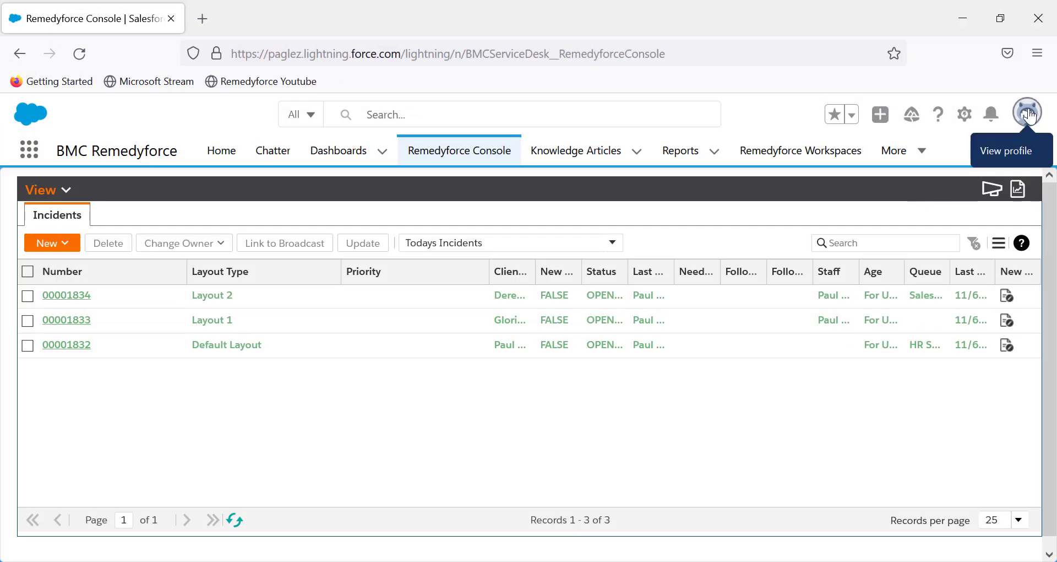
- In the staff user's Firefox session, check the logged-in account and open the incidents using Layout 2, Layout 1 and Default Layout
click(1027, 115)
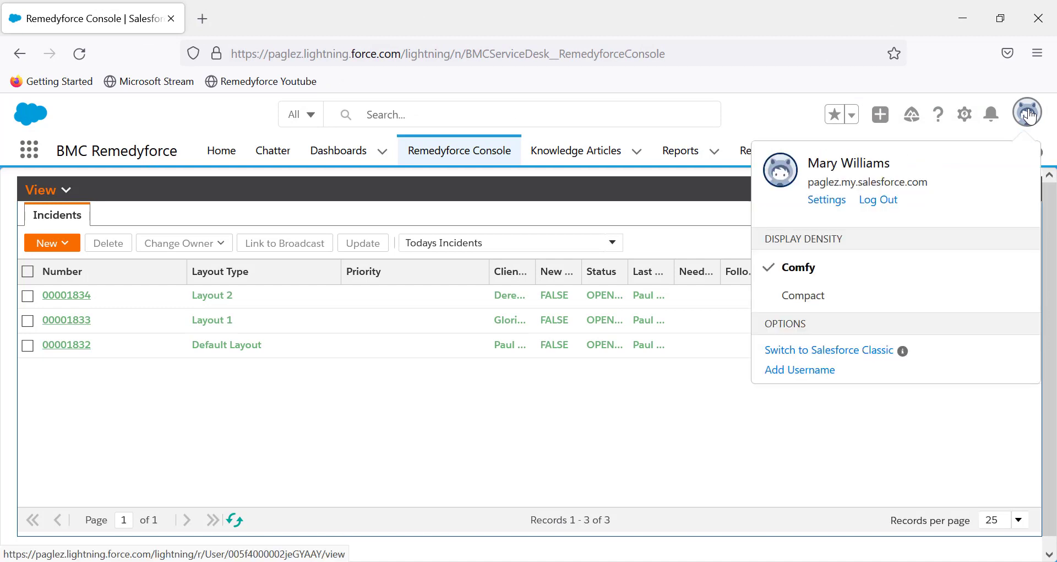
click(794, 114)
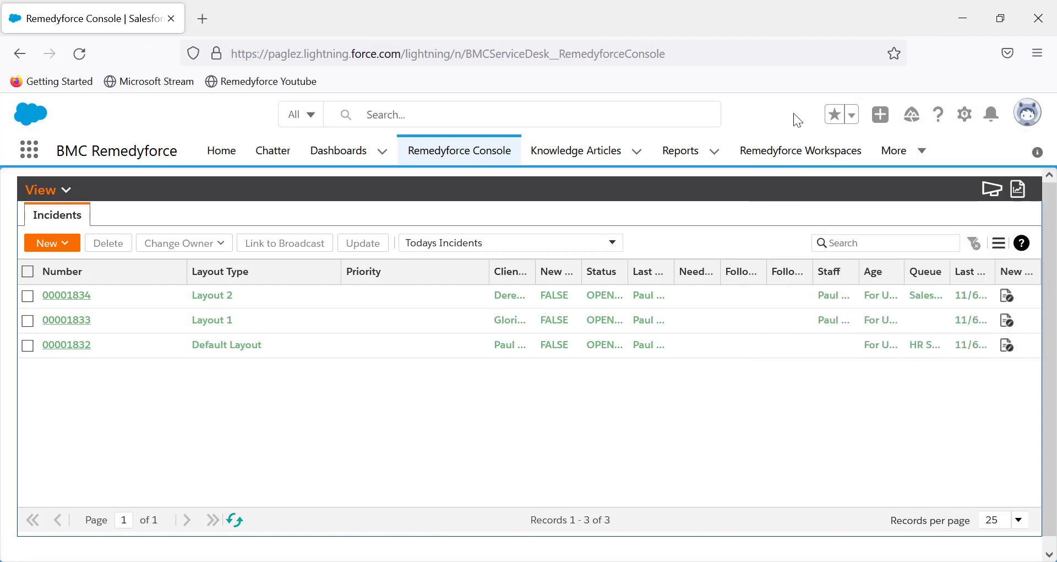
click(69, 298)
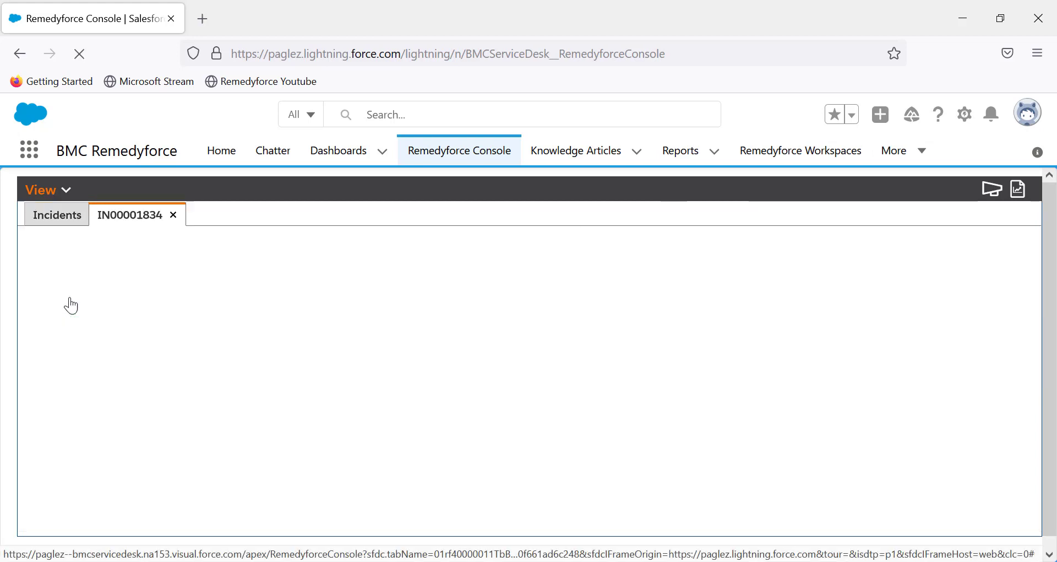
click(50, 223)
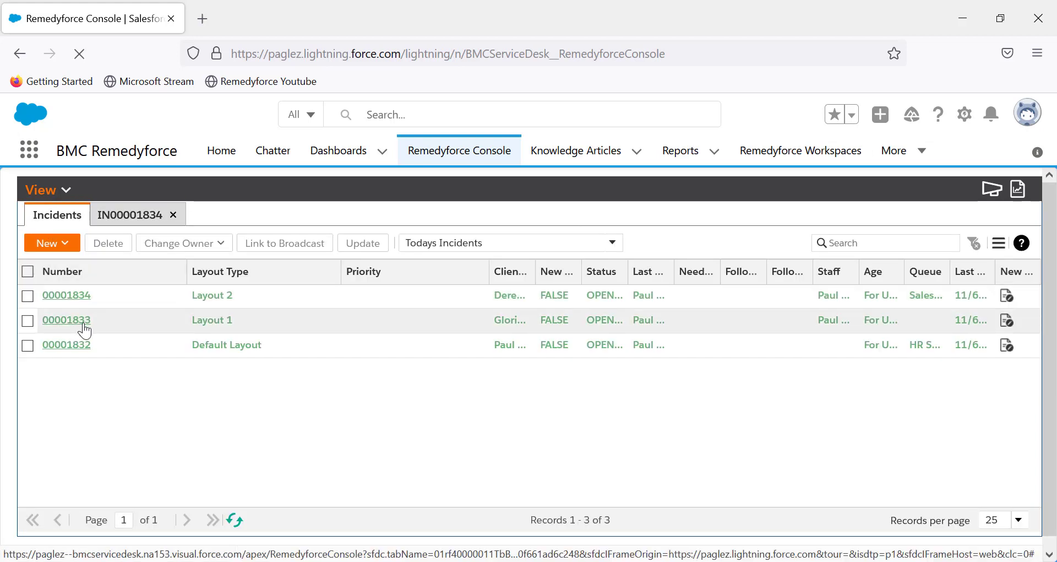
click(79, 321)
click(62, 220)
click(78, 345)
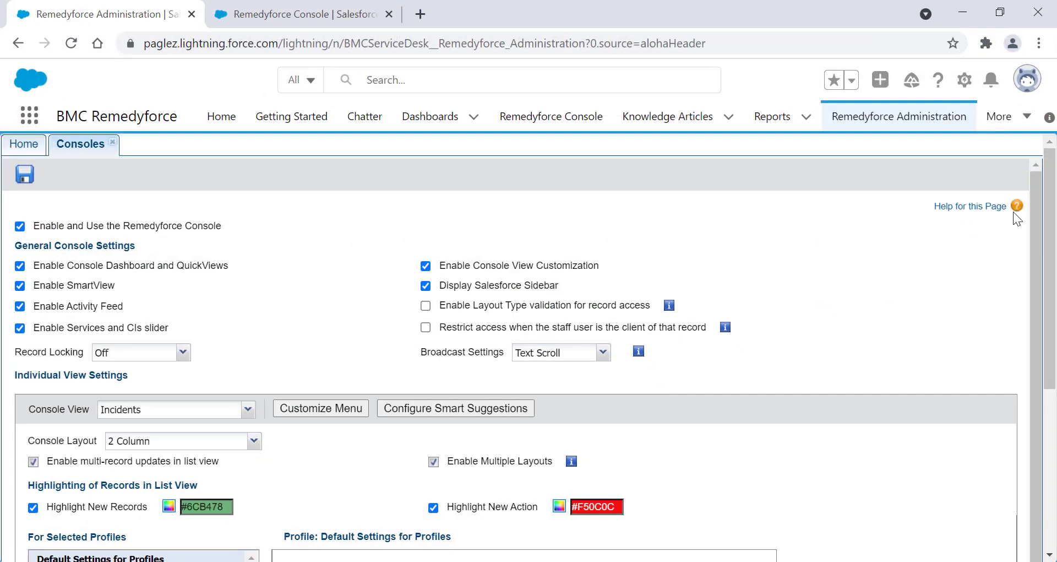
- Check the layouts assigned to the ServiceDesk Staff profile, and enable and save Layout Type validation for record access
drag(1050, 231, 1050, 388)
click(109, 502)
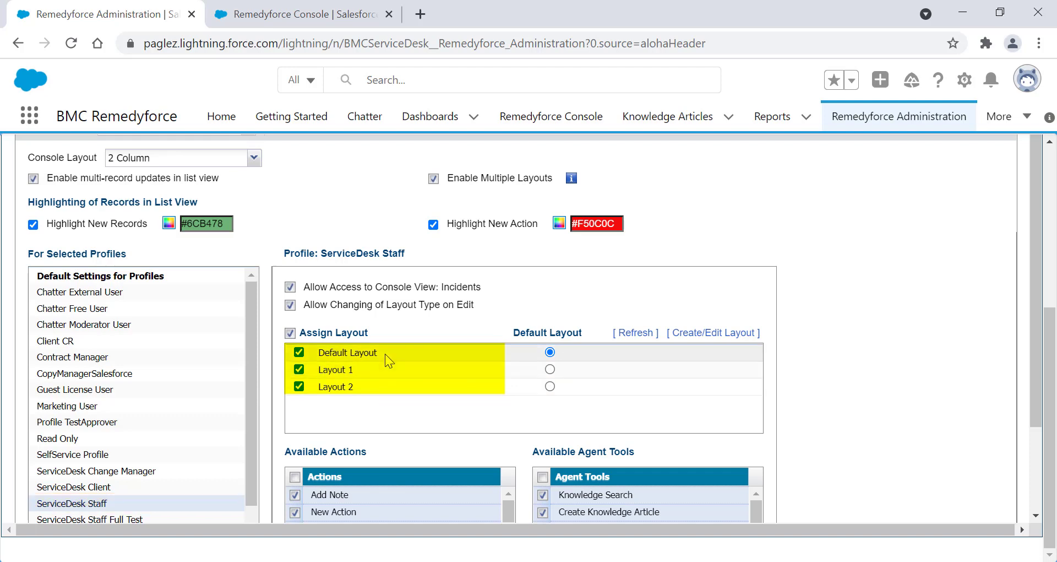
scroll(591, 286, up, 4)
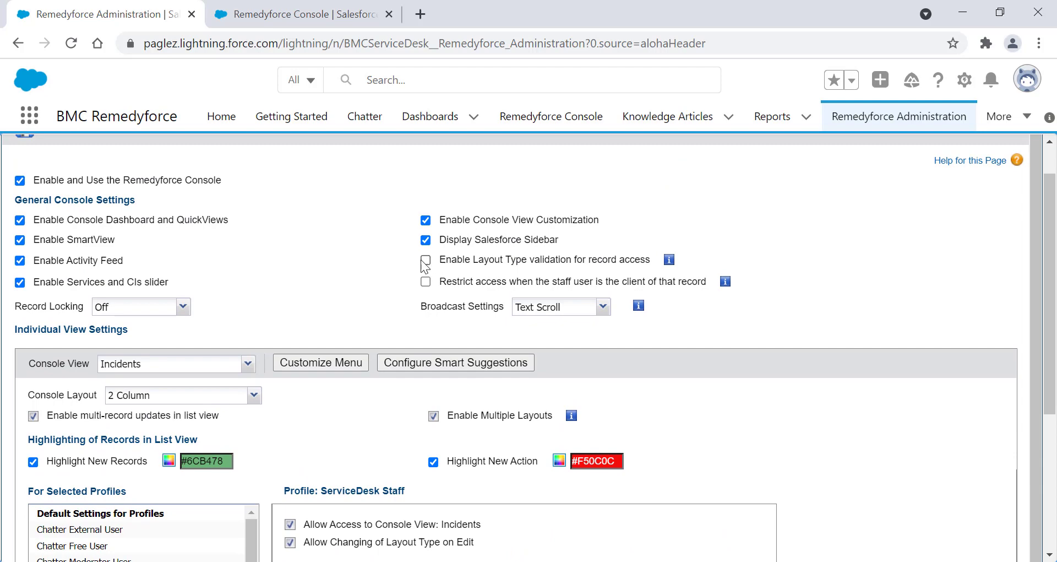
click(425, 260)
click(24, 136)
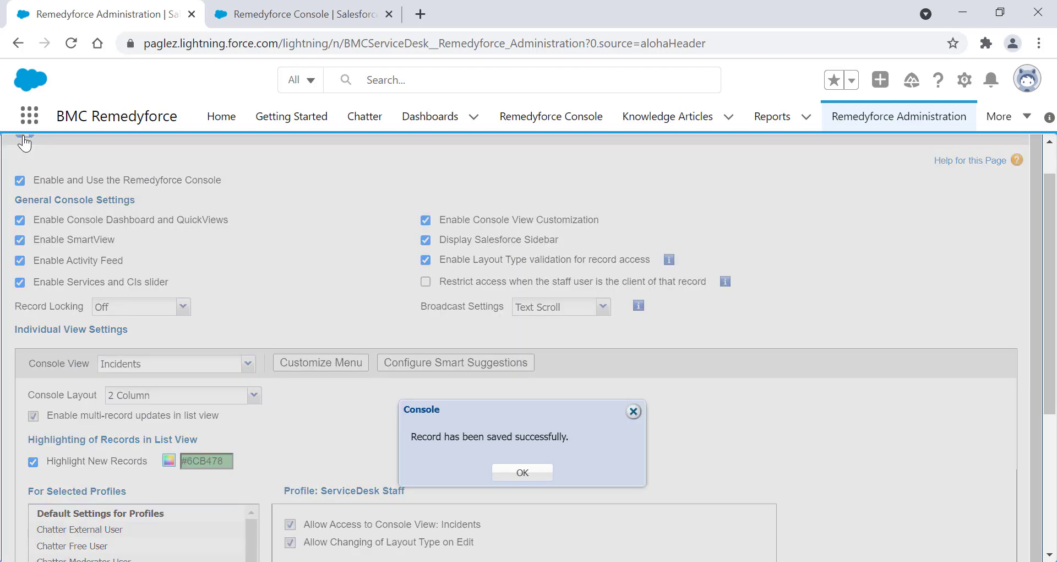
click(522, 472)
- Unassign Layout 1 from the ServiceDesk Staff profile for the Incidents console view and save the settings
drag(1052, 205, 1052, 344)
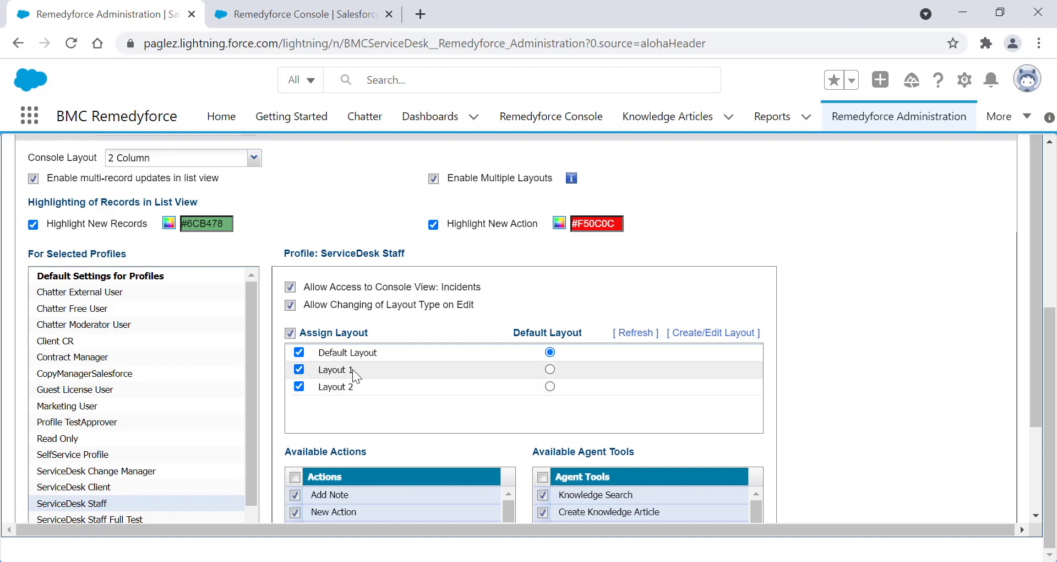
click(299, 369)
scroll(1045, 281, up, 5)
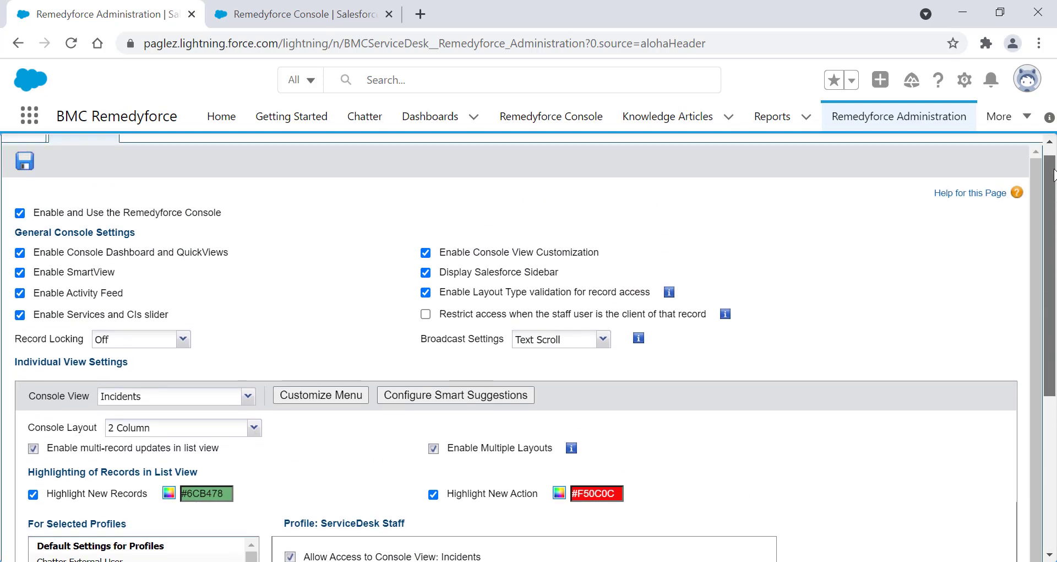
click(24, 174)
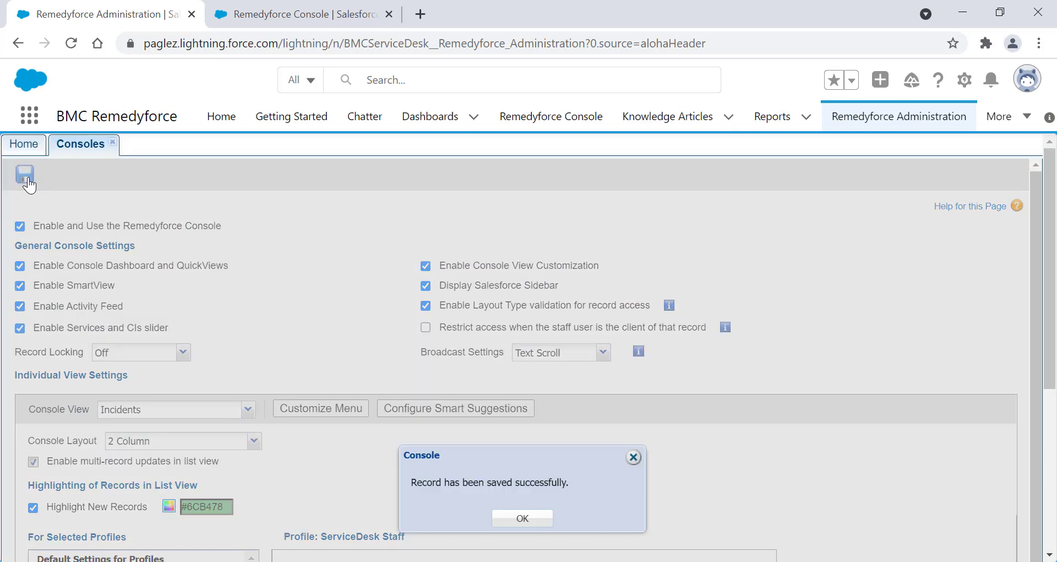
click(531, 516)
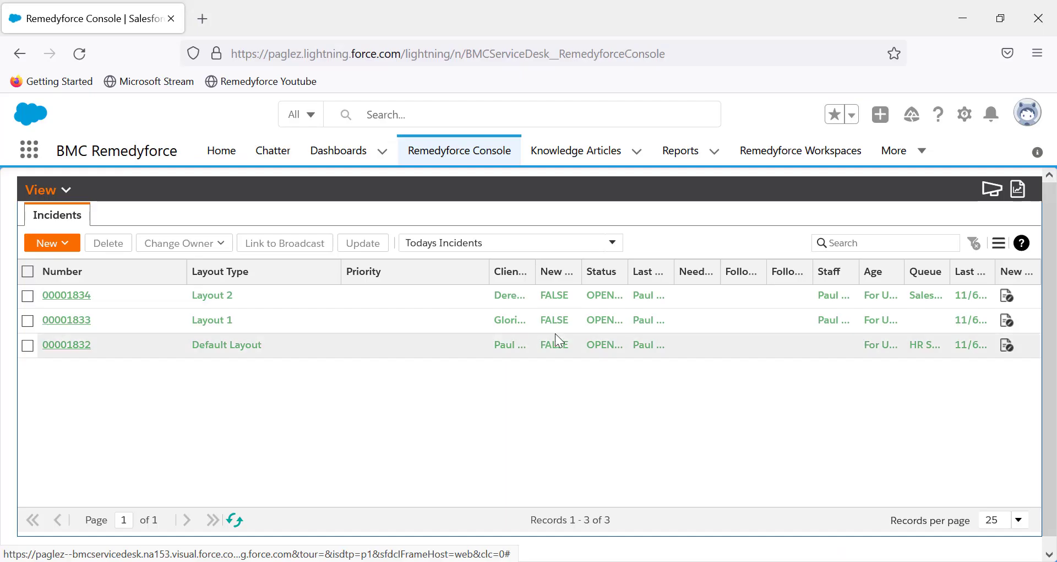
- Reopen the Remedyforce Console in the staff user's session, try to open the Layout 1 incident, and dismiss the dialog
click(462, 159)
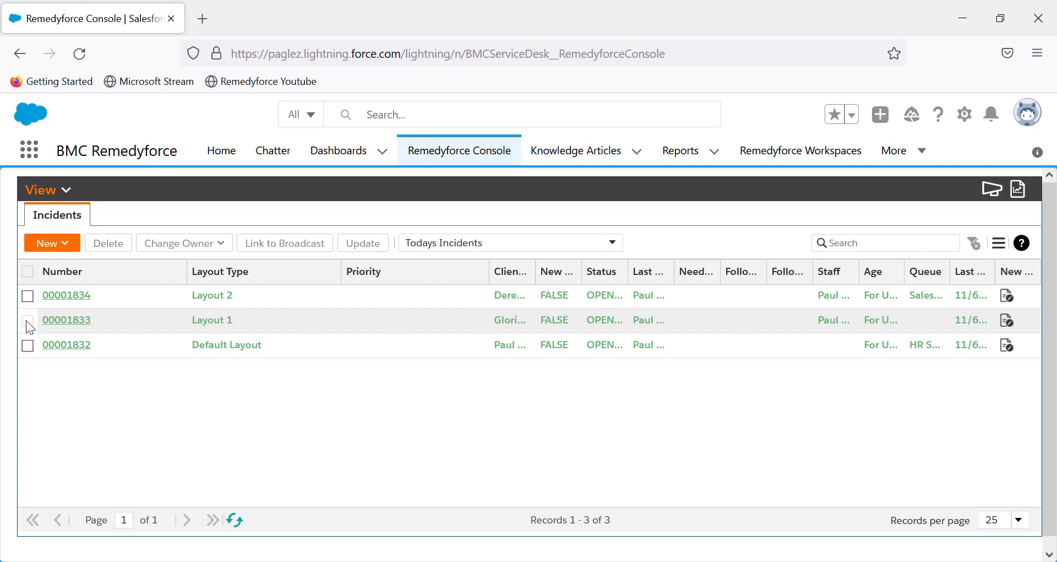
click(76, 320)
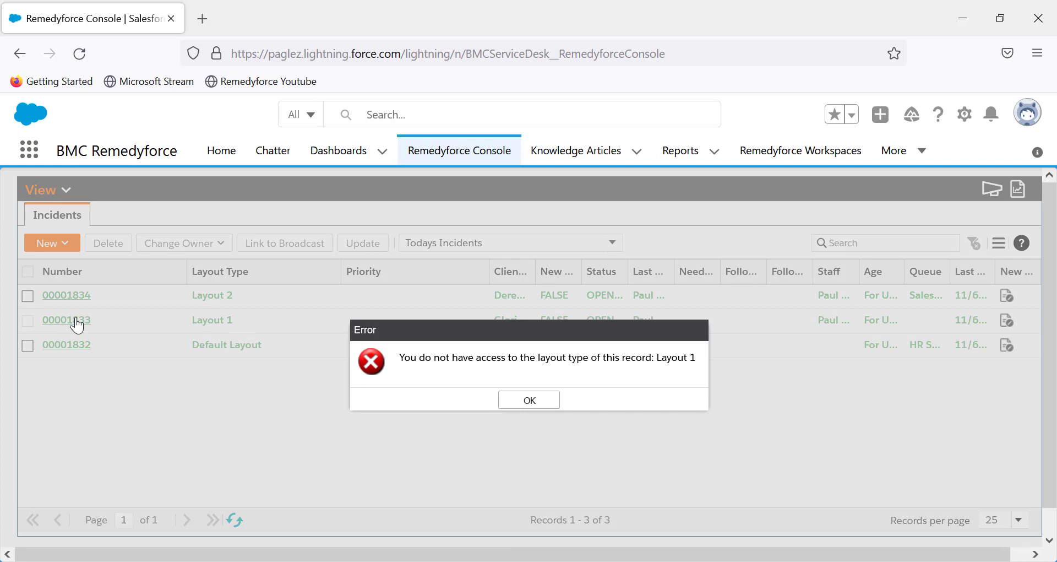
click(554, 409)
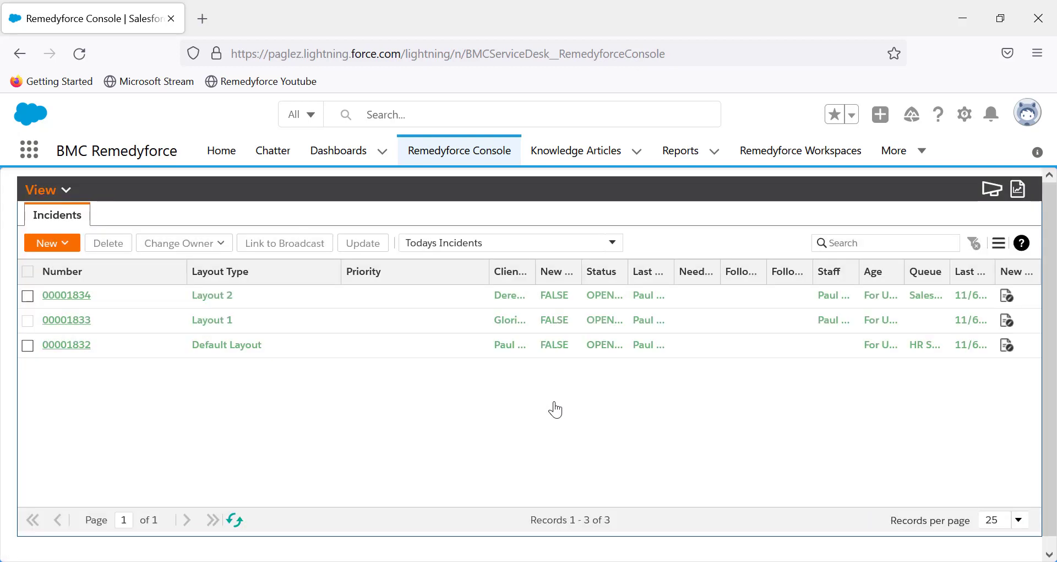
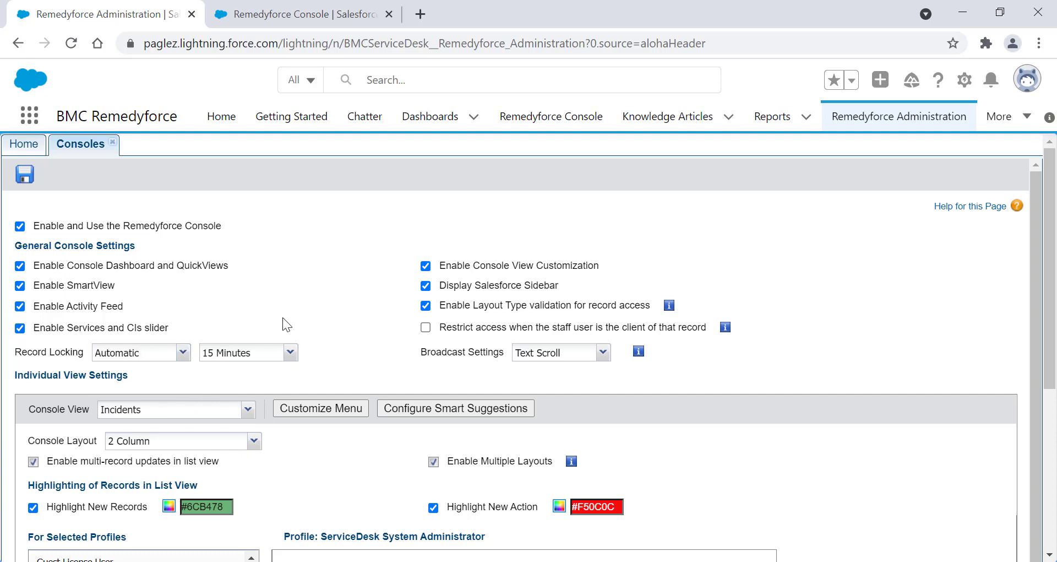
- Set the automatic record locking duration to 15 Minutes and save the console settings
click(290, 352)
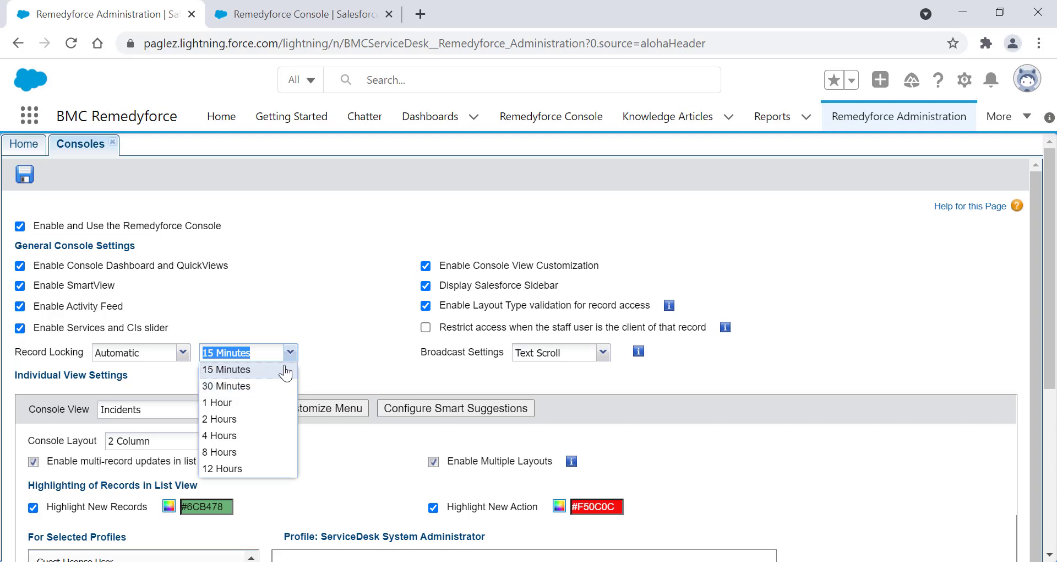
click(286, 373)
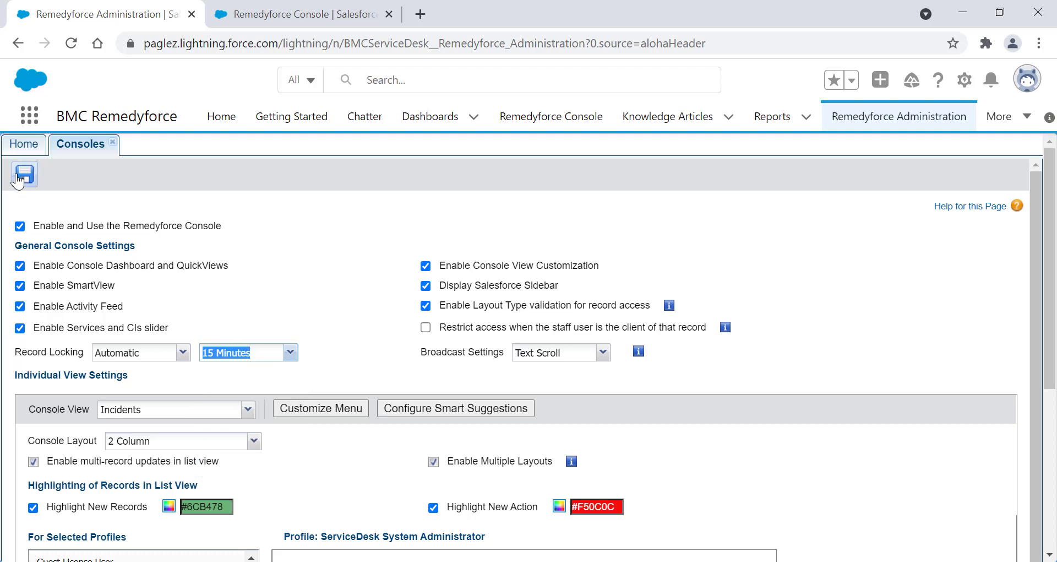
click(33, 176)
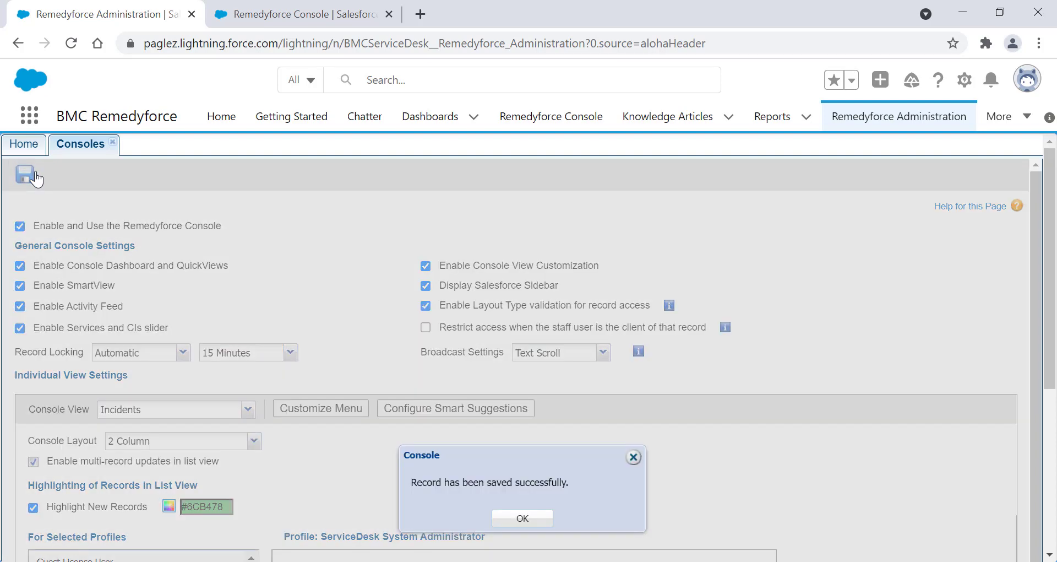
click(523, 519)
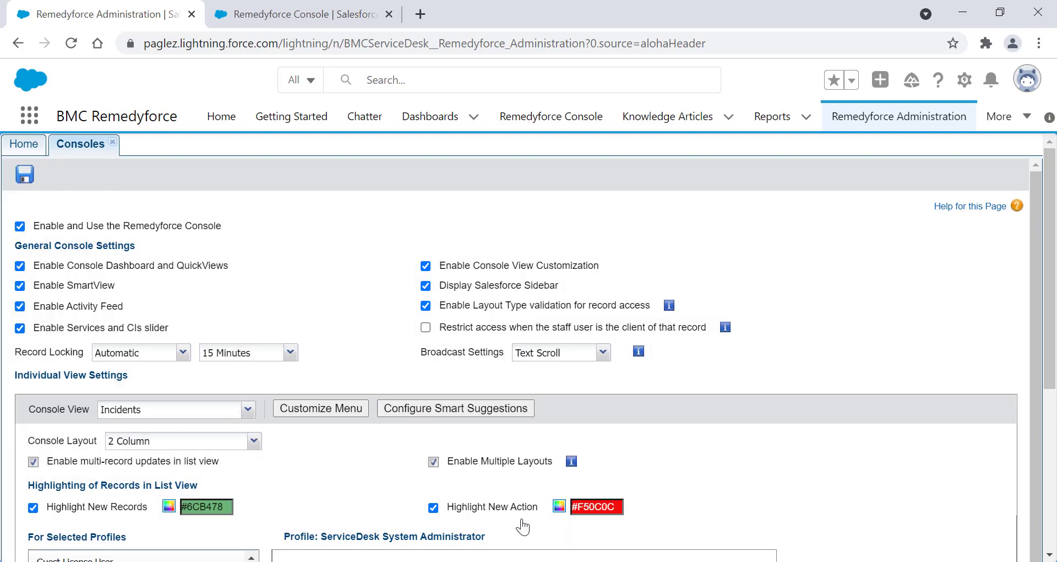
- Open incident 00001836 in the administrator's Remedyforce Console and check which account is logged in
click(302, 15)
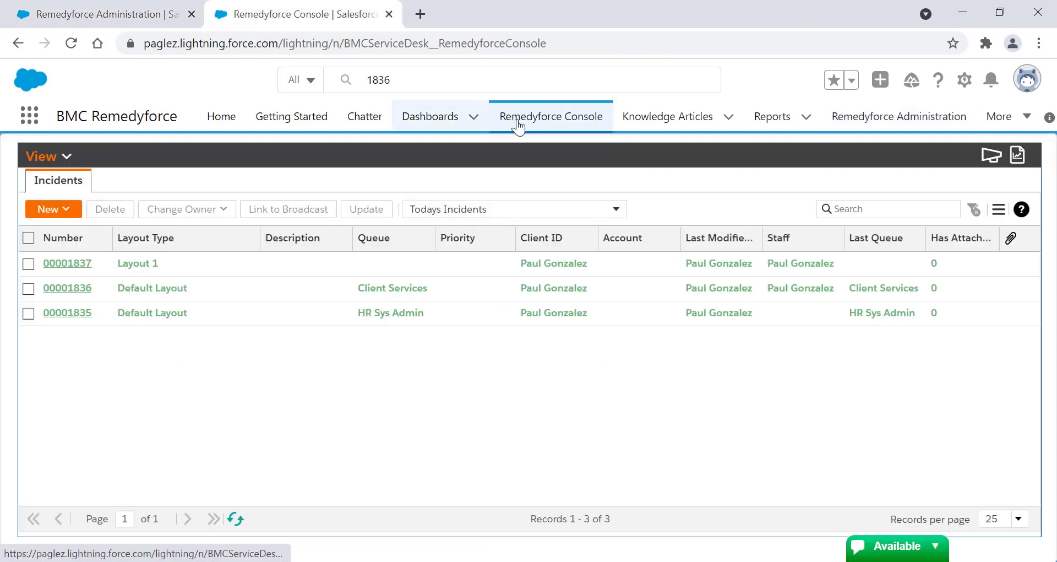
click(74, 288)
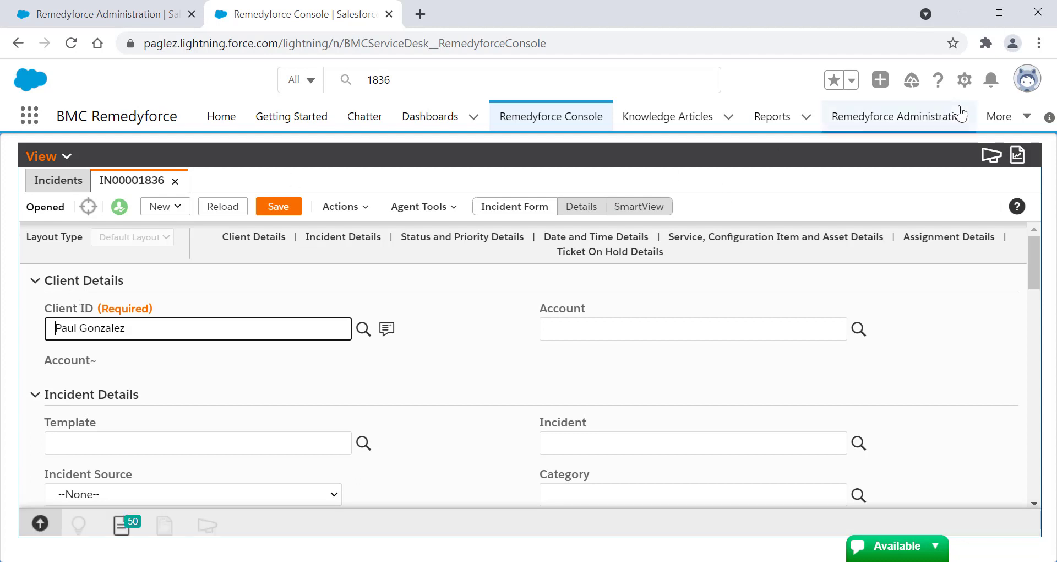
click(1027, 79)
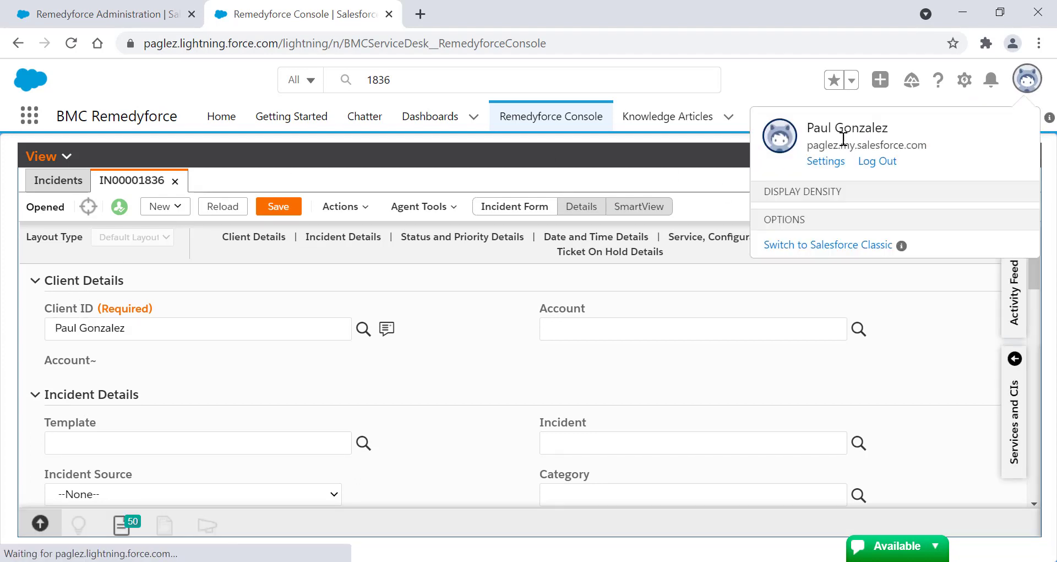
click(786, 87)
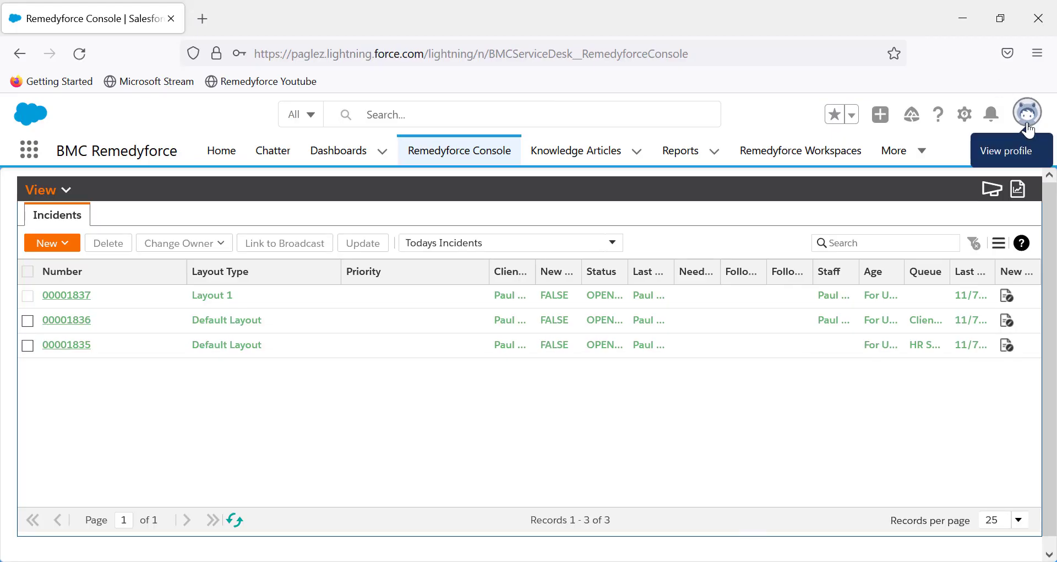
- In the staff user's Firefox session, check the logged-in account and try to open incident 00001836
click(1028, 115)
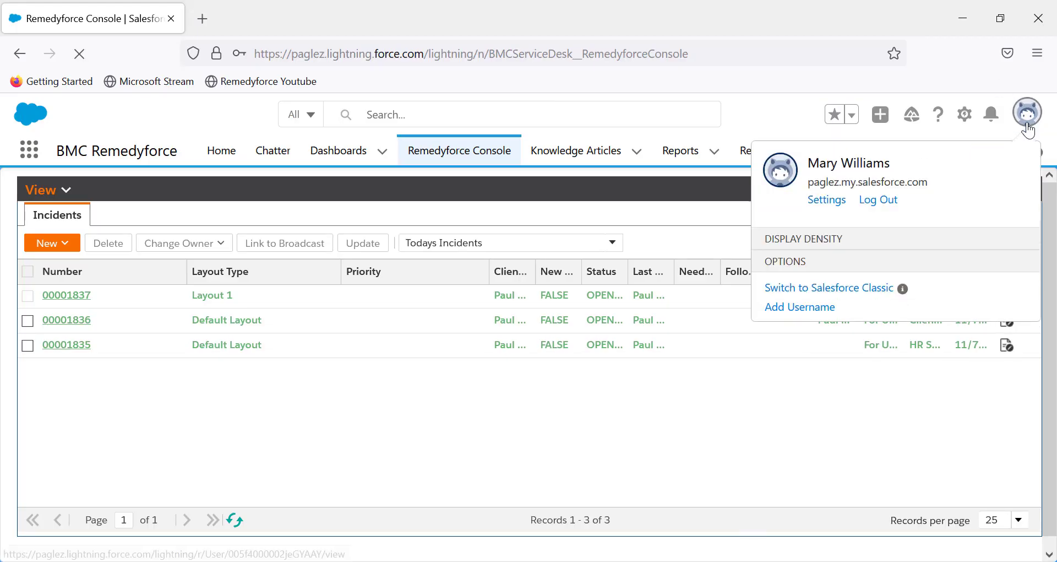
click(785, 112)
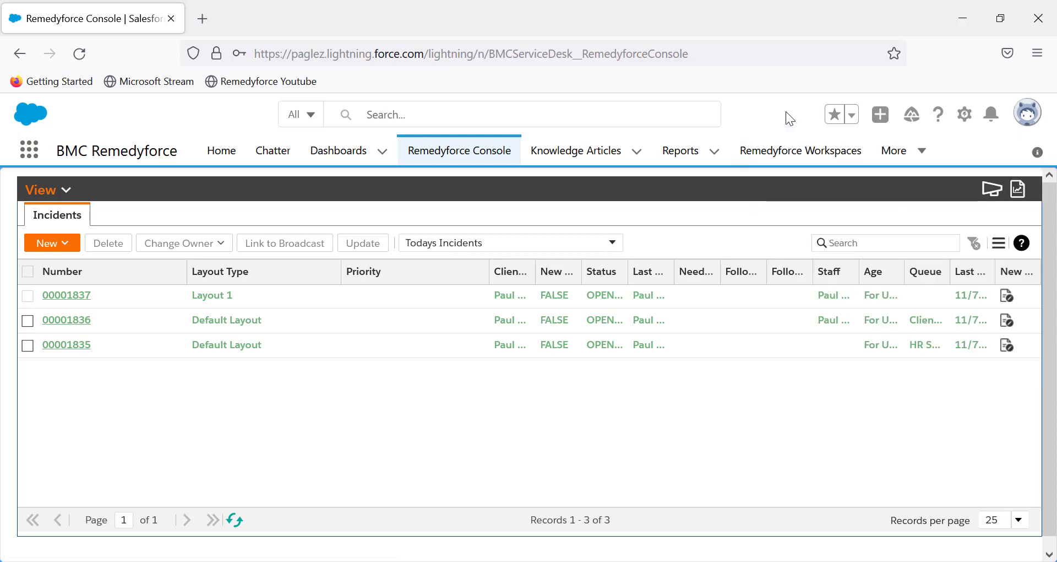
click(66, 320)
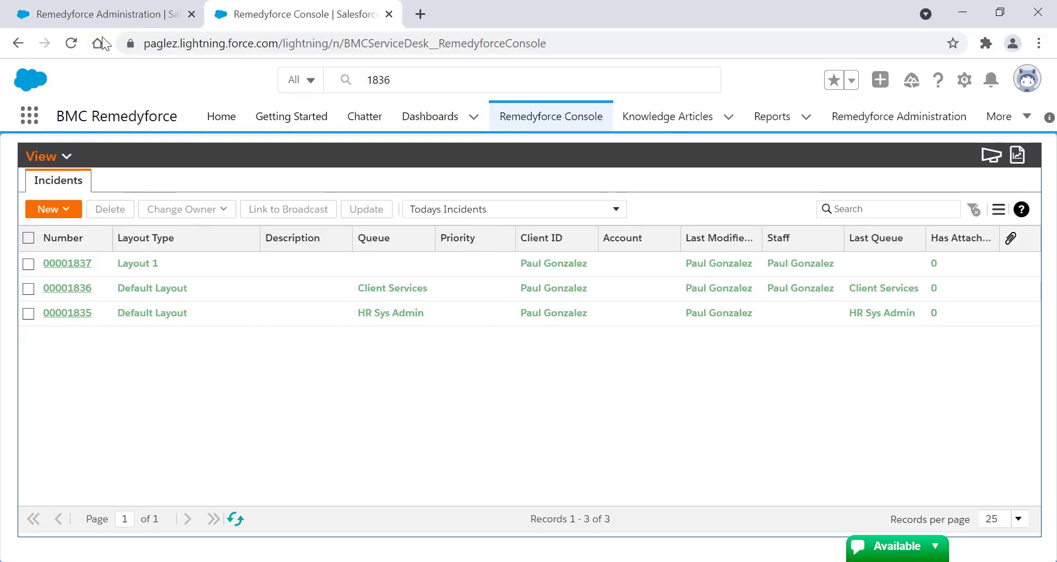
- In the administrator's Chrome session, set Record Locking to Manual and save the console settings
click(88, 20)
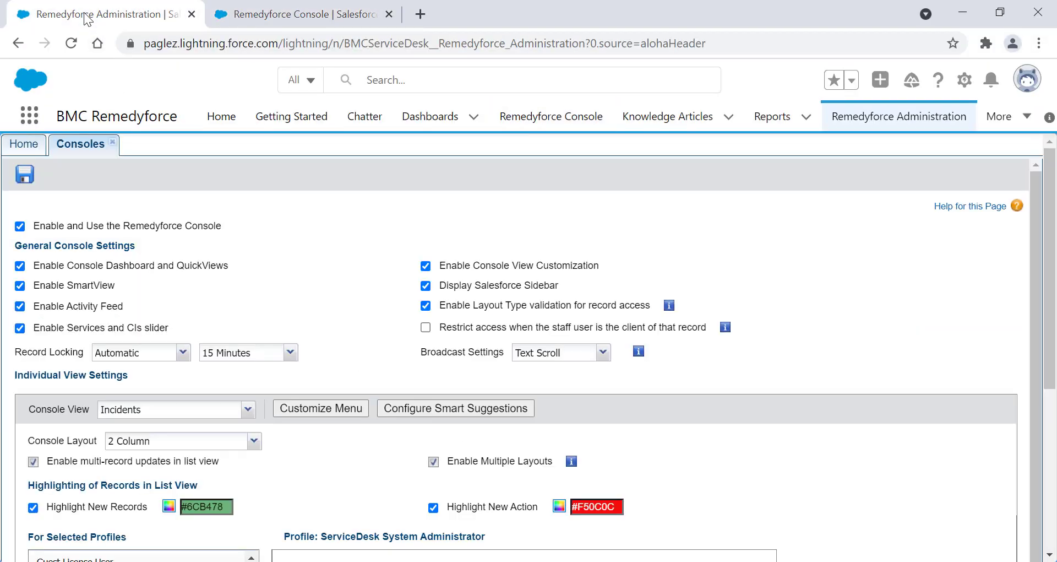
click(182, 354)
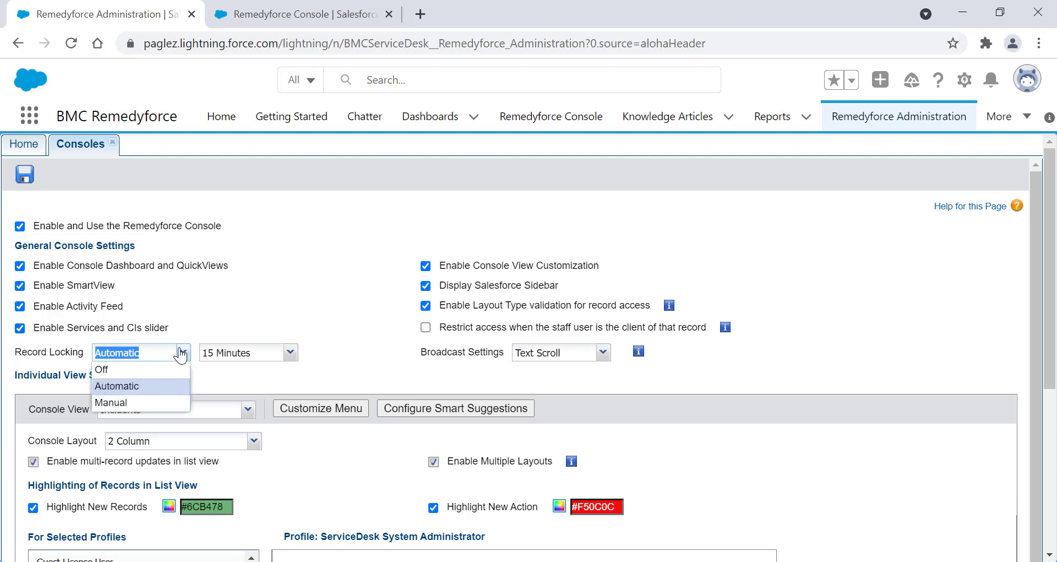
click(158, 403)
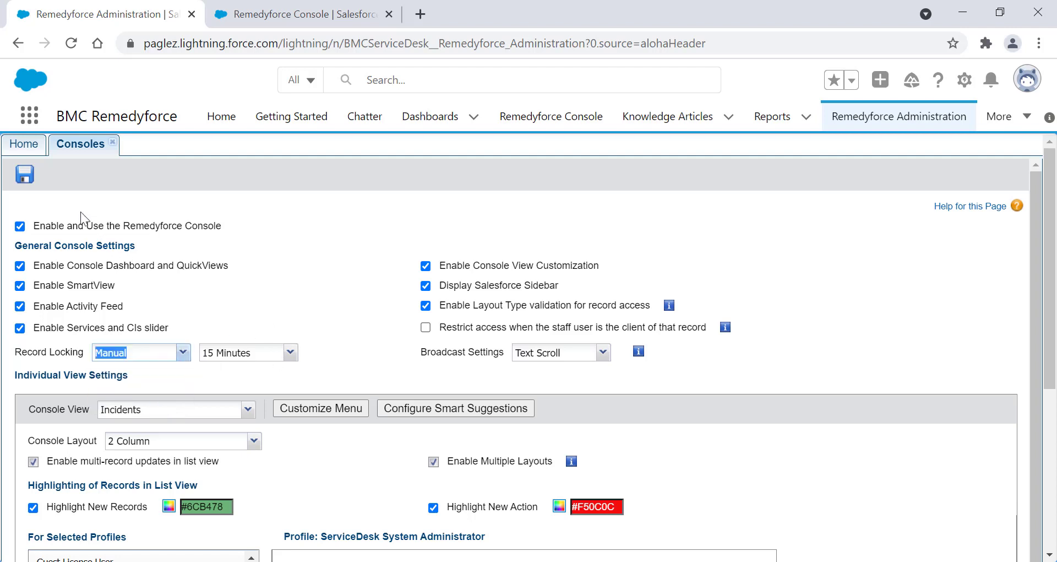
click(26, 175)
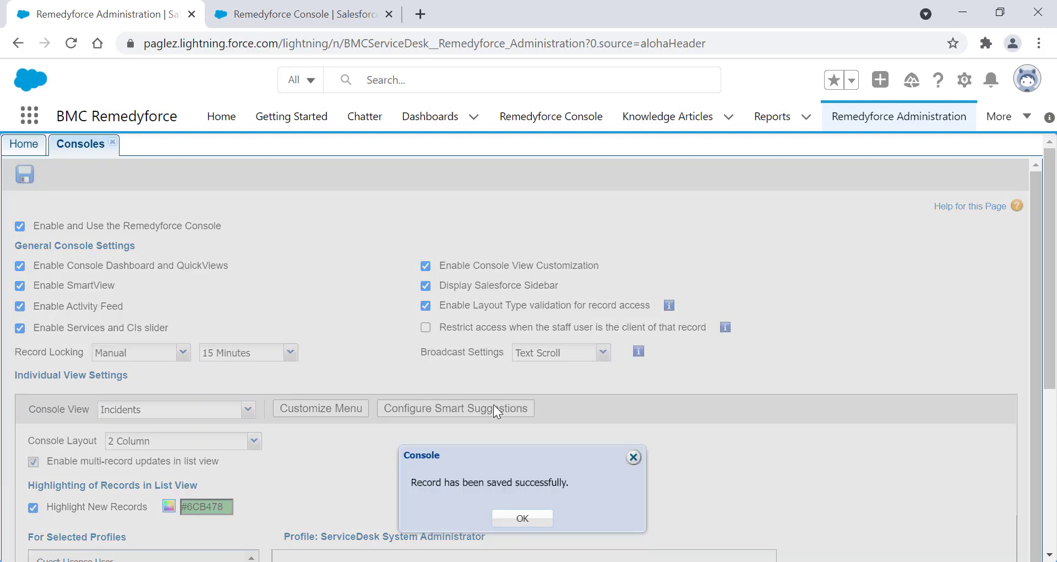
click(538, 520)
- Open incident 00001835 in the administrator's Remedyforce Console and lock the record manually
click(311, 16)
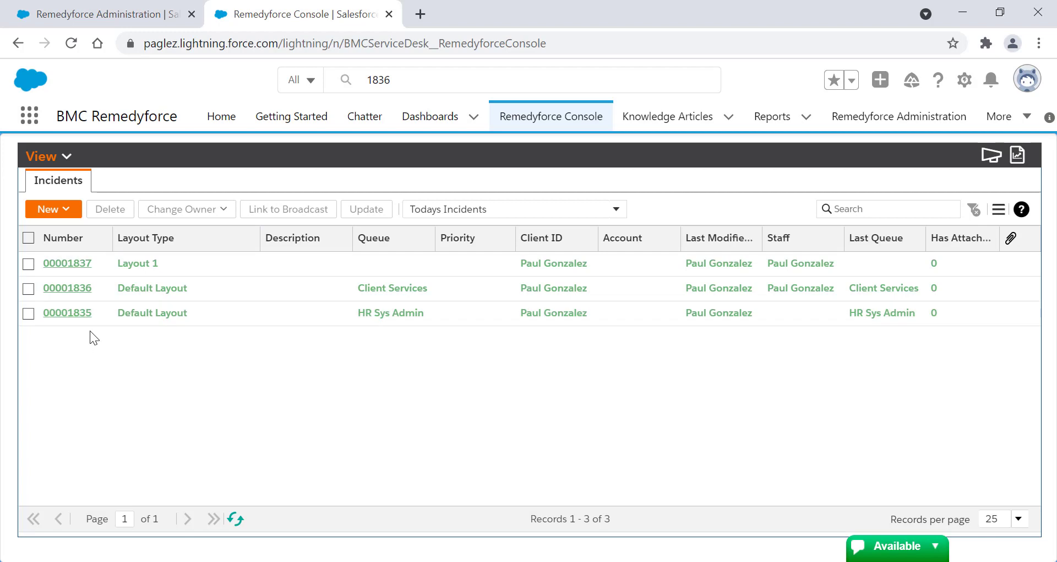
click(68, 312)
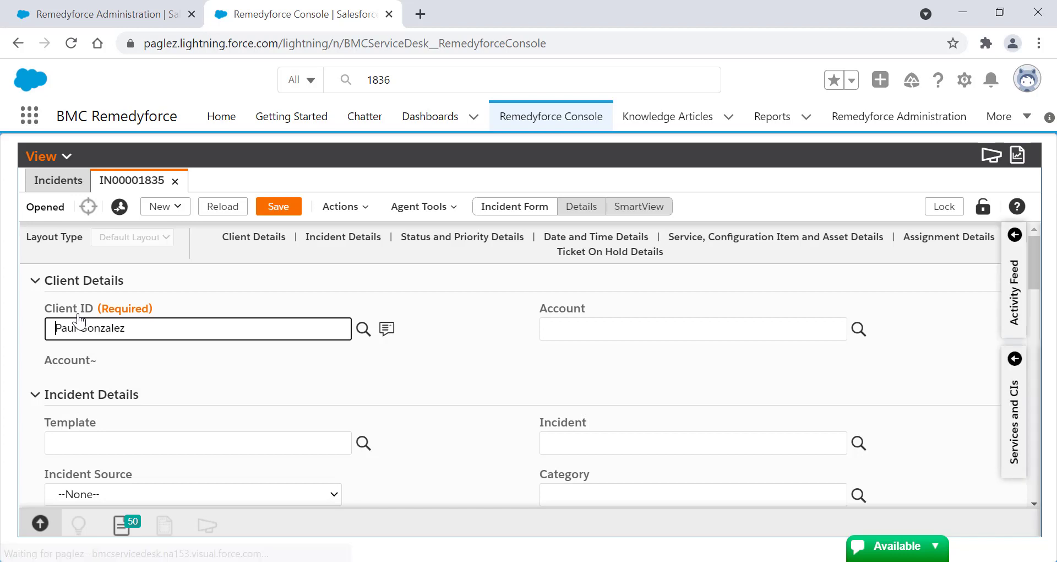
click(931, 210)
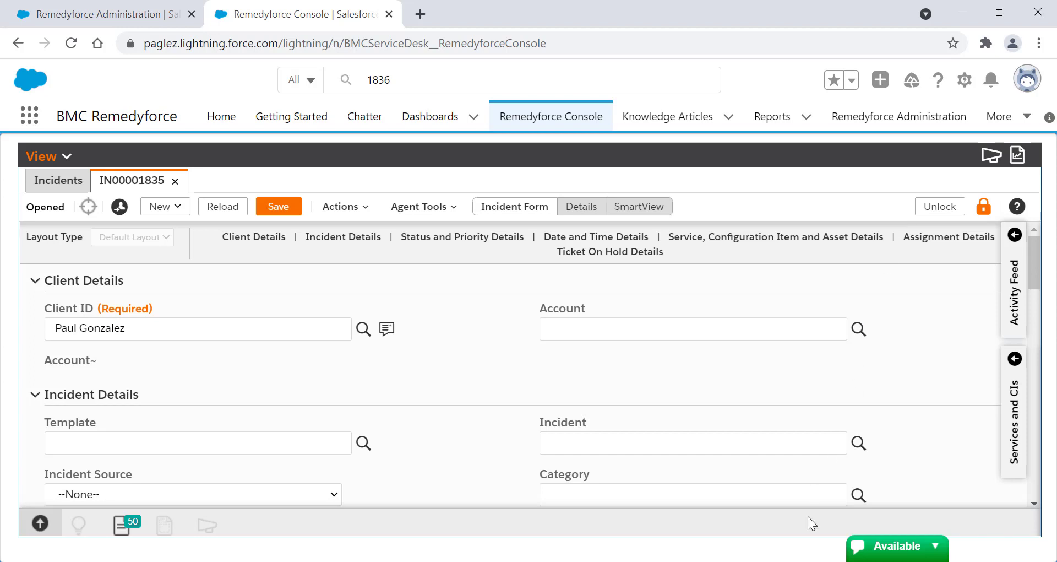
- Switch to the staff user's Firefox session and open incident 00001835 to check its lock
mouse_move(777, 561)
click(776, 512)
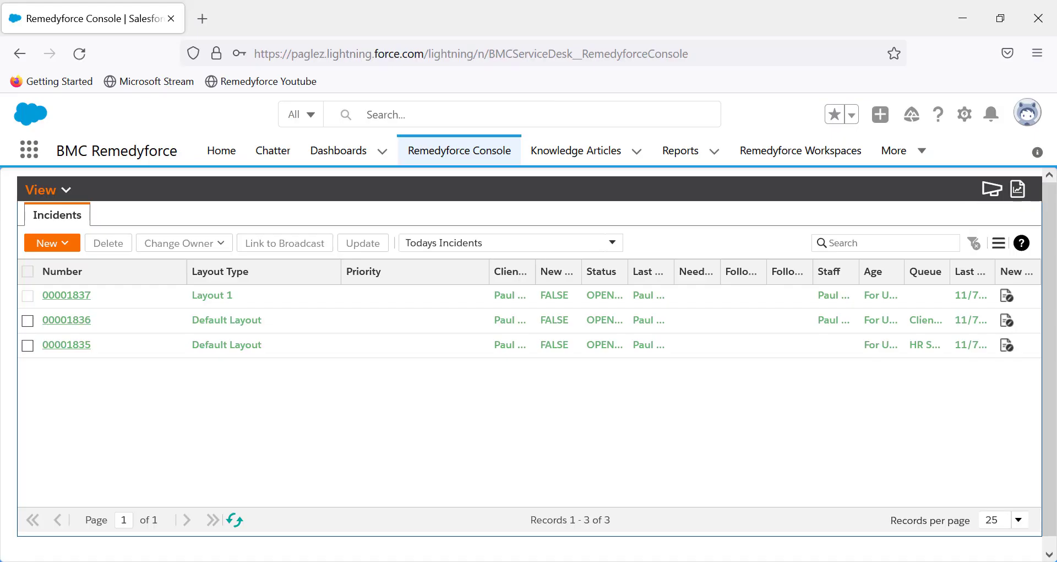
click(79, 347)
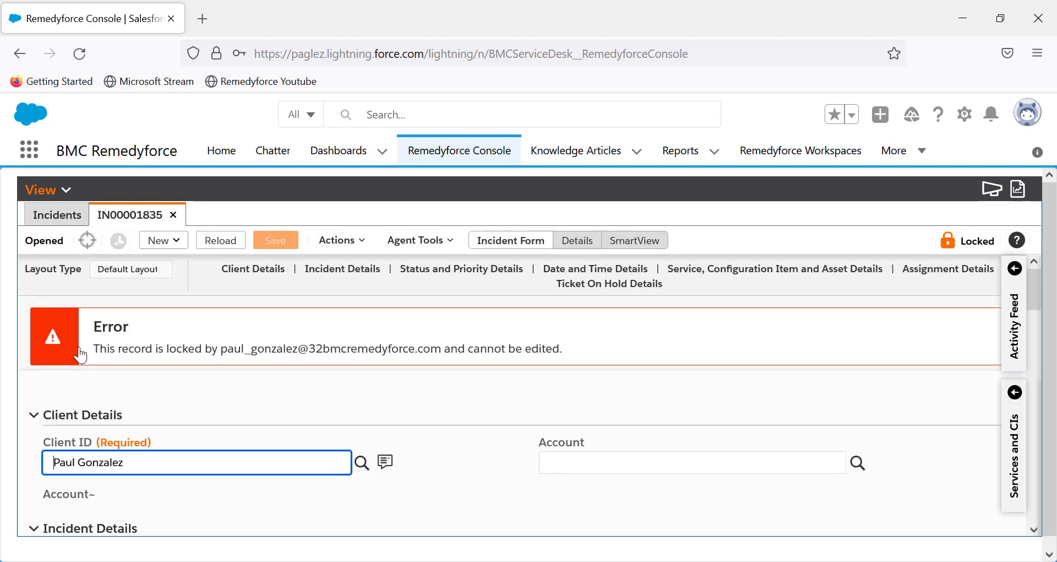
- Unlock incident 00001835 in the administrator's session and reload it in the staff user's session
key(alt+Tab)
key(alt+Tab)
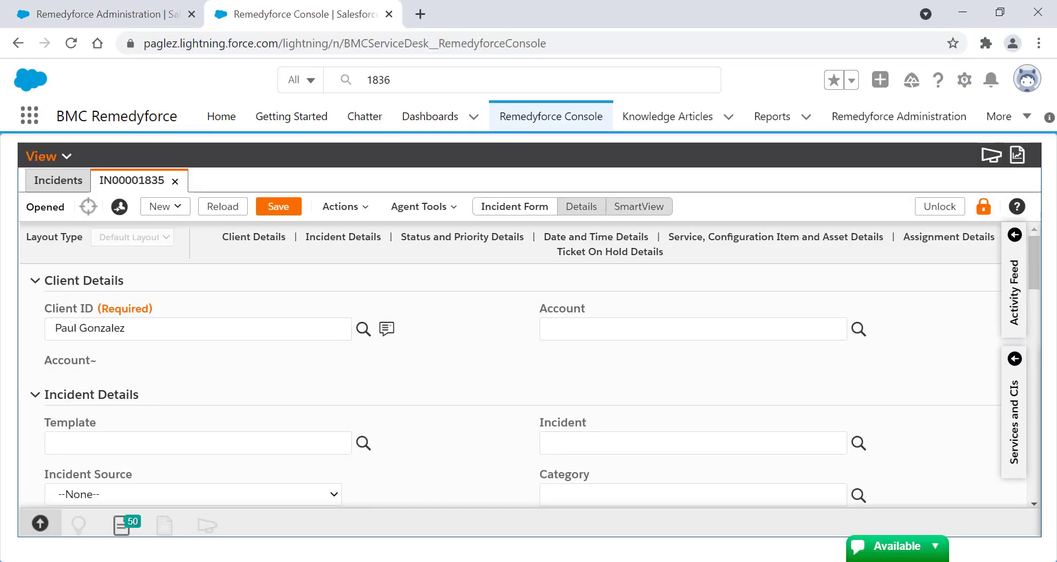
click(941, 207)
key(alt+Tab)
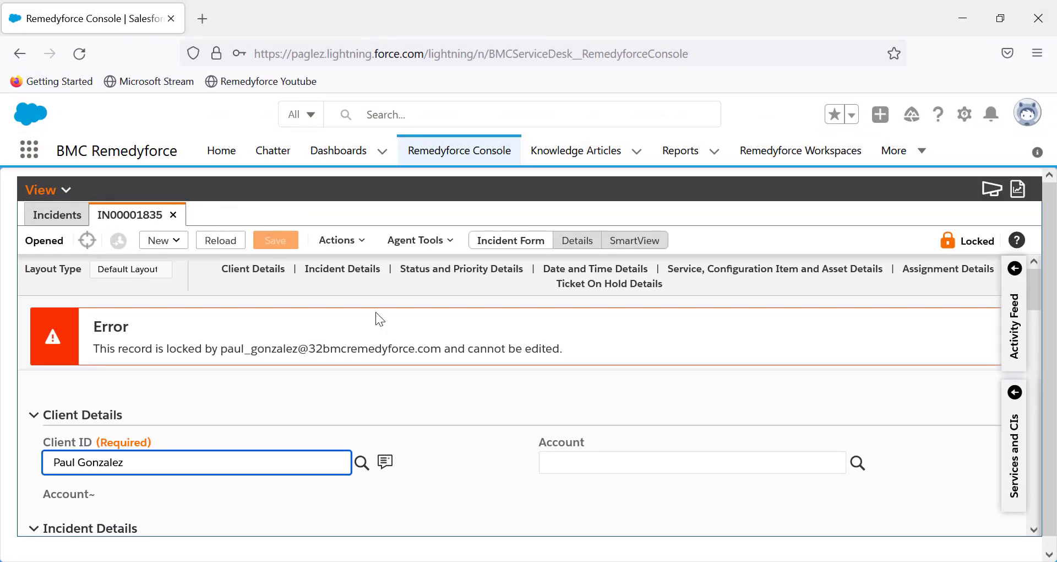
click(232, 246)
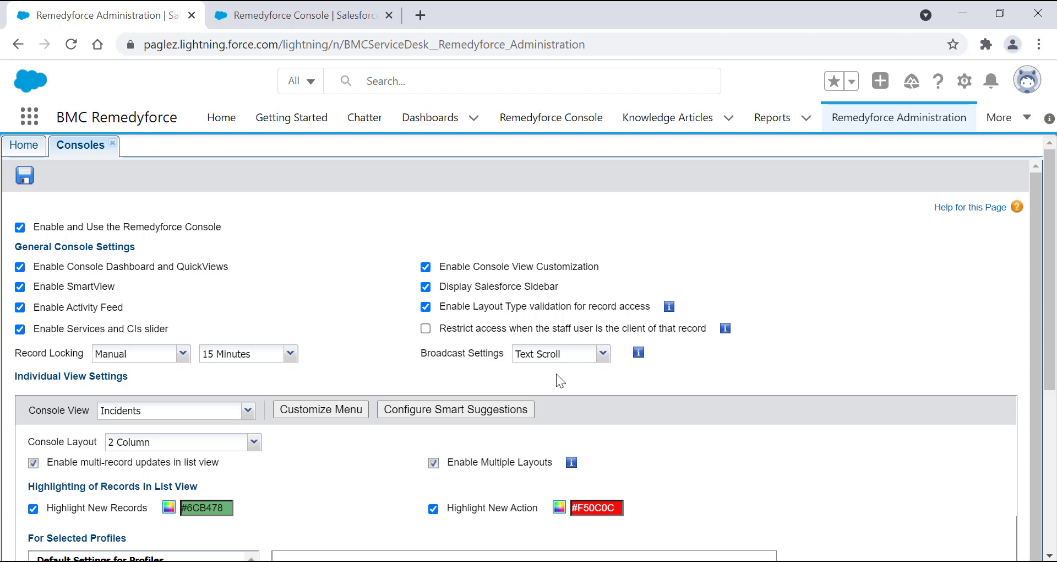
- Enable Scroll Message on the Broadcast Test record, save it, and reopen the Remedyforce Console to view the broadcast
click(337, 25)
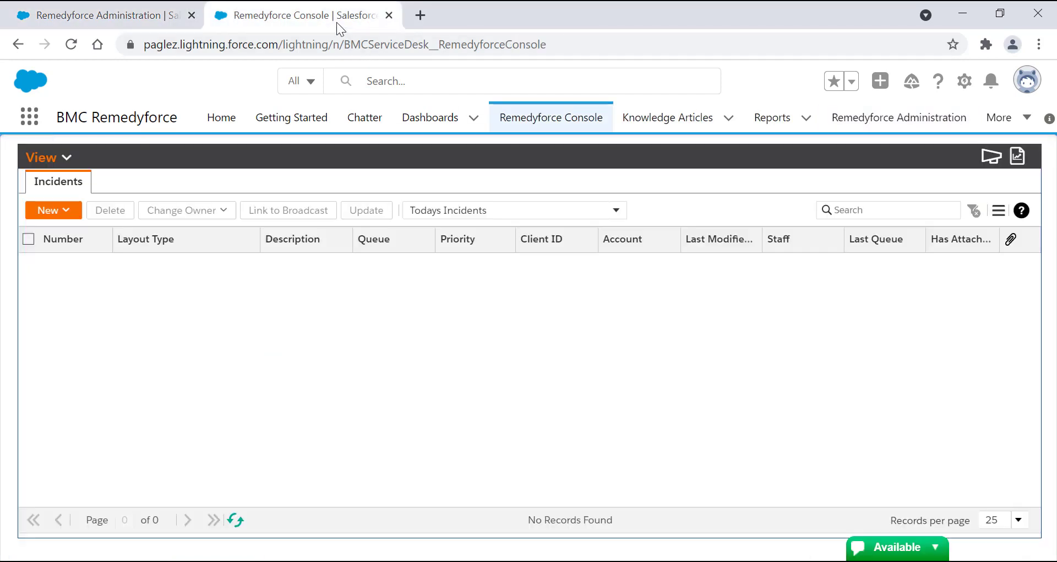
click(59, 158)
click(65, 329)
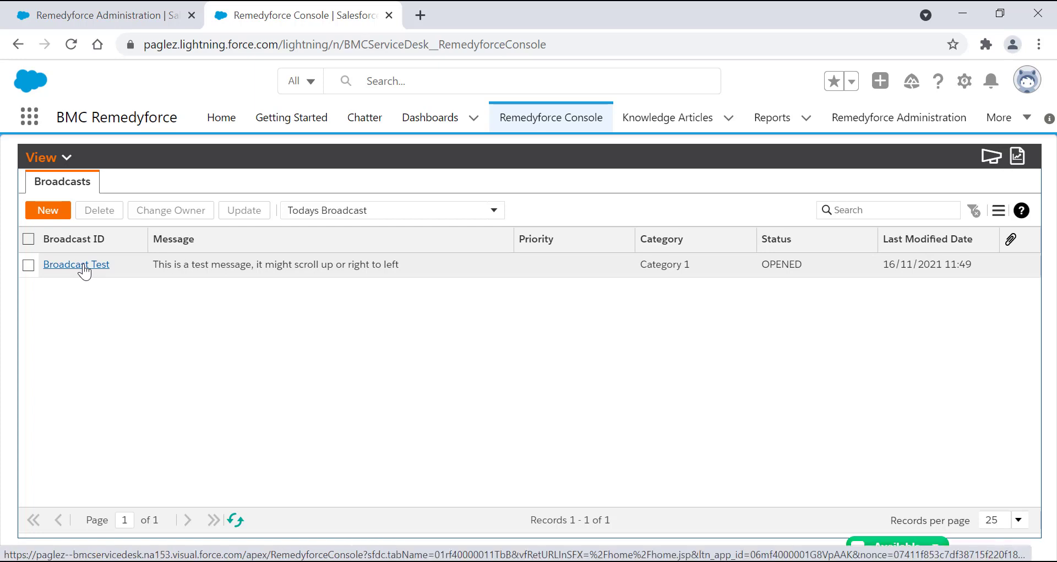
click(77, 265)
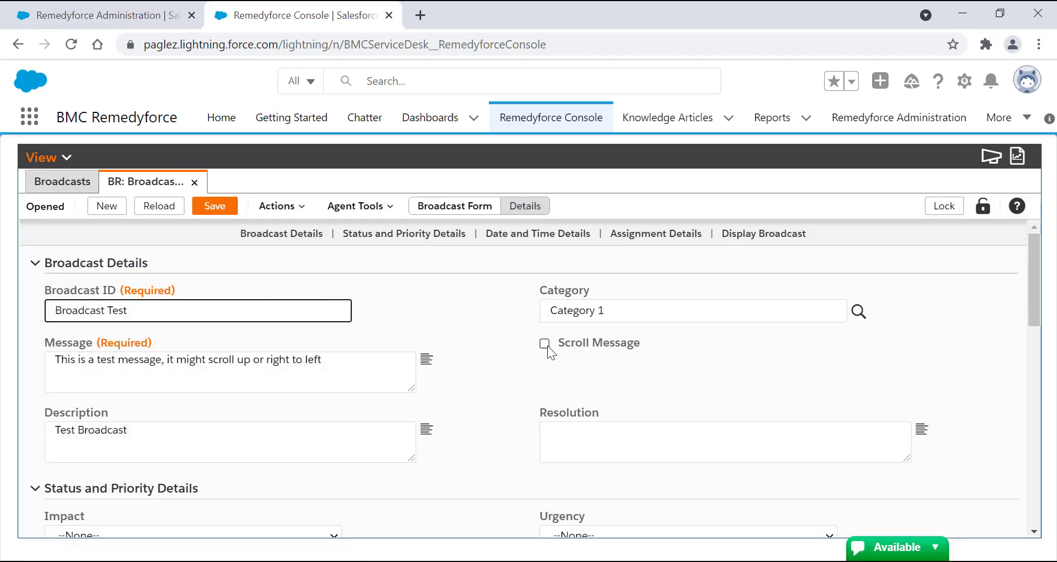
click(545, 344)
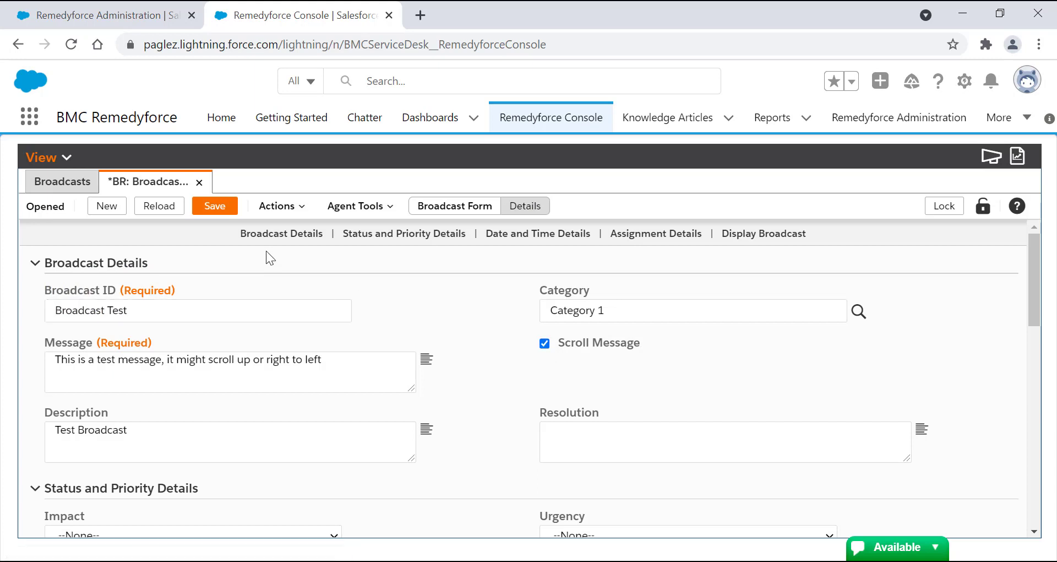
click(216, 207)
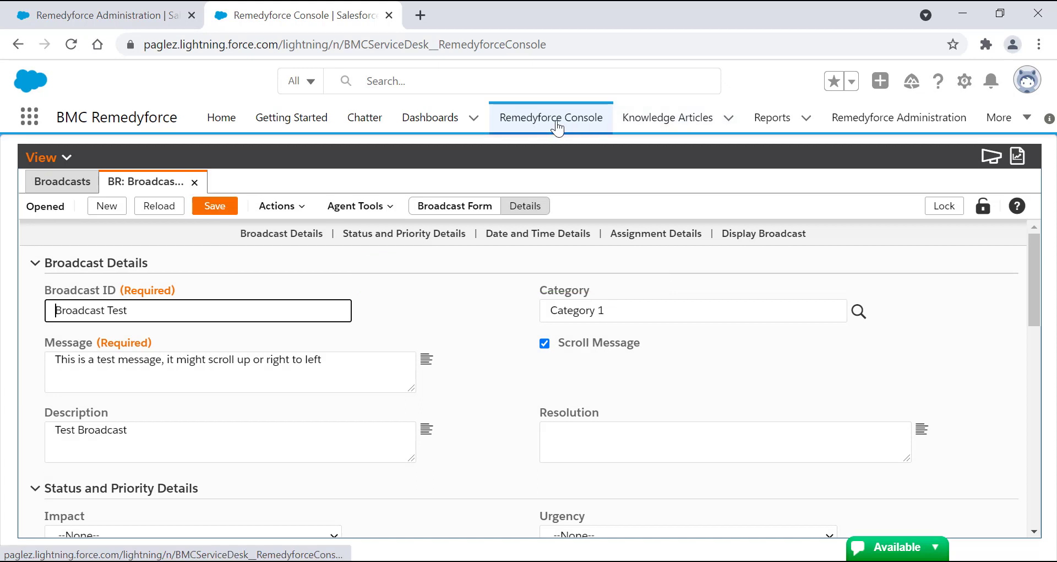
click(557, 126)
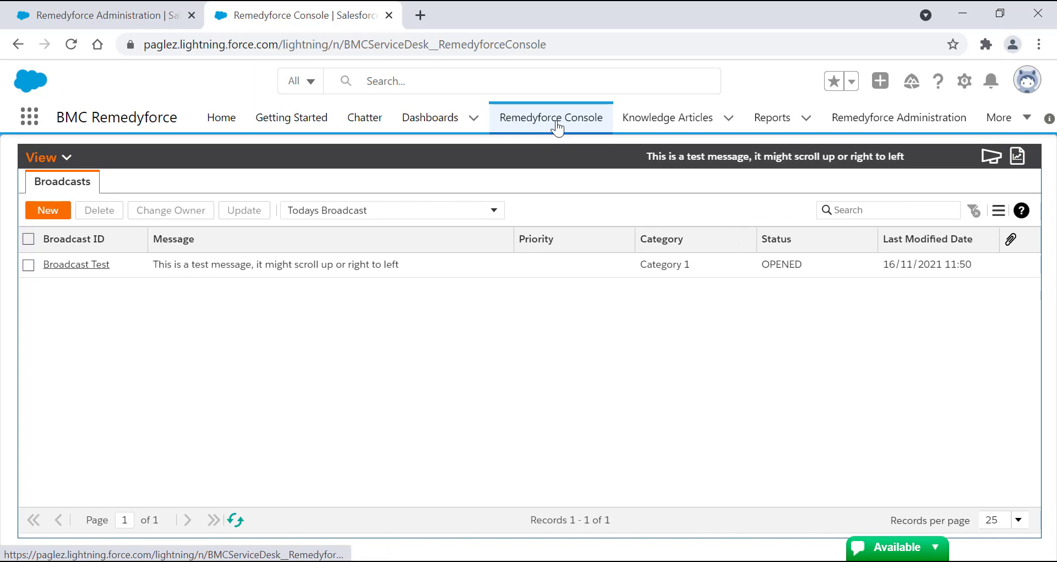
- Set Broadcast Settings to Message Scroll with a 5-second scroll interval, save, and return to the Remedyforce Console
click(139, 16)
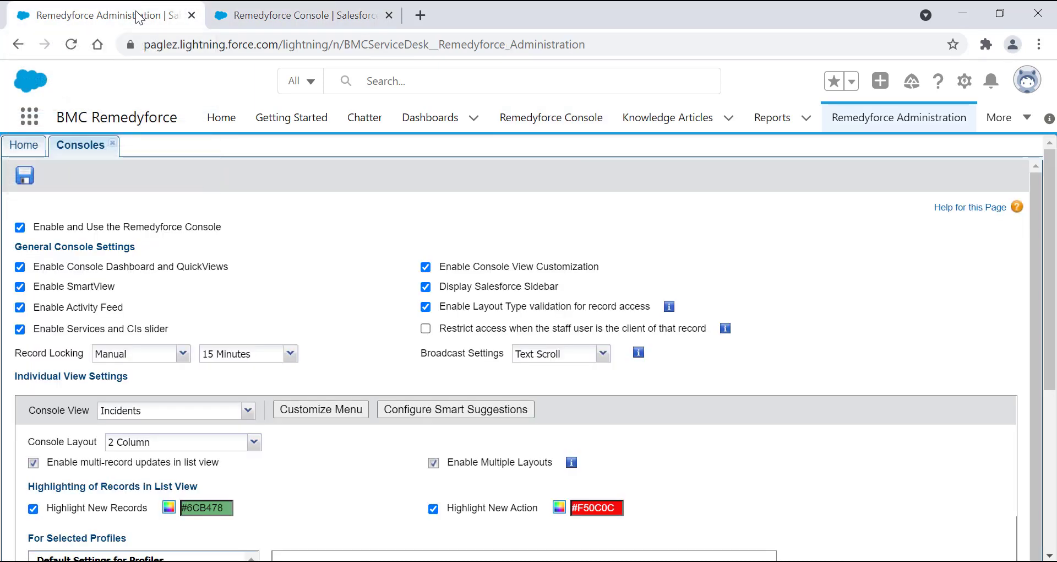
click(603, 354)
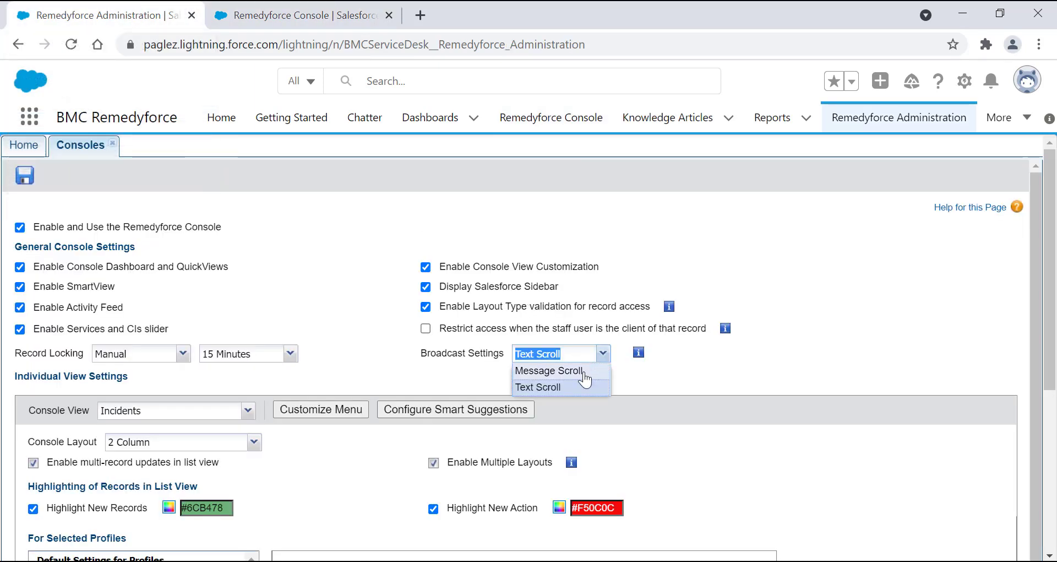
click(581, 371)
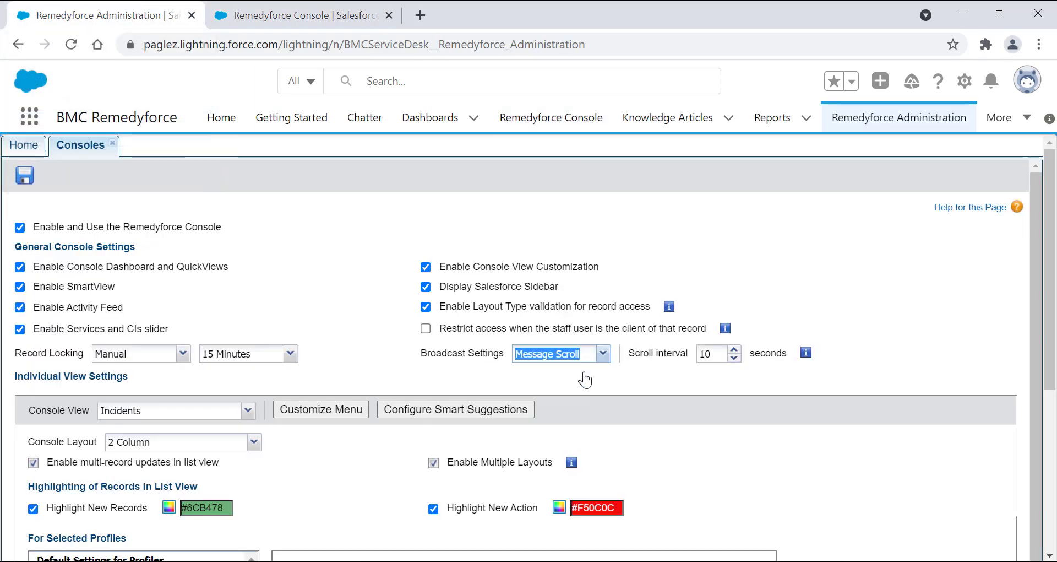
click(736, 358)
click(736, 359)
click(736, 359)
click(736, 358)
click(736, 359)
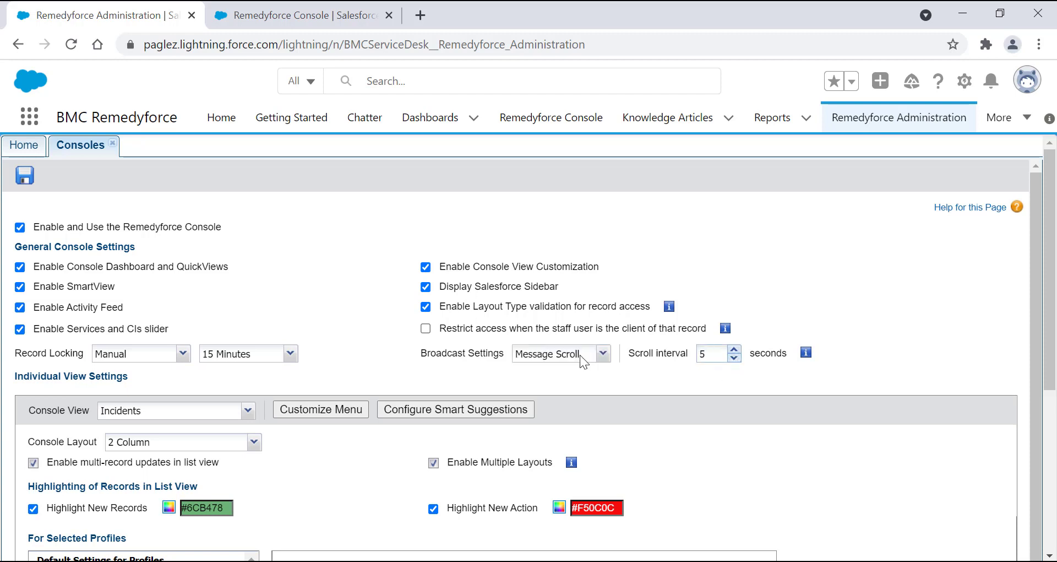
click(29, 185)
click(507, 520)
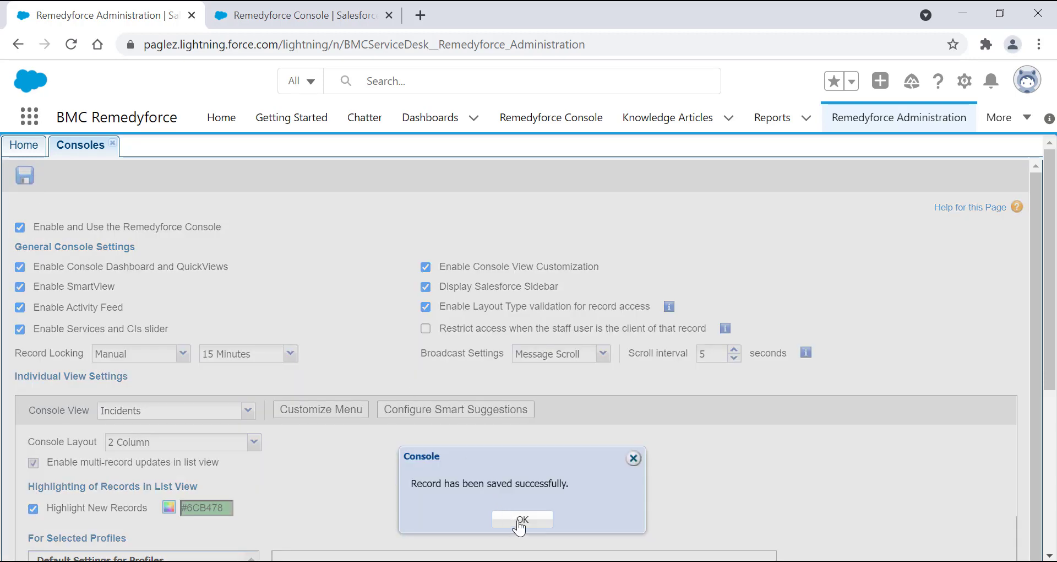
click(287, 18)
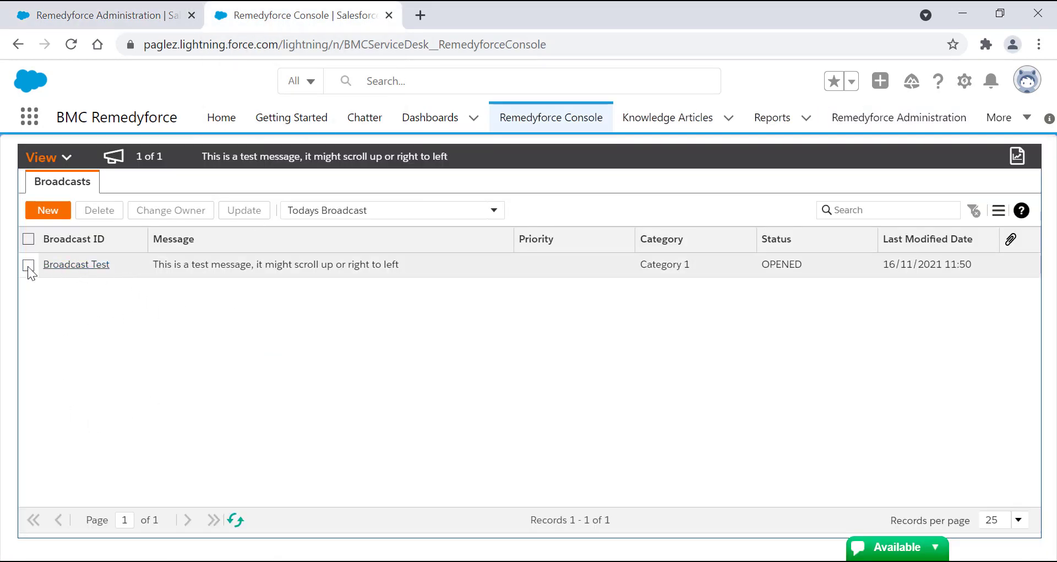
- Clone the Broadcast Test record and insert "SECOND" before "test message" in the clone's Message text
click(62, 266)
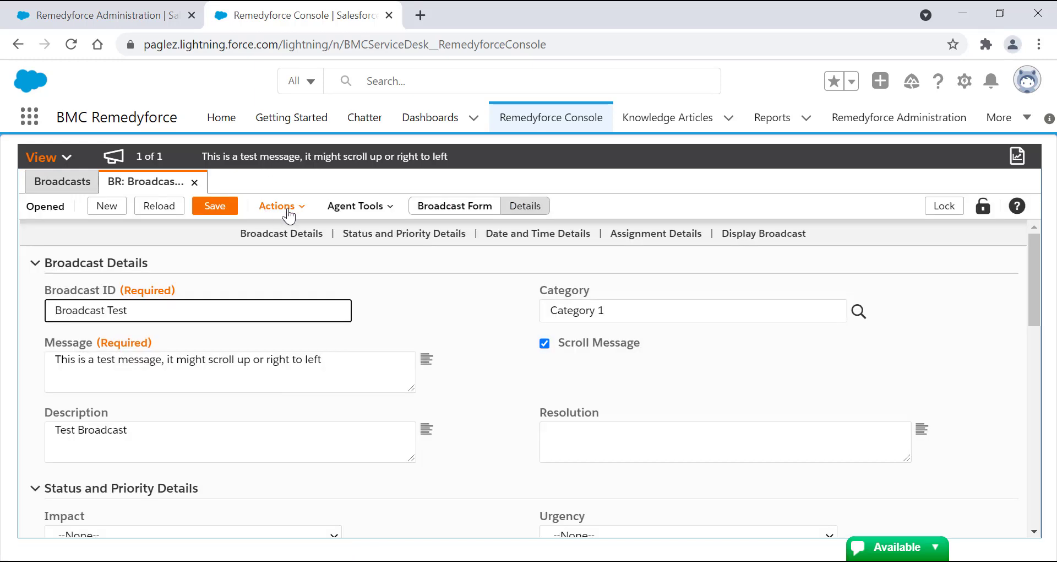
click(288, 212)
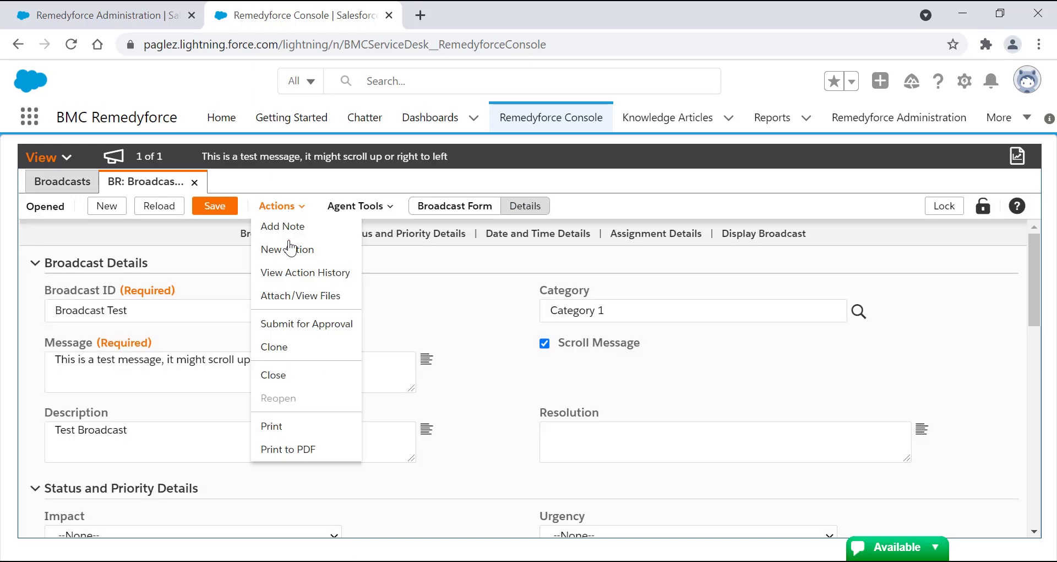
click(288, 349)
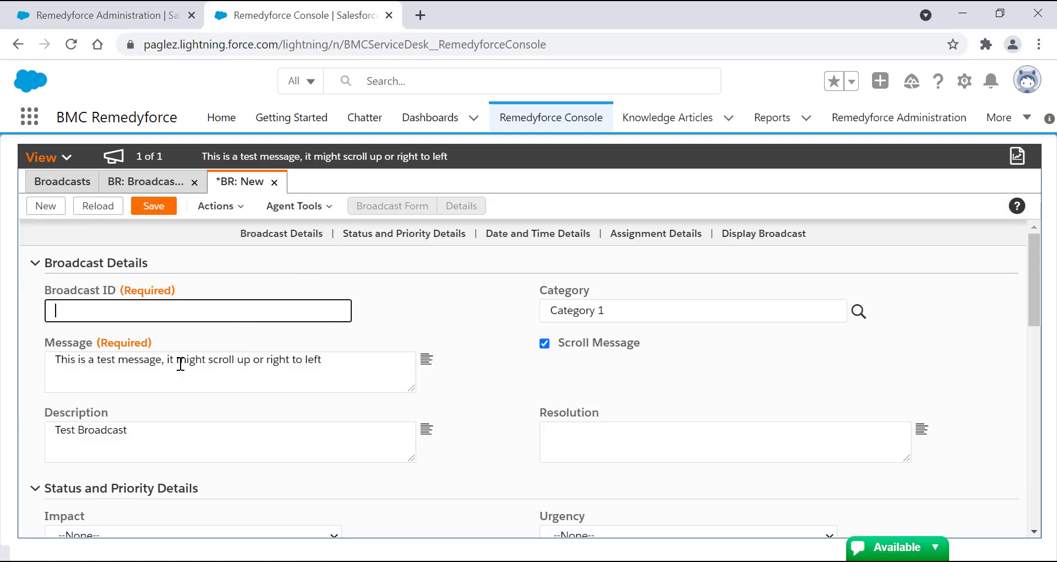
click(94, 360)
text(SECON)
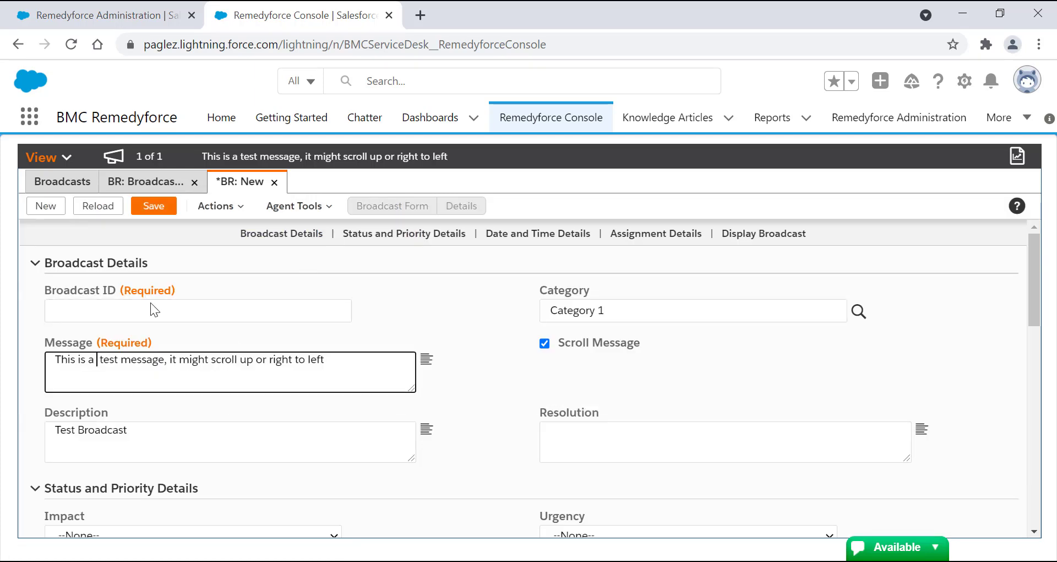
text(D)
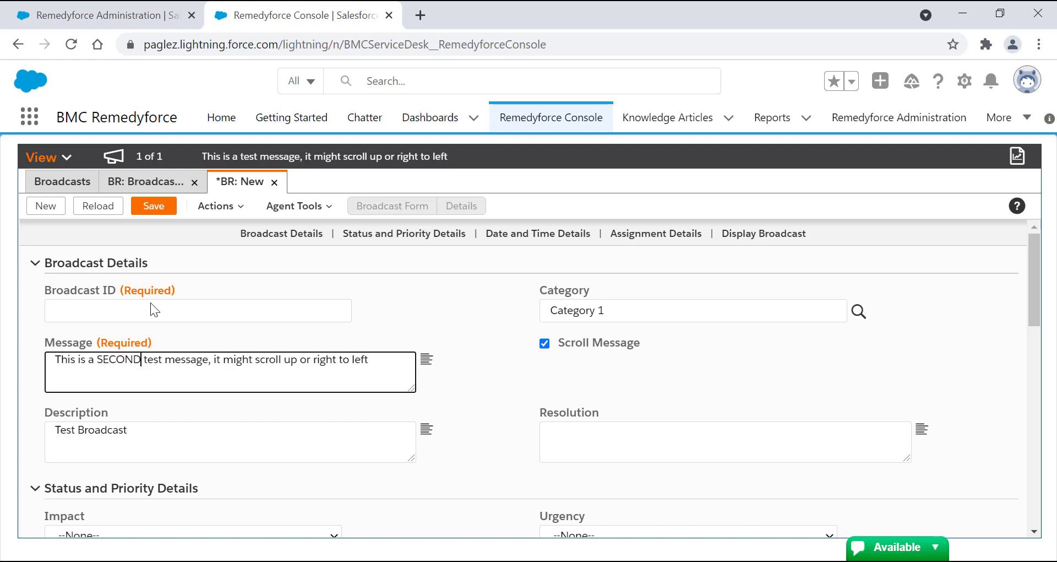
- Set the cloned broadcast's ID to "SECOND Broadcast Test", save the record, and reopen the Remedyforce Console
click(138, 306)
text(SECO)
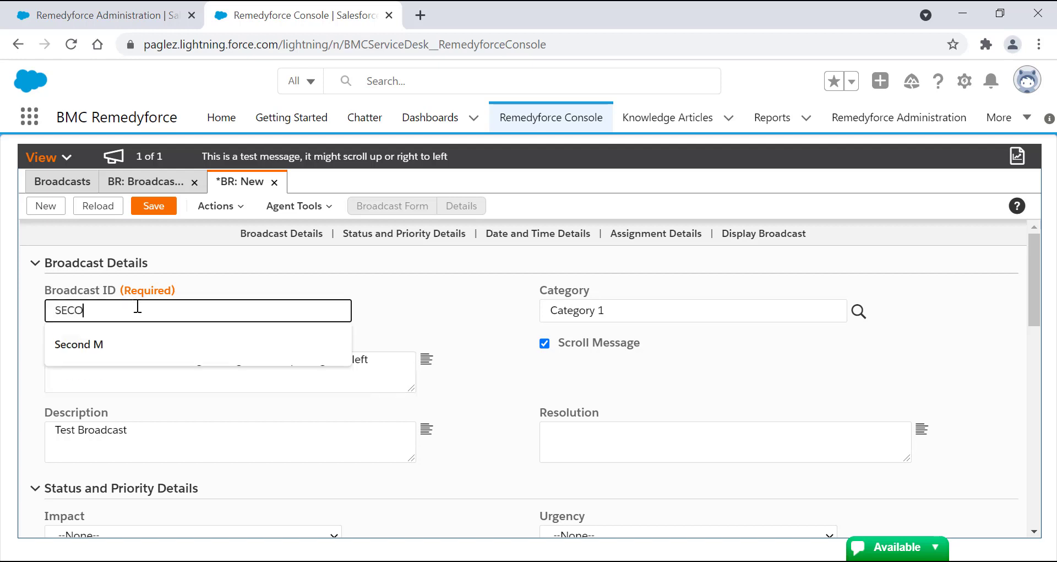
text(ND Broadcast Test)
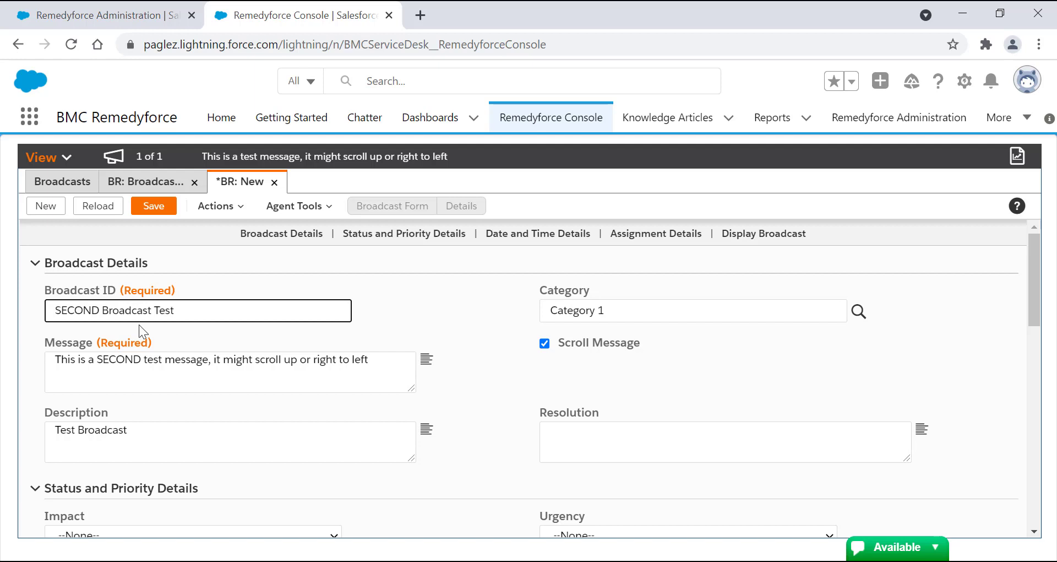
click(168, 207)
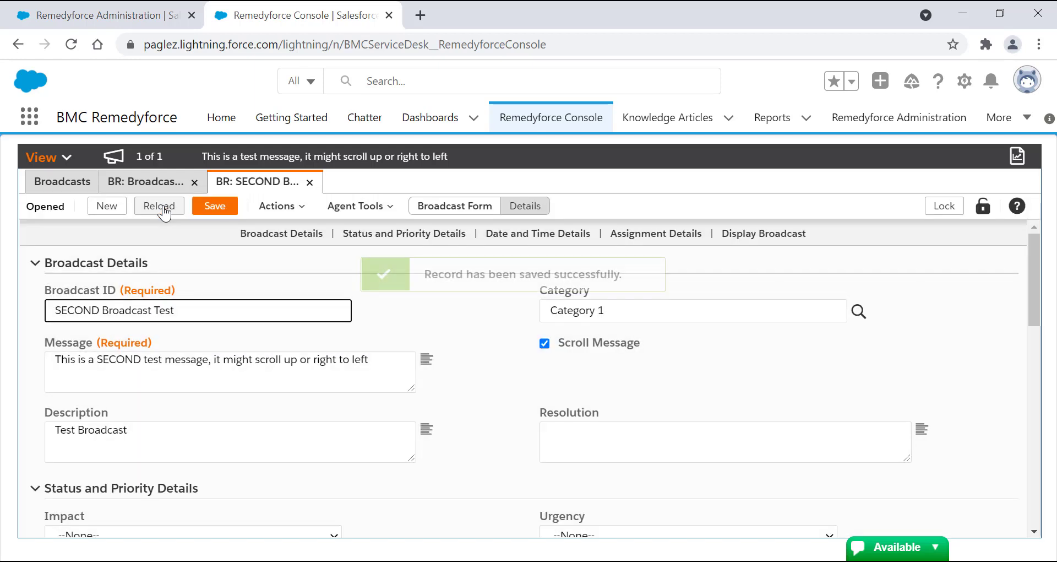
click(578, 123)
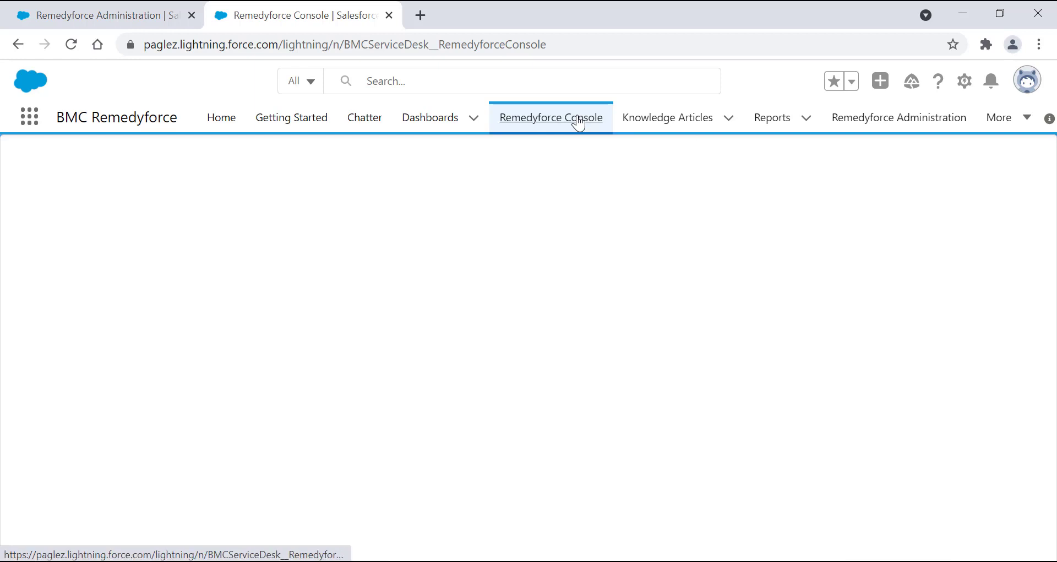